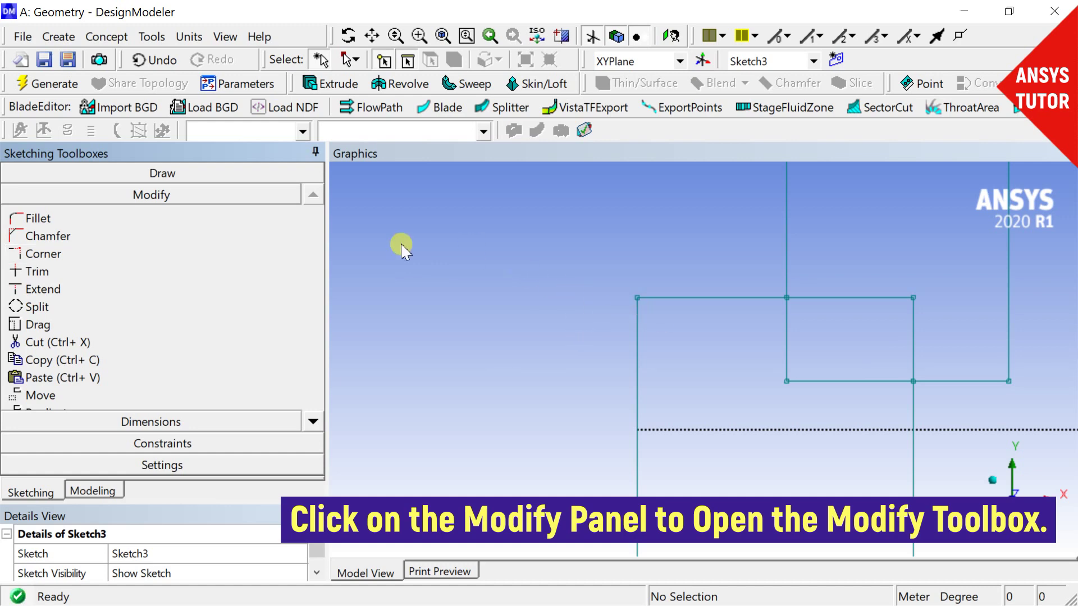
- Expand the Modify toolbox for Sketch3, with Fillet ready at a 1.25 m radius
{"action": "left_click", "coordinate": [118, 217]}
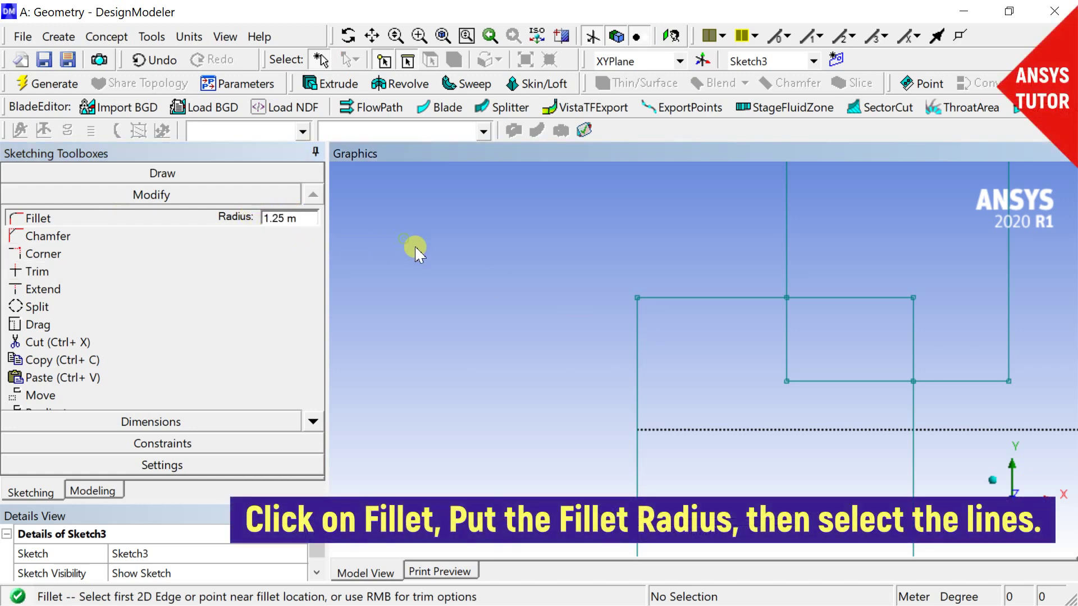
- Fillet the outer top-left corner with a 1.25 m radius
{"action": "left_click", "coordinate": [645, 332]}
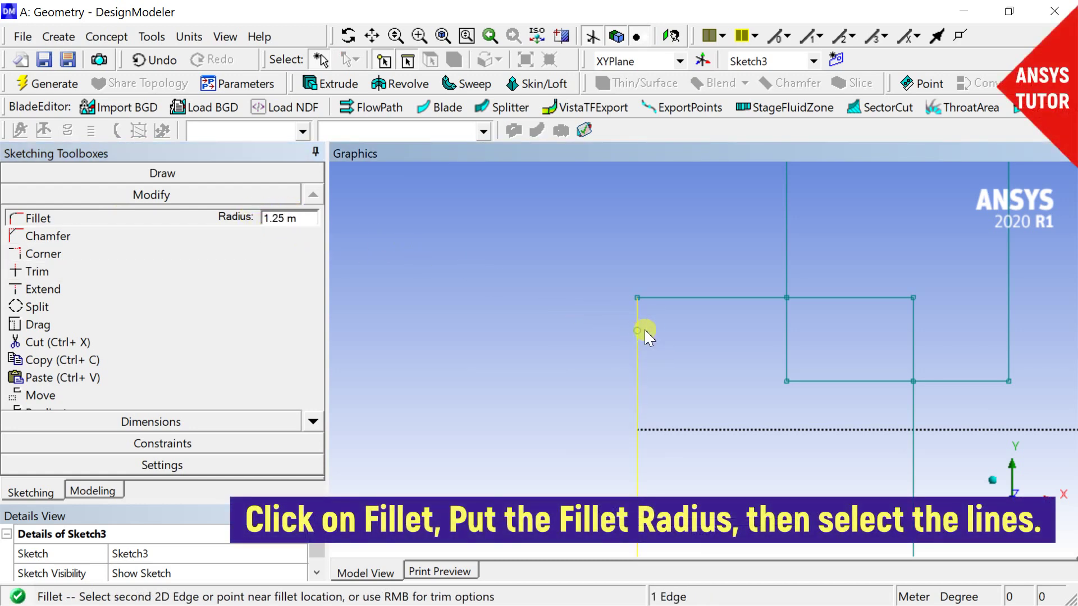
{"action": "left_click", "coordinate": [674, 300]}
{"action": "scroll", "coordinate": [672, 304], "scroll_direction": "down", "scroll_amount": 2}
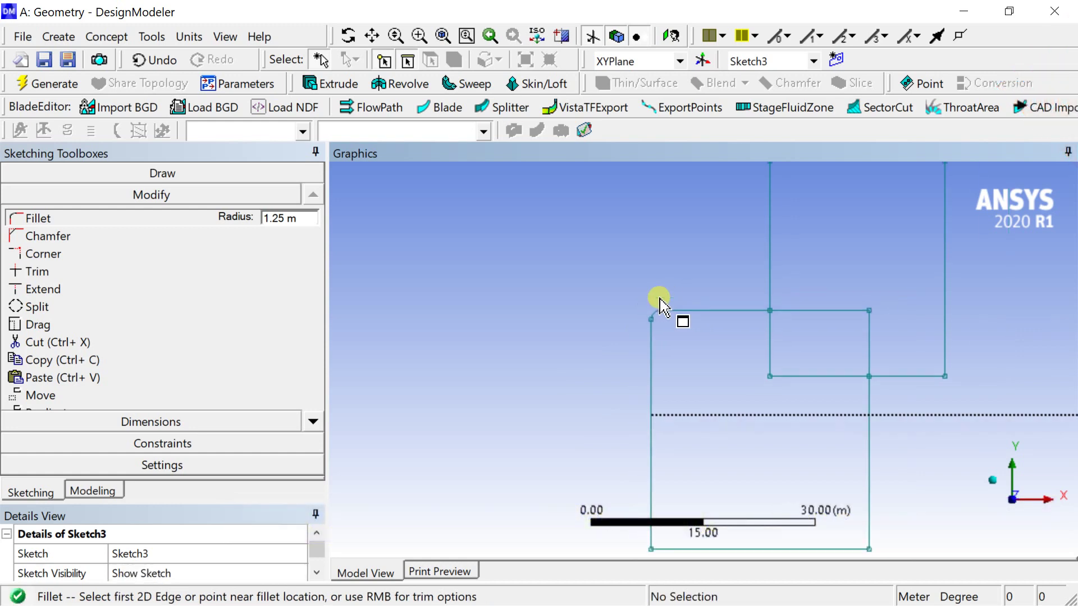
{"action": "scroll", "coordinate": [674, 318], "scroll_direction": "up", "scroll_amount": 2}
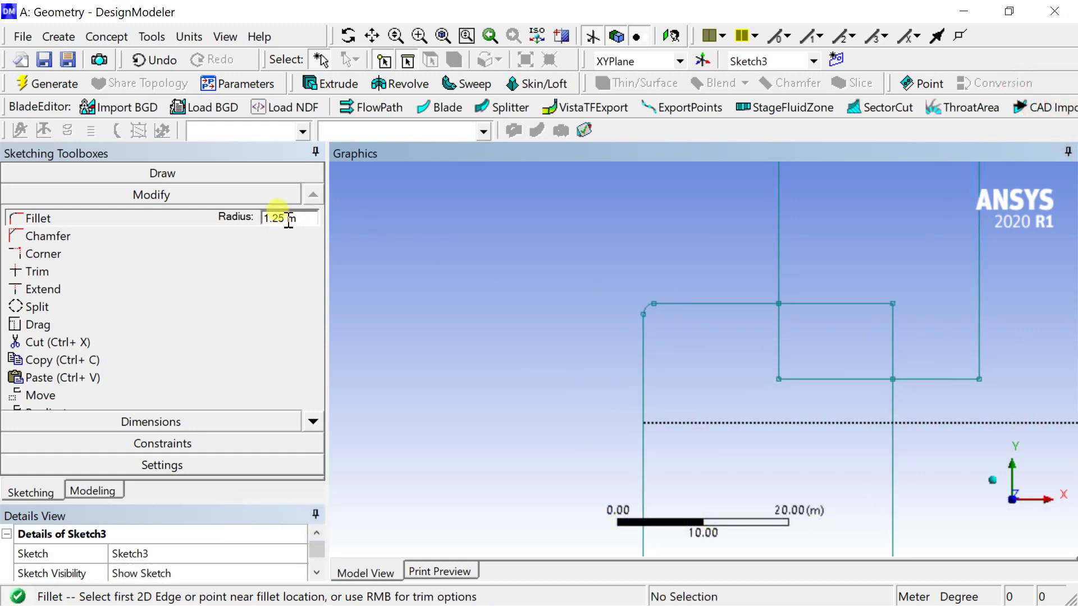
- Change the fillet radius to 5 m and round the lower rectangle's top-right corner
{"action": "left_click_drag", "start_coordinate": [286, 222], "coordinate": [250, 218]}
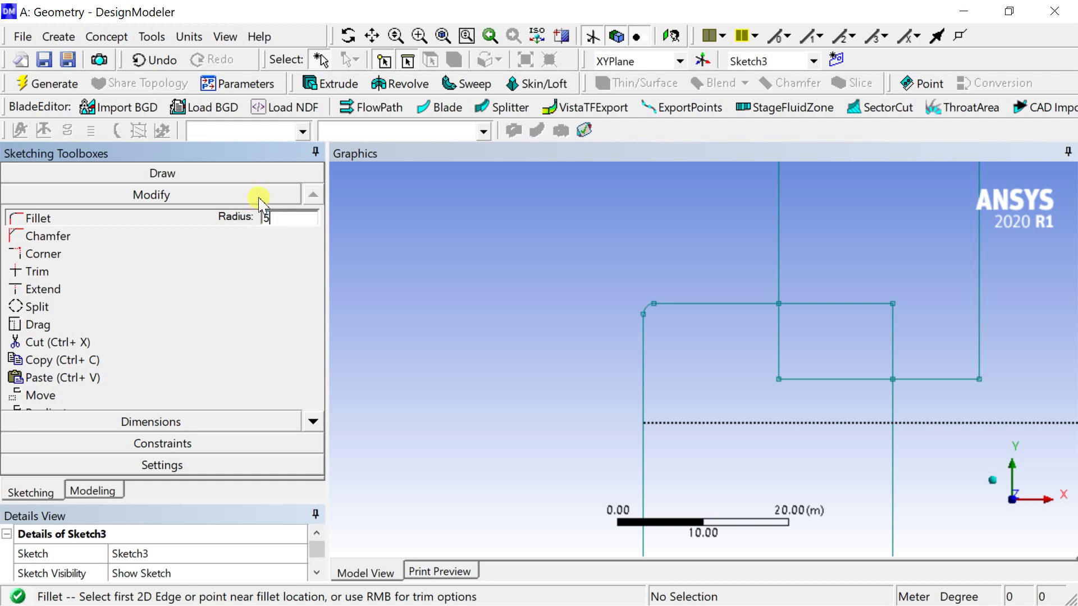
{"action": "left_click", "coordinate": [855, 303]}
{"action": "left_click", "coordinate": [888, 334]}
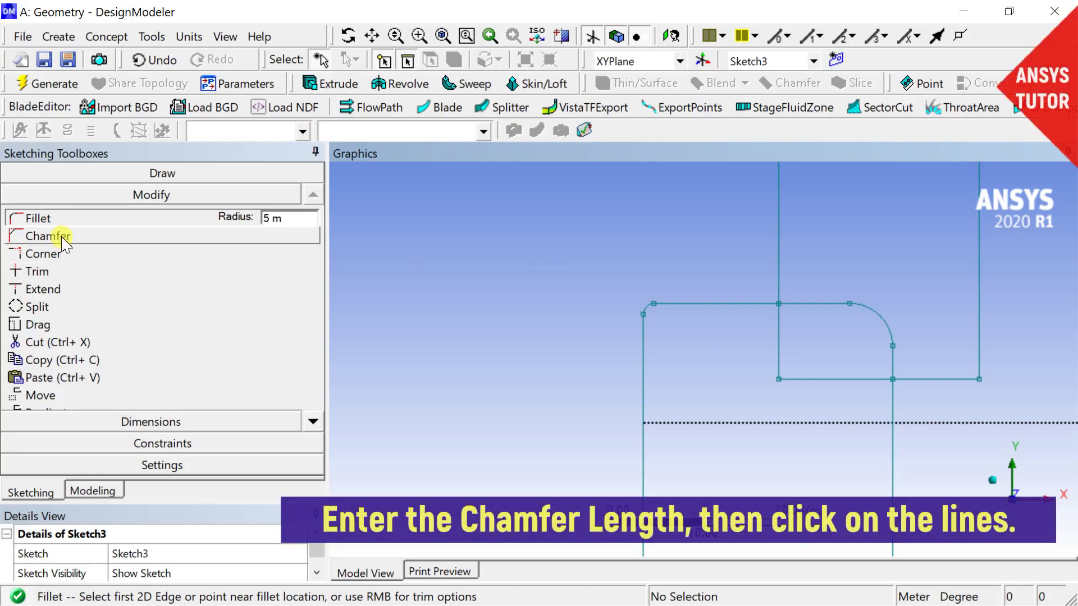
{"action": "left_click", "coordinate": [49, 236]}
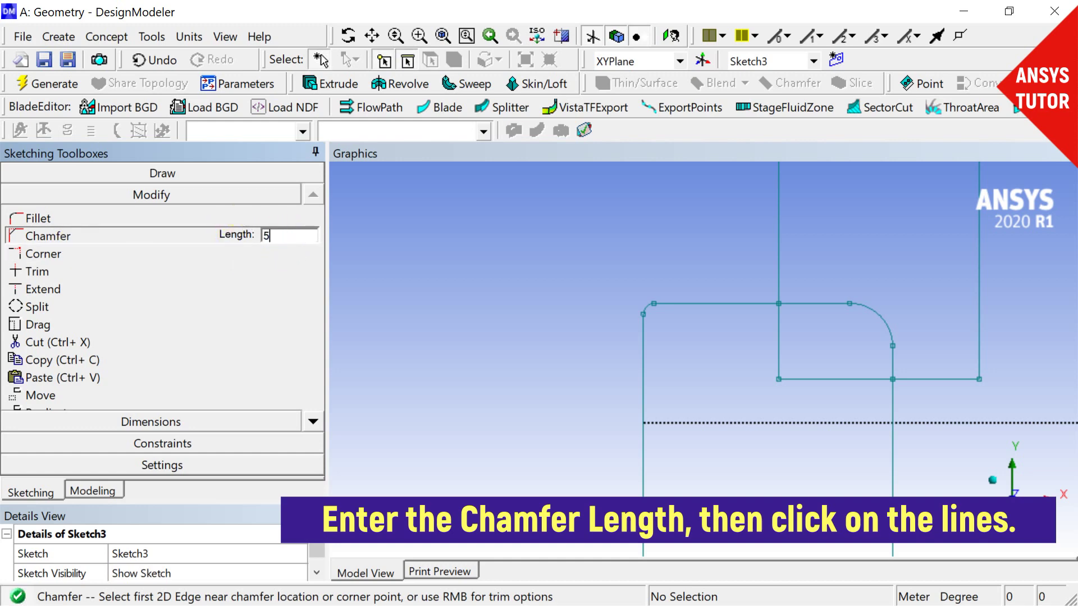
- Chamfer the upper rectangle's lower-right corner by 5 m between its right and bottom edges
{"action": "left_click", "coordinate": [977, 343]}
{"action": "left_click", "coordinate": [947, 379]}
{"action": "scroll", "coordinate": [950, 385], "scroll_direction": "down", "scroll_amount": 3}
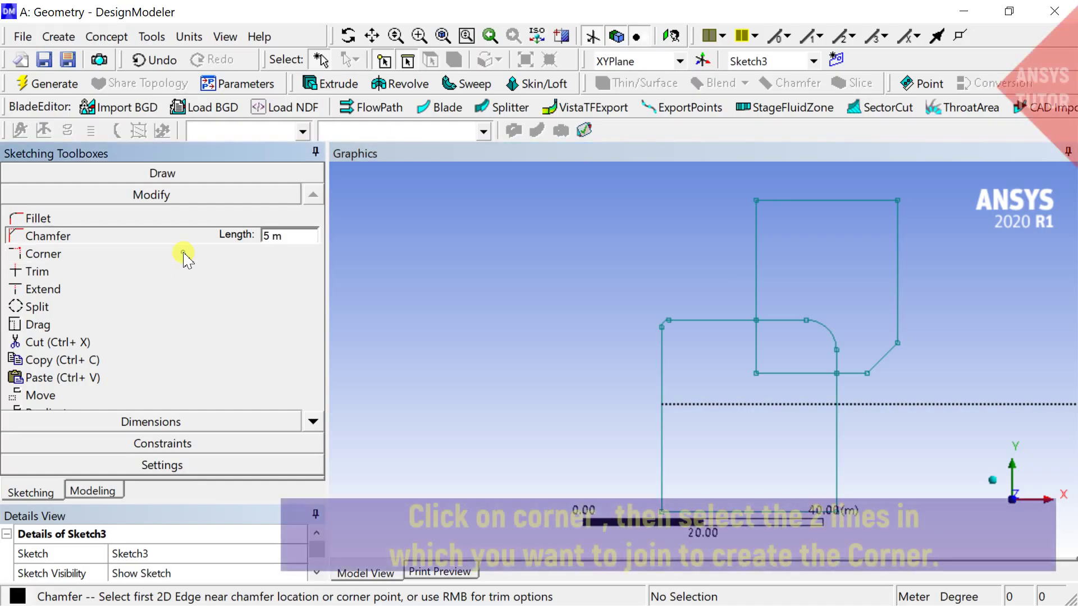
{"action": "left_click", "coordinate": [185, 257]}
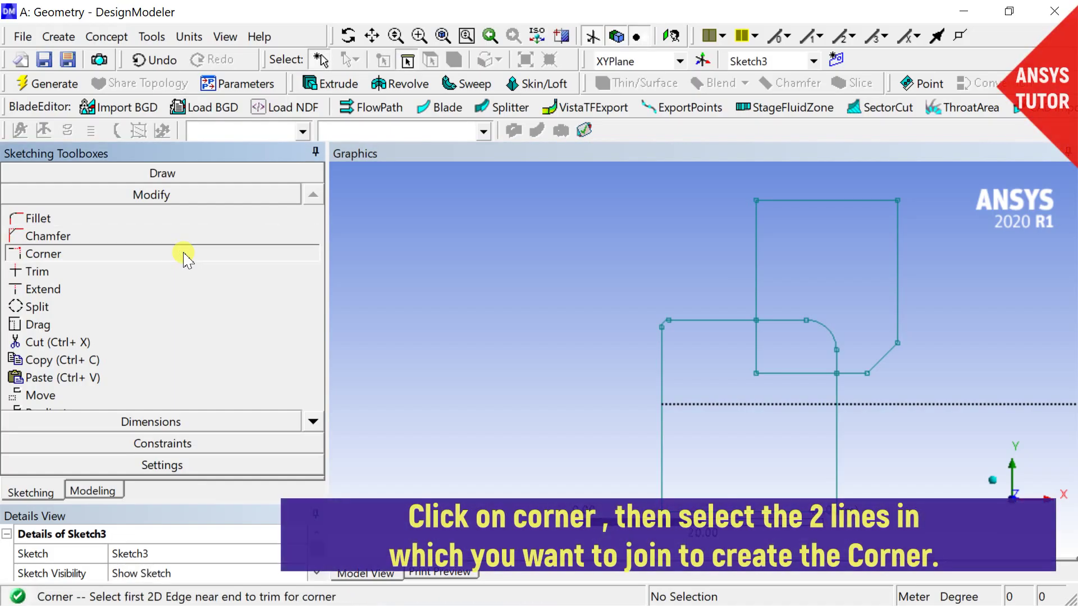
- Join the upper rectangle's bottom and right edges into a sharp corner below the chamfer
{"action": "left_click", "coordinate": [850, 375]}
{"action": "left_click", "coordinate": [899, 330]}
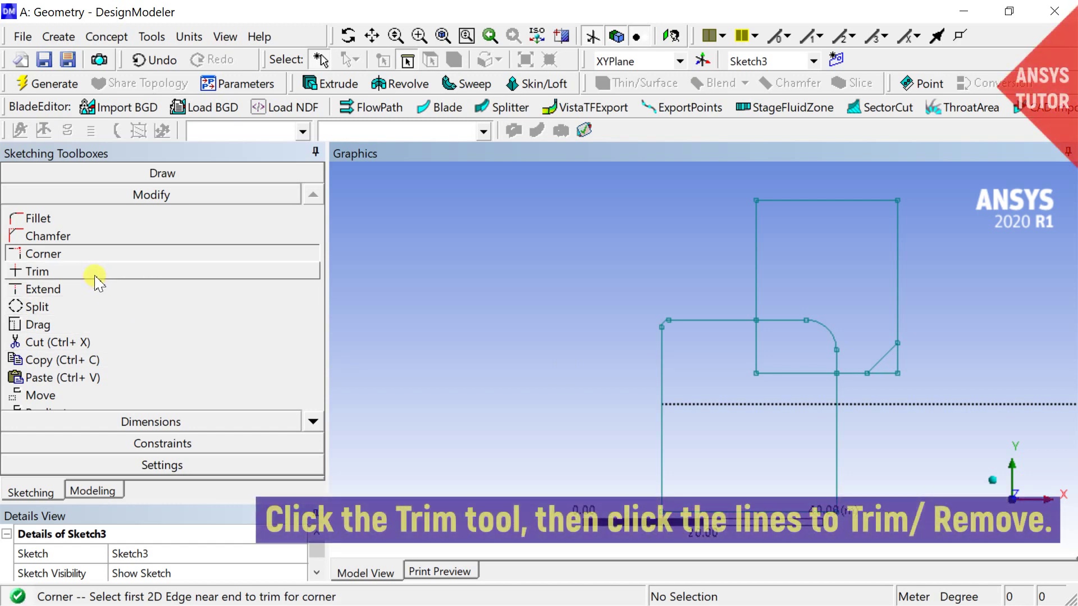
{"action": "left_click", "coordinate": [95, 279]}
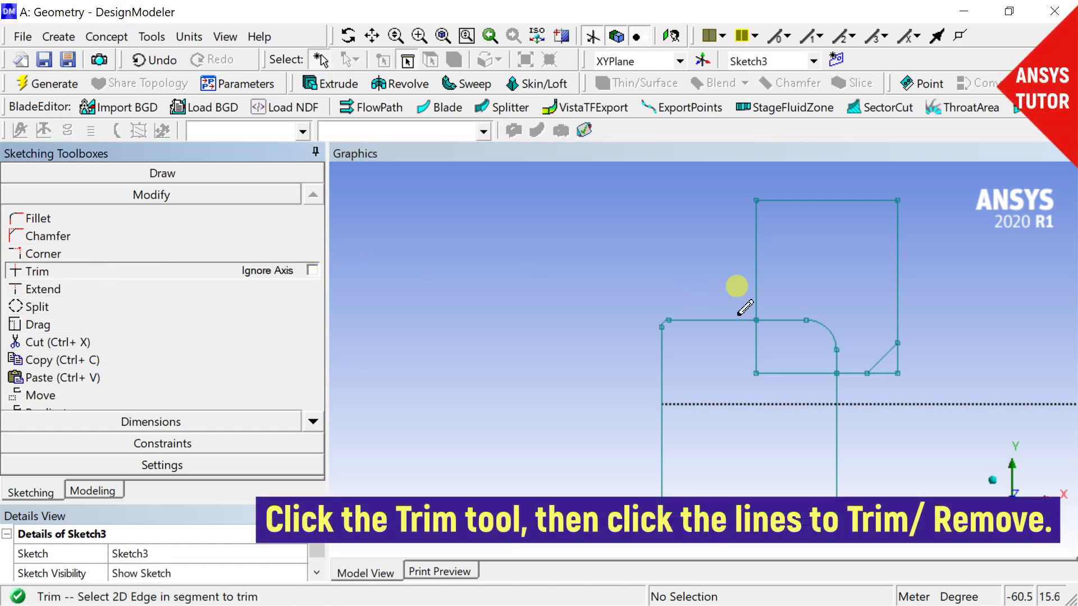
- Trim away the bottom-edge piece right of the chamfer to restore the beveled corner
{"action": "left_click", "coordinate": [886, 374]}
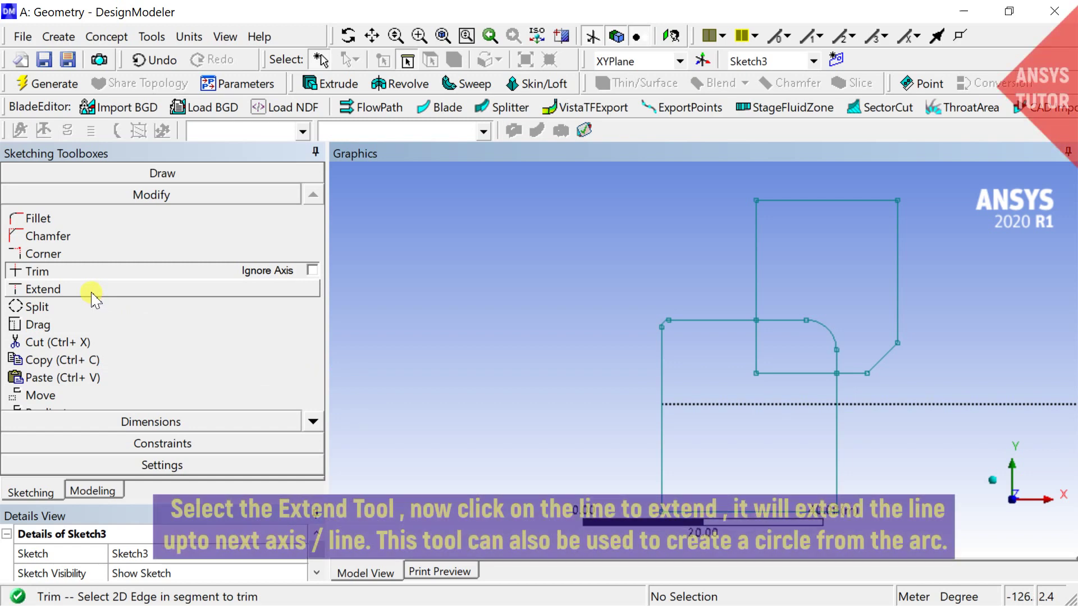
{"action": "left_click", "coordinate": [92, 290]}
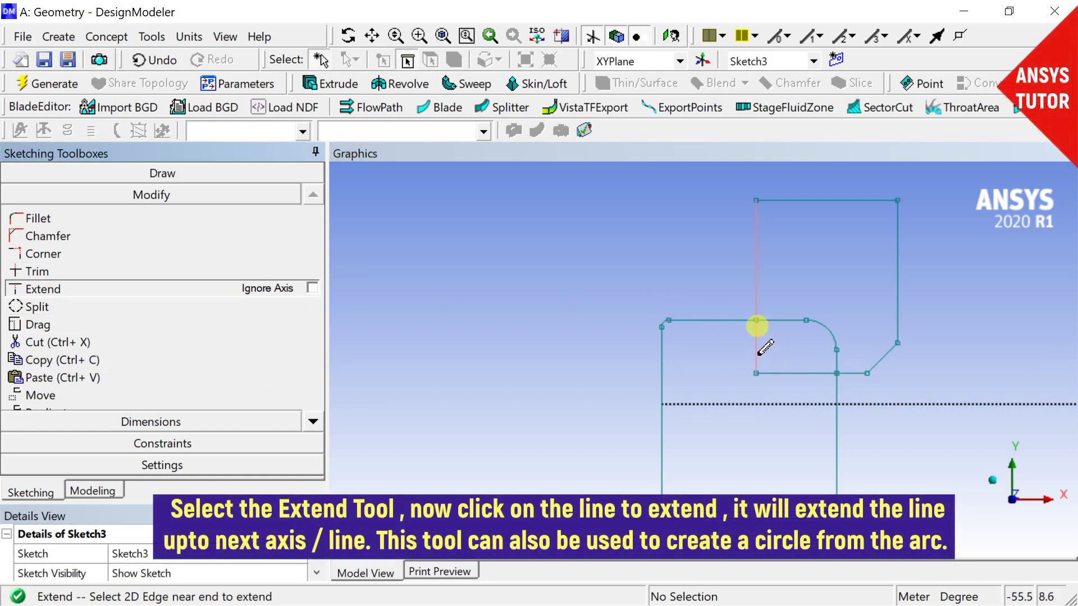
- Extend the inner vertical line down to the bottom line and the horizontal edge left to the outer line
{"action": "left_click", "coordinate": [757, 401]}
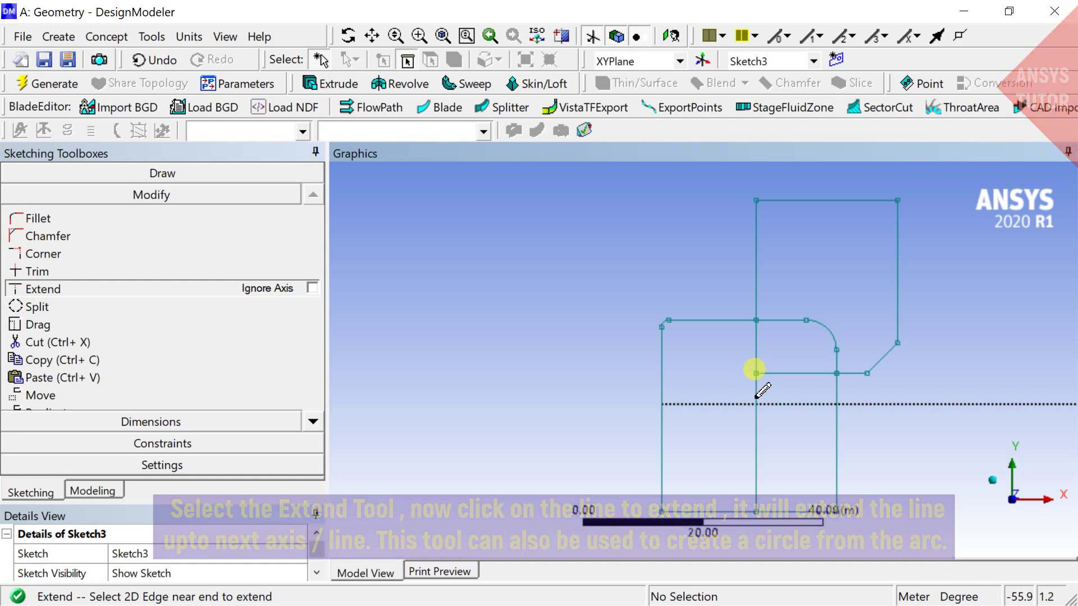
{"action": "scroll", "coordinate": [769, 410], "scroll_direction": "down", "scroll_amount": 2}
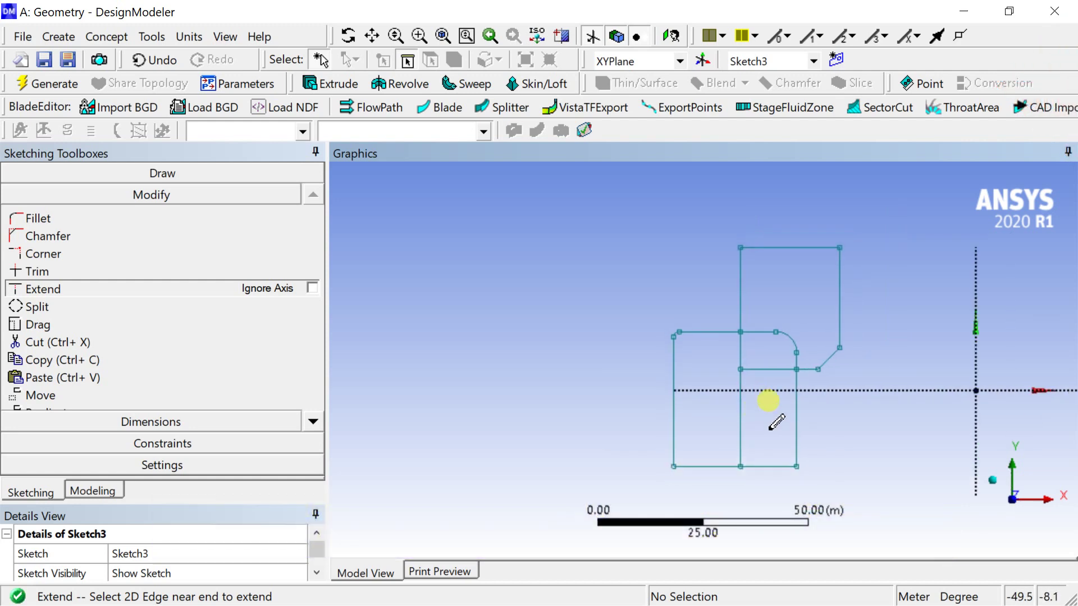
{"action": "left_click", "coordinate": [756, 370]}
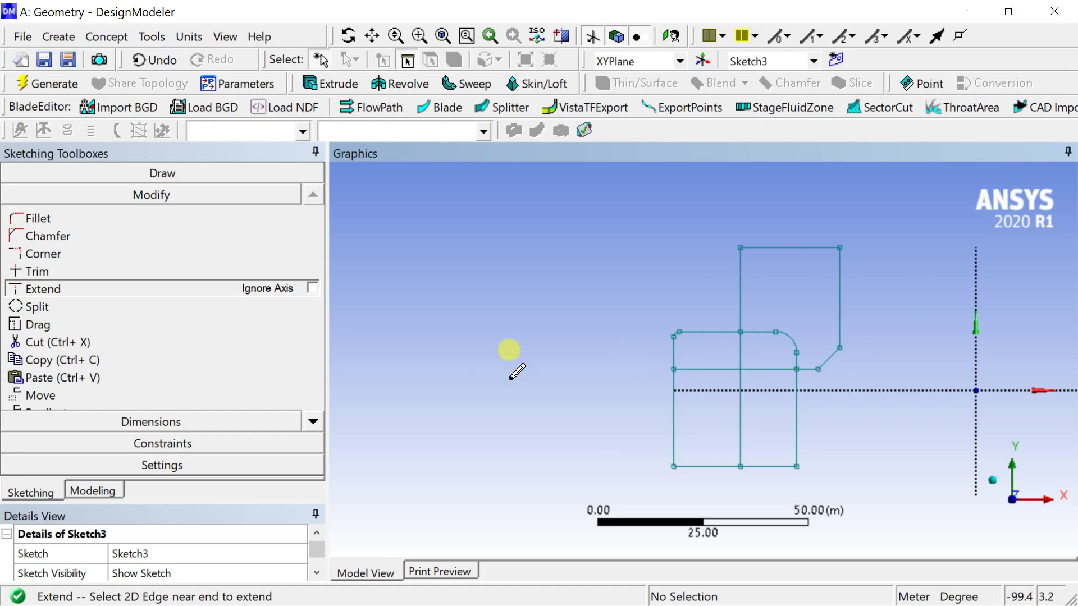
{"action": "scroll", "coordinate": [723, 339], "scroll_direction": "up", "scroll_amount": 2}
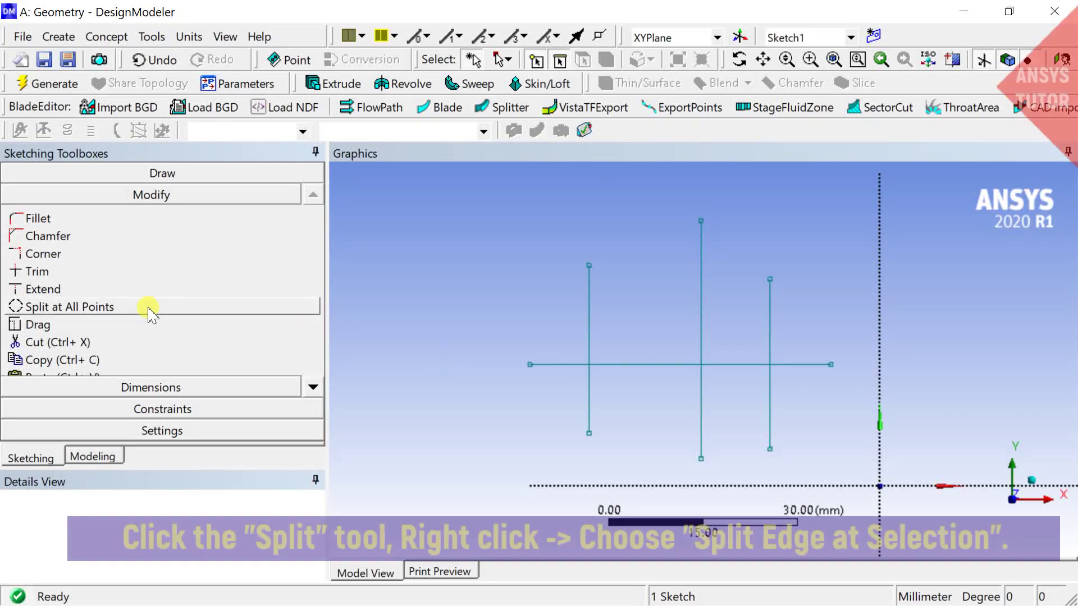
- Try Split Edge at Selection on the middle vertical line, then undo the last split
{"action": "left_click", "coordinate": [146, 309]}
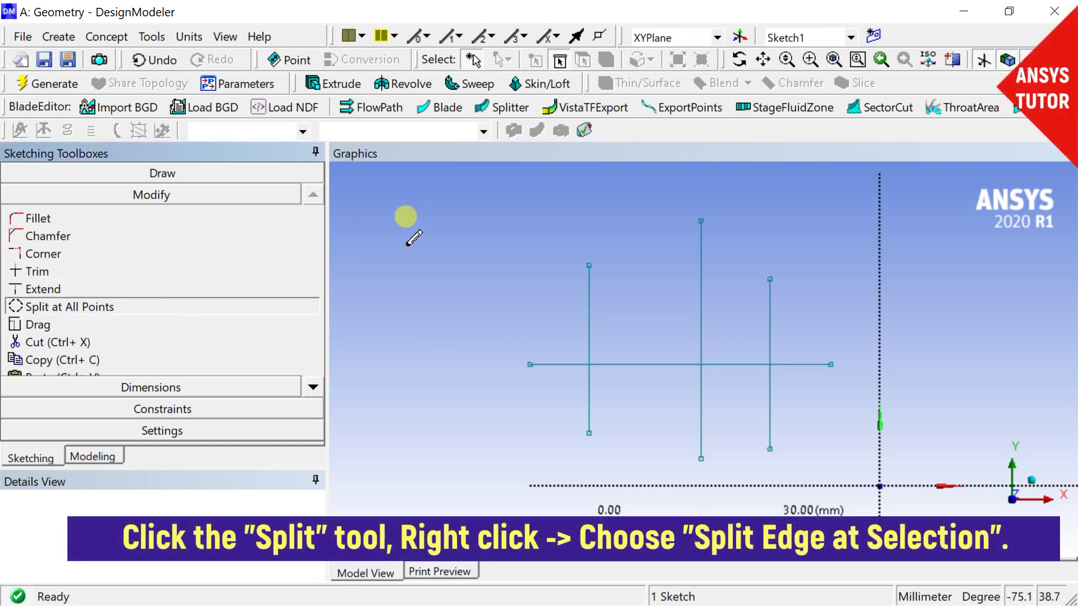
{"action": "right_click", "coordinate": [393, 229]}
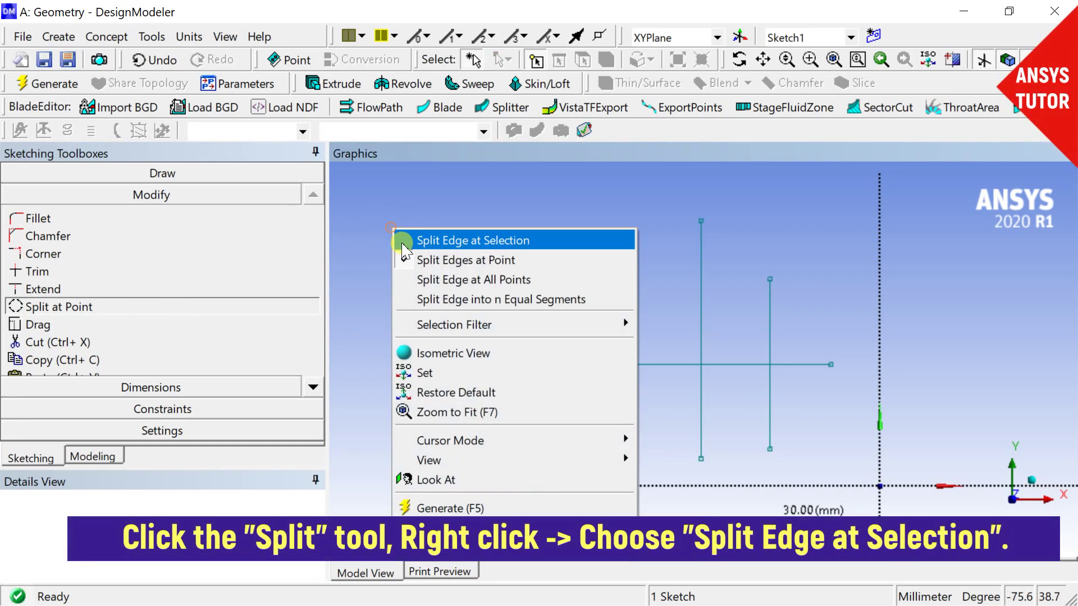
{"action": "left_click", "coordinate": [455, 242]}
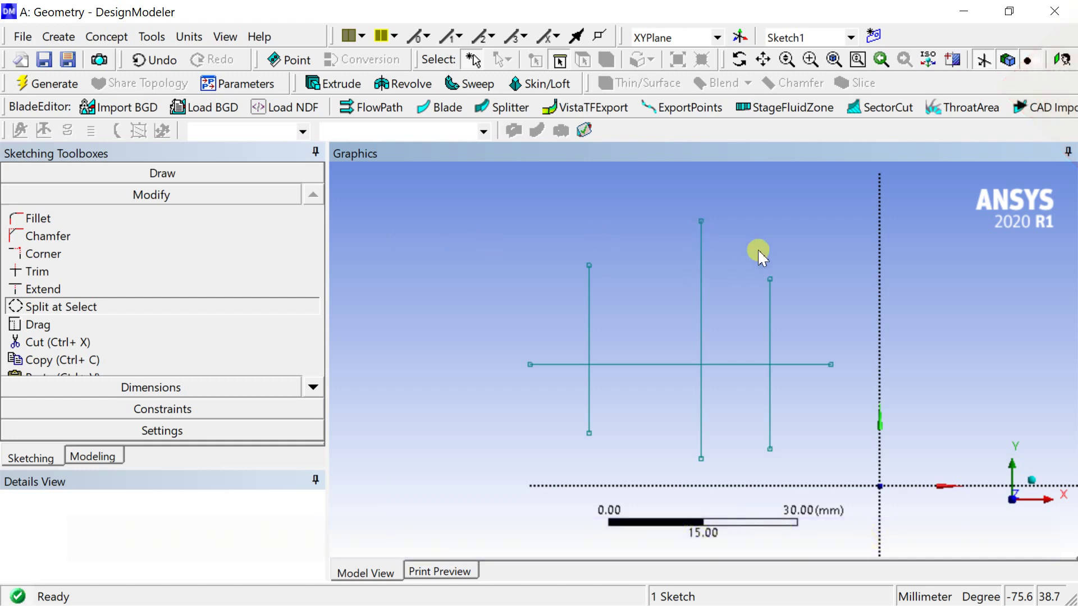
{"action": "left_click", "coordinate": [700, 263]}
{"action": "left_click", "coordinate": [695, 247]}
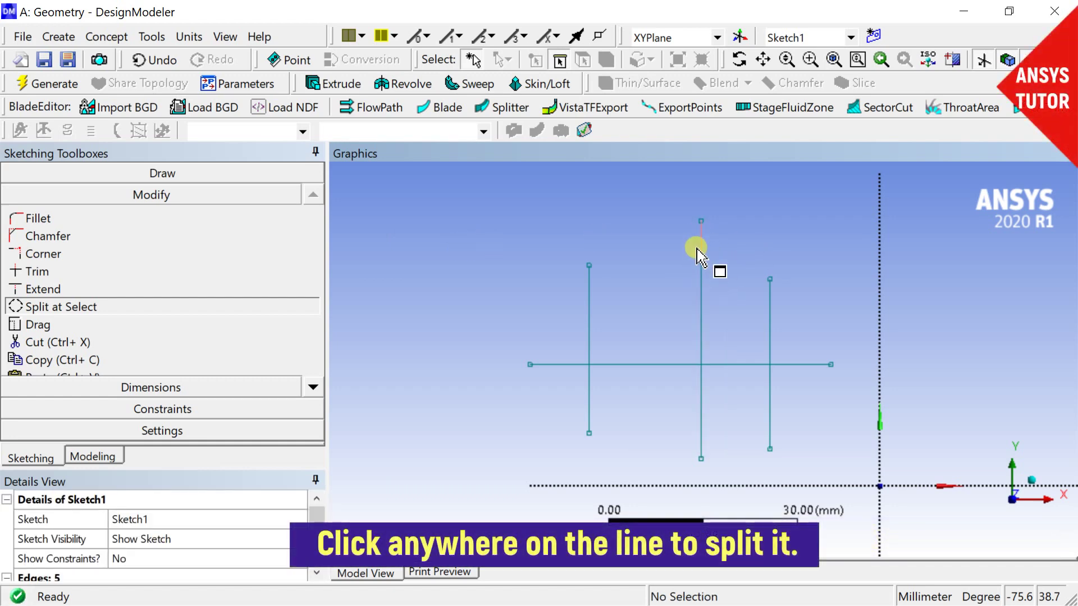
{"action": "left_click", "coordinate": [153, 60]}
- Switch the Split tool to Split Edges at Point
{"action": "right_click", "coordinate": [422, 243]}
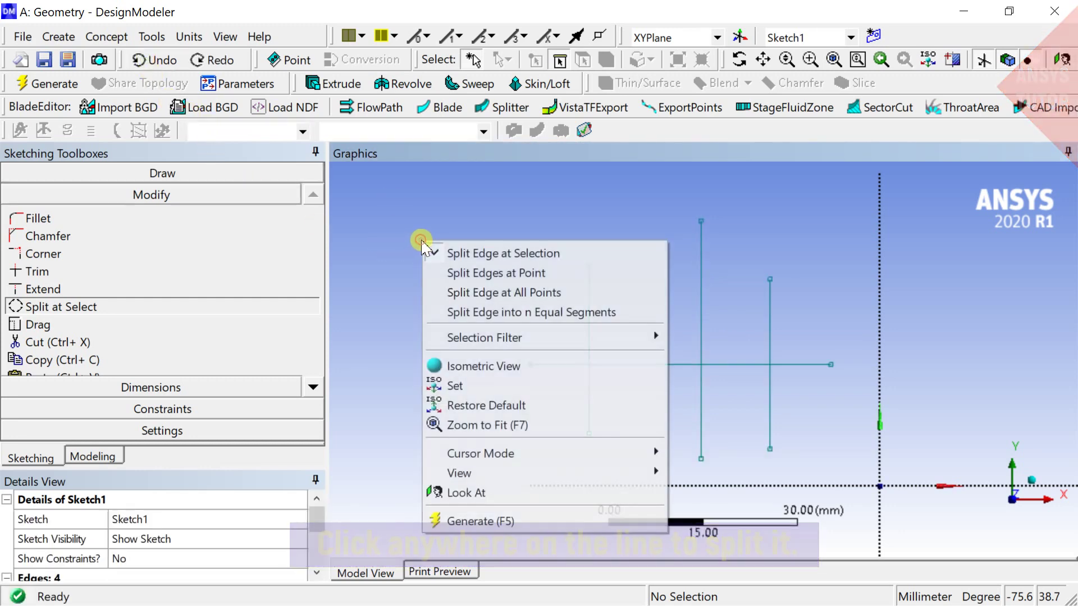
{"action": "left_click", "coordinate": [459, 275]}
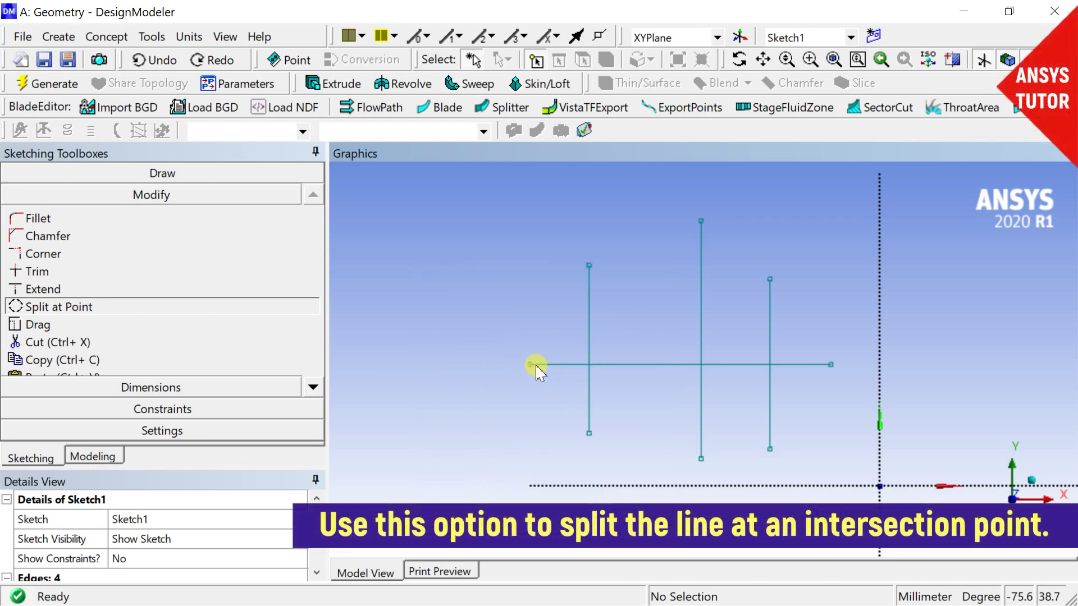
{"action": "left_click", "coordinate": [189, 175]}
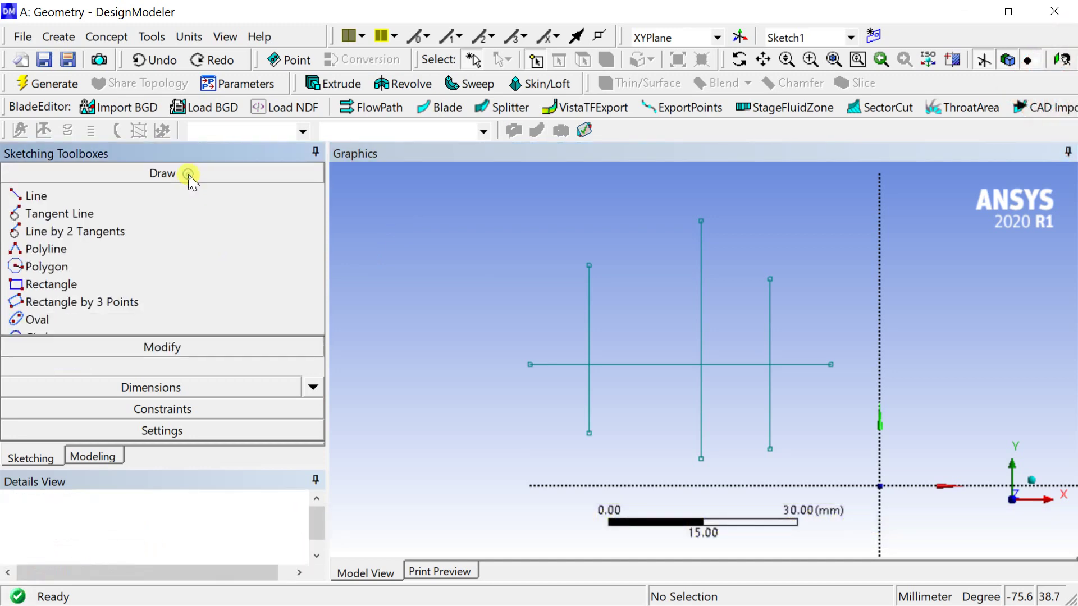
- Place a construction point where the horizontal line meets the left vertical line
{"action": "left_click", "coordinate": [312, 366]}
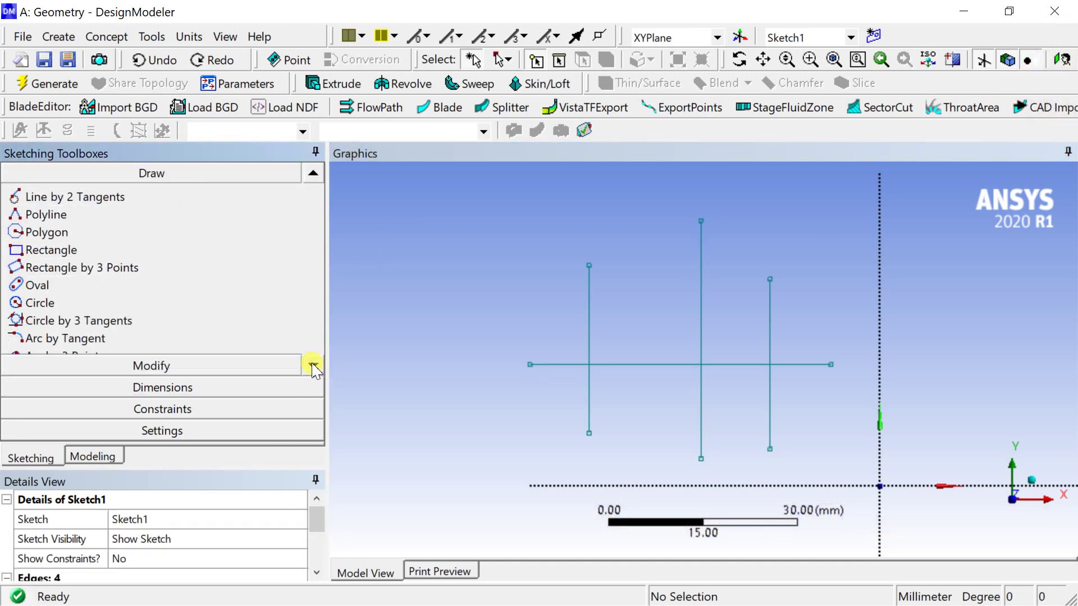
{"action": "left_click", "coordinate": [312, 366]}
{"action": "left_click", "coordinate": [312, 366]}
{"action": "left_click", "coordinate": [313, 366]}
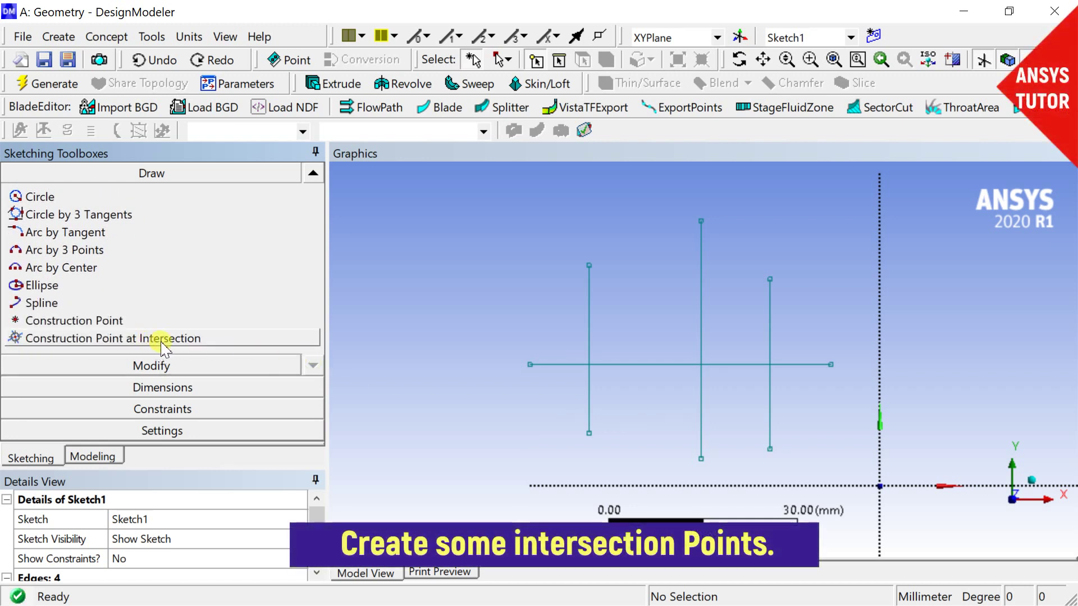
{"action": "left_click", "coordinate": [167, 349]}
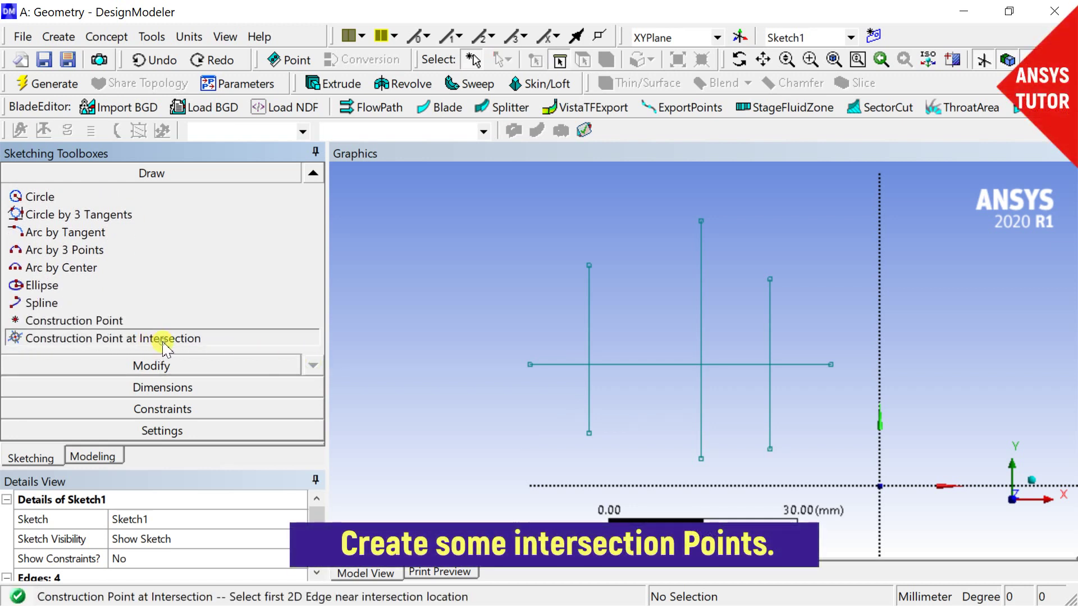
{"action": "left_click", "coordinate": [630, 363]}
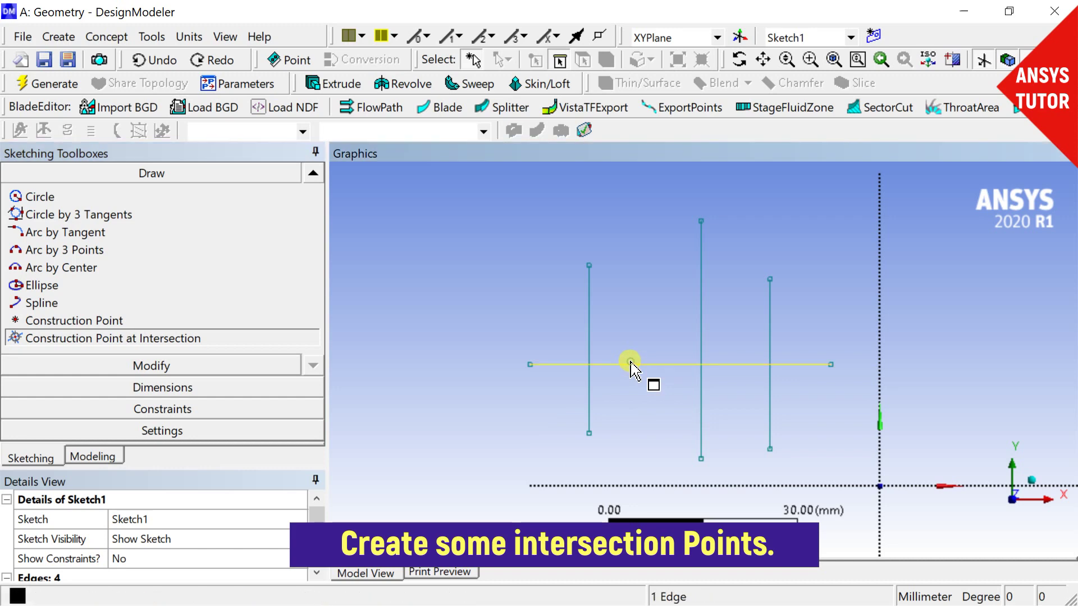
{"action": "left_click", "coordinate": [590, 340]}
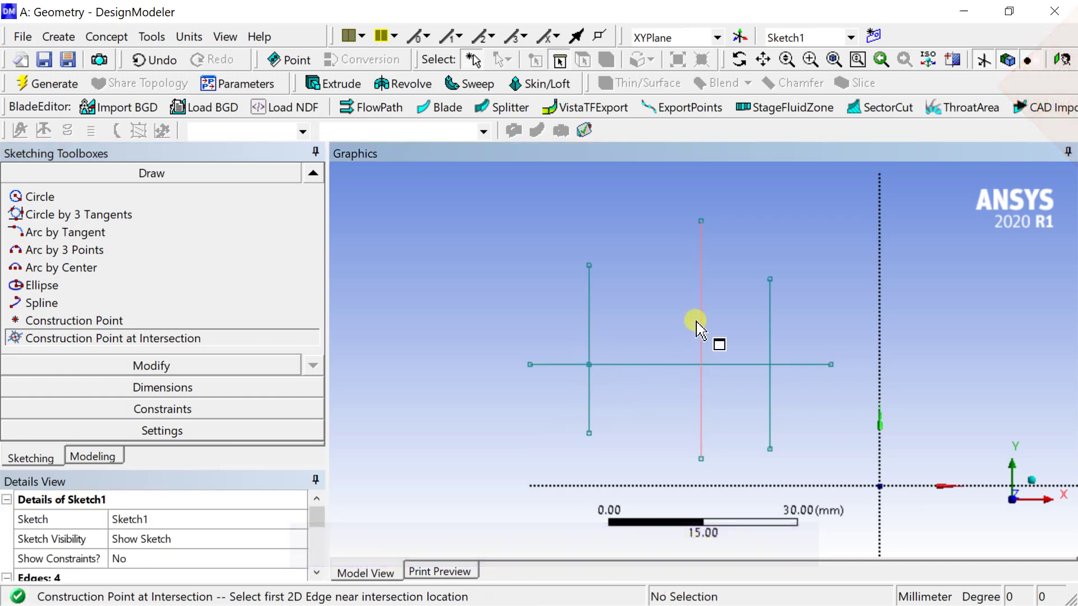
- Add construction points where the middle and right vertical lines cross the horizontal line
{"action": "left_click", "coordinate": [700, 329]}
{"action": "left_click", "coordinate": [679, 365]}
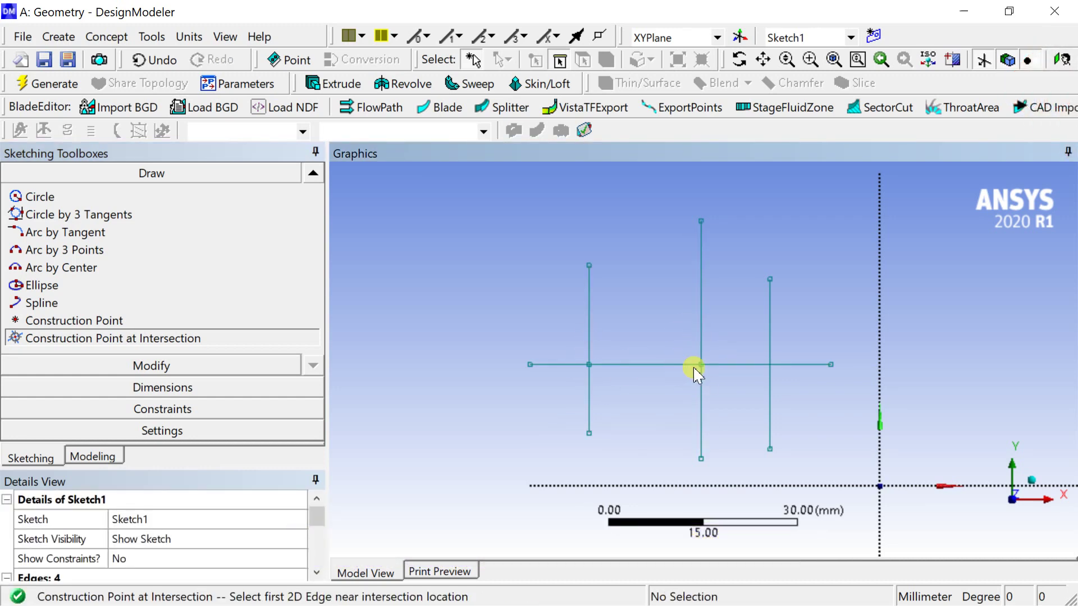
{"action": "left_click", "coordinate": [768, 336]}
{"action": "left_click", "coordinate": [752, 365]}
{"action": "left_click", "coordinate": [191, 367]}
{"action": "left_click", "coordinate": [121, 309]}
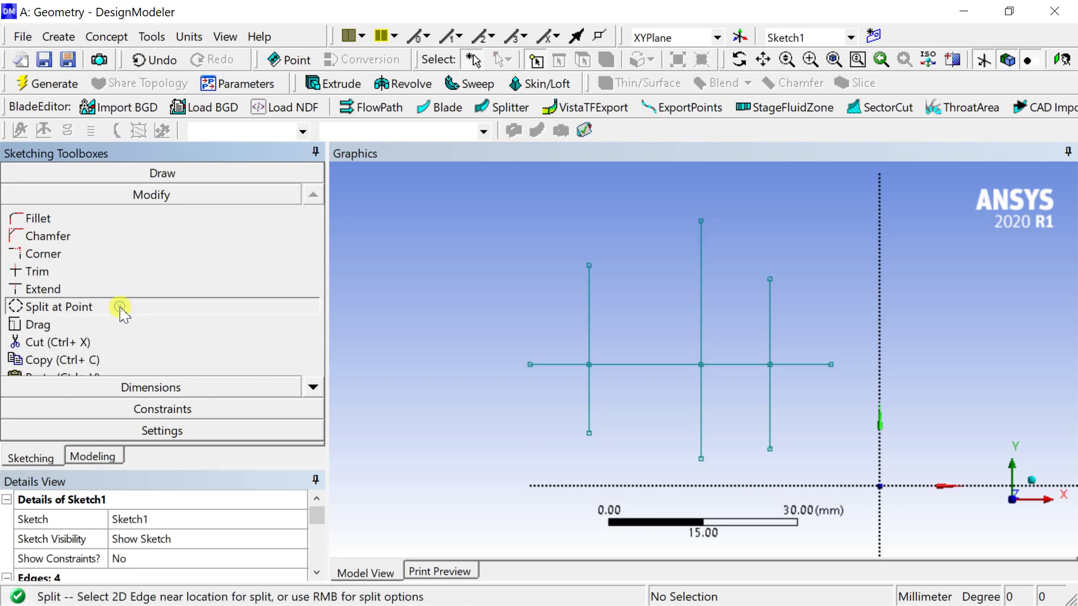
- Split the edges at the middle and right intersection points
{"action": "right_click", "coordinate": [373, 242]}
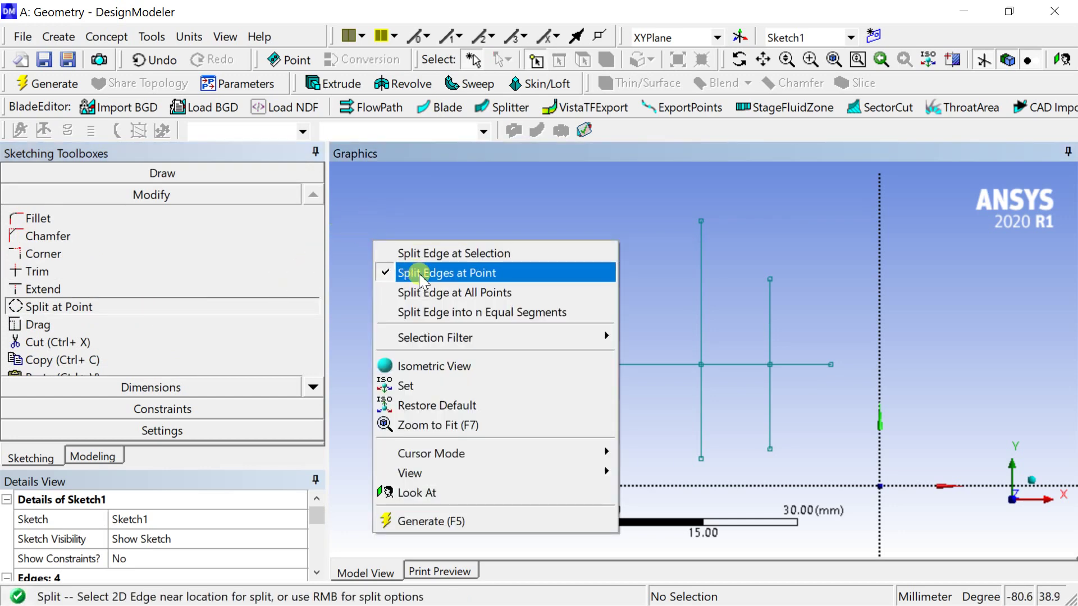
{"action": "left_click", "coordinate": [422, 274]}
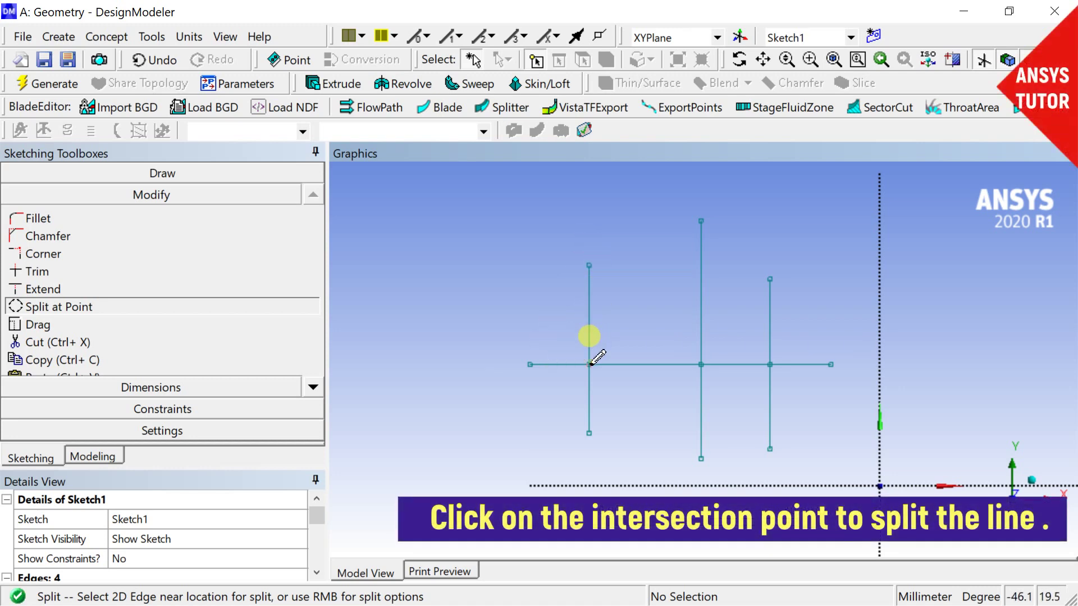
{"action": "left_click", "coordinate": [701, 365]}
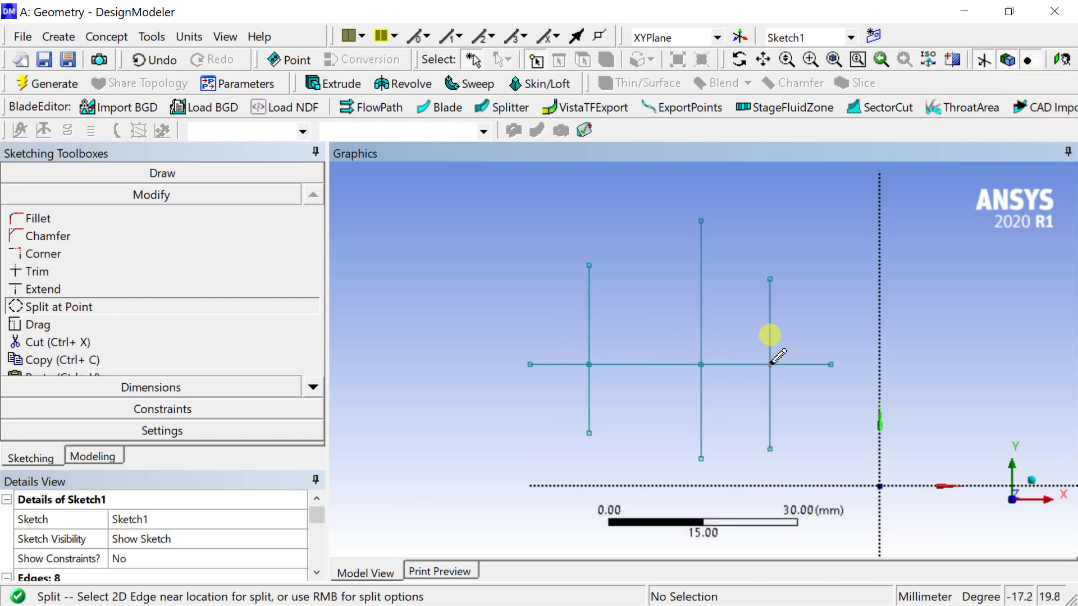
{"action": "left_click", "coordinate": [769, 365]}
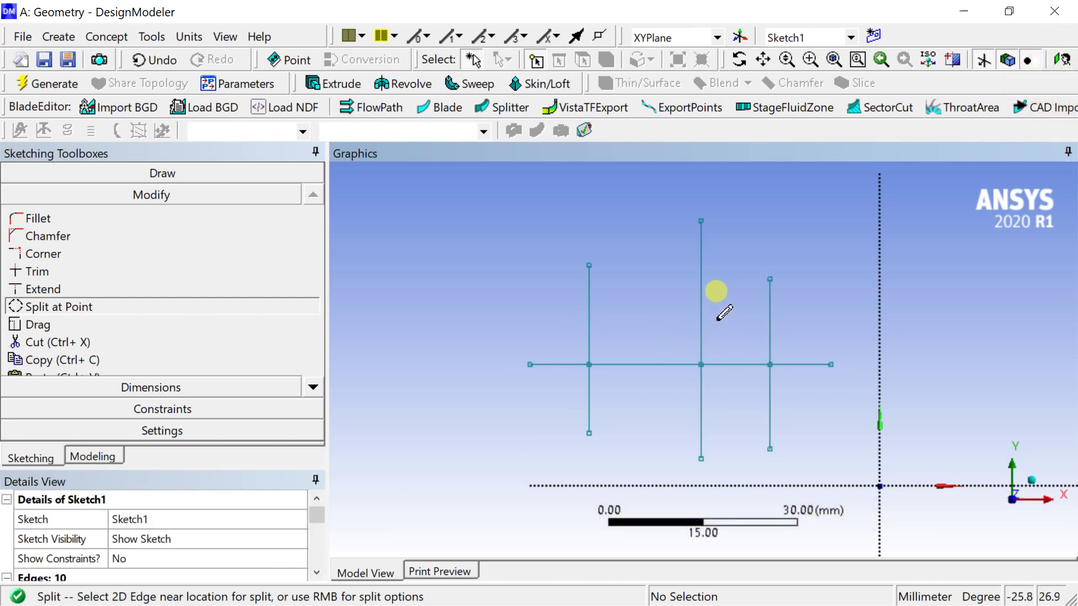
{"action": "key", "text": "Escape"}
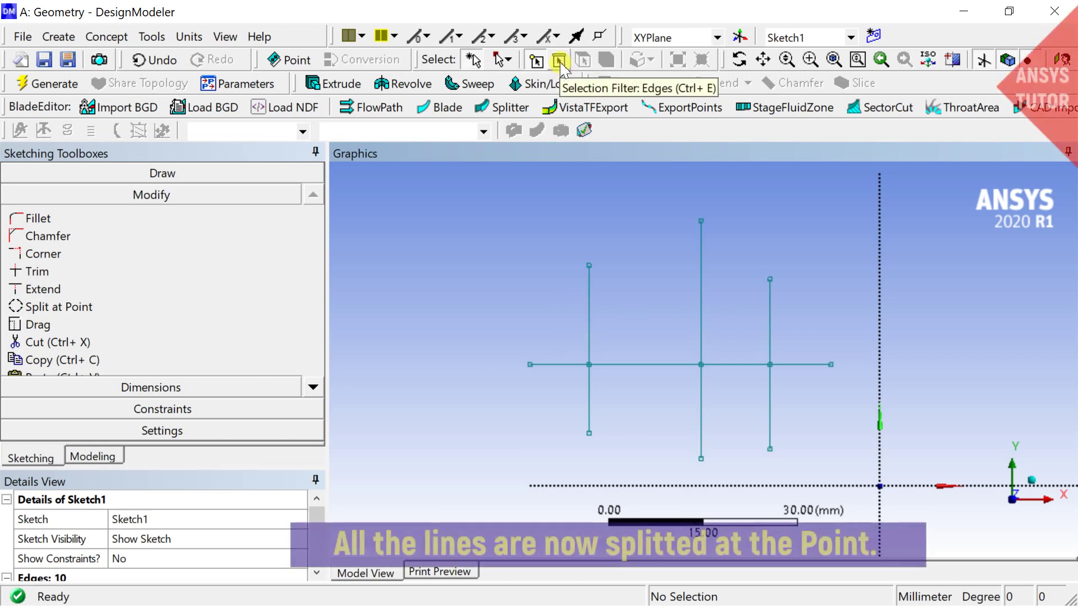
- Select individual segments to verify the splits, then undo the most recent split
{"action": "left_click", "coordinate": [584, 340]}
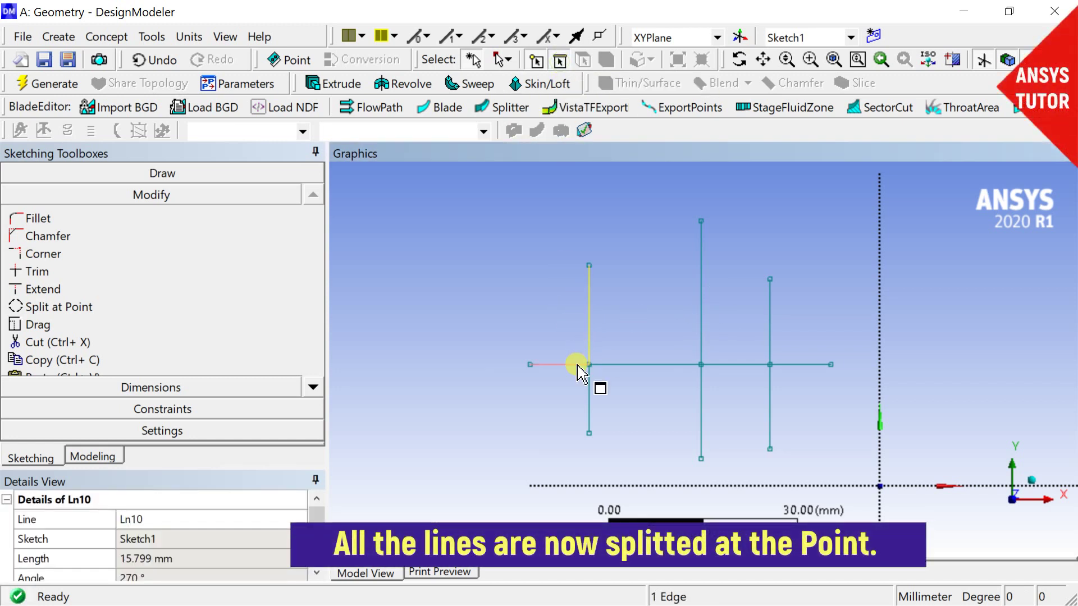
{"action": "left_click", "coordinate": [576, 365], "text": "ctrl"}
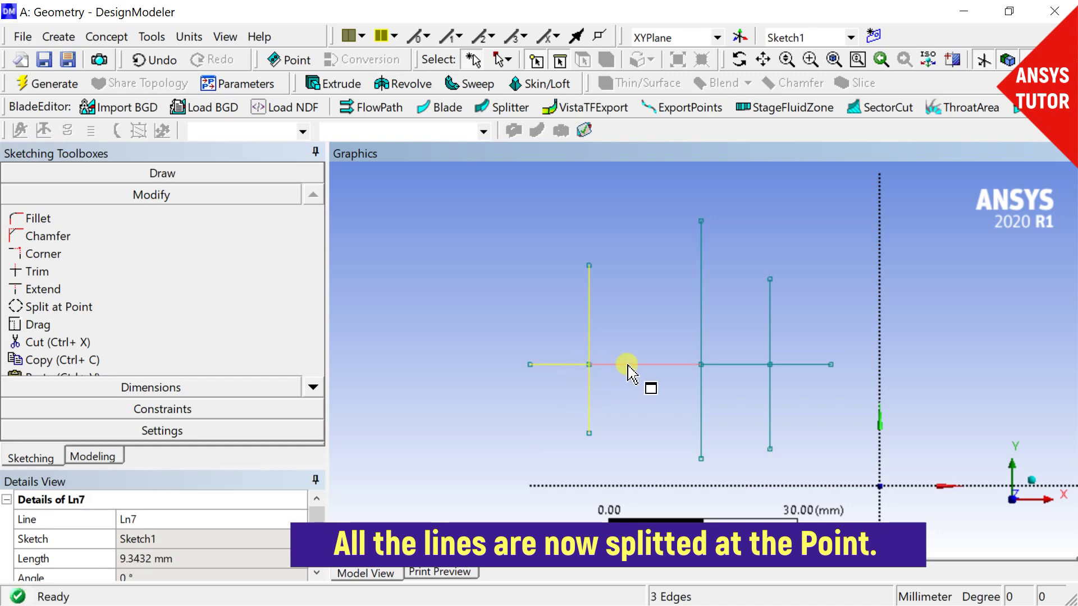
{"action": "left_click", "coordinate": [696, 307]}
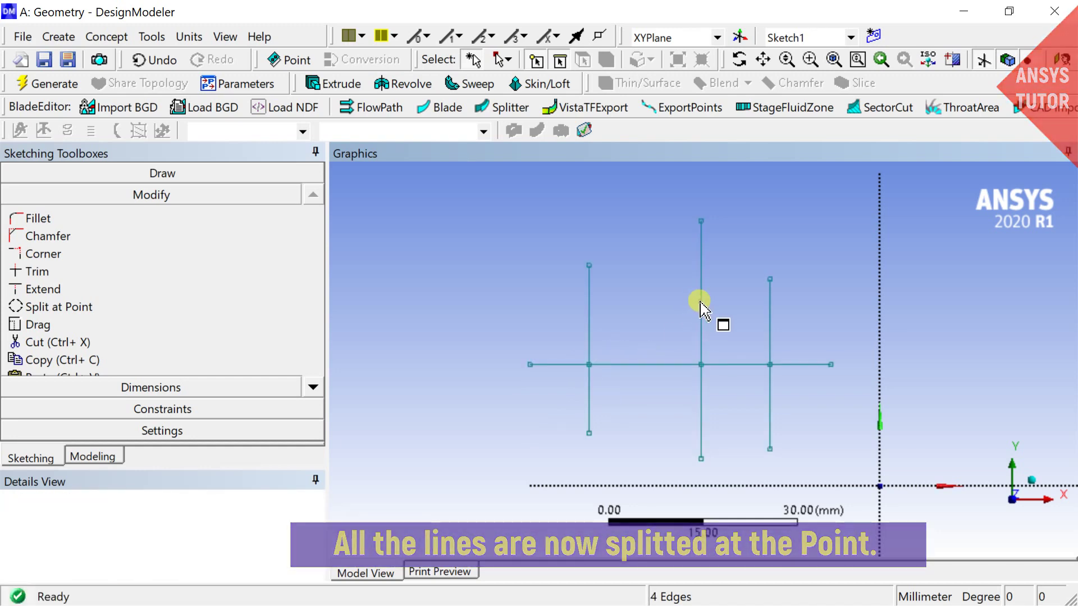
{"action": "left_click", "coordinate": [701, 400], "text": "ctrl"}
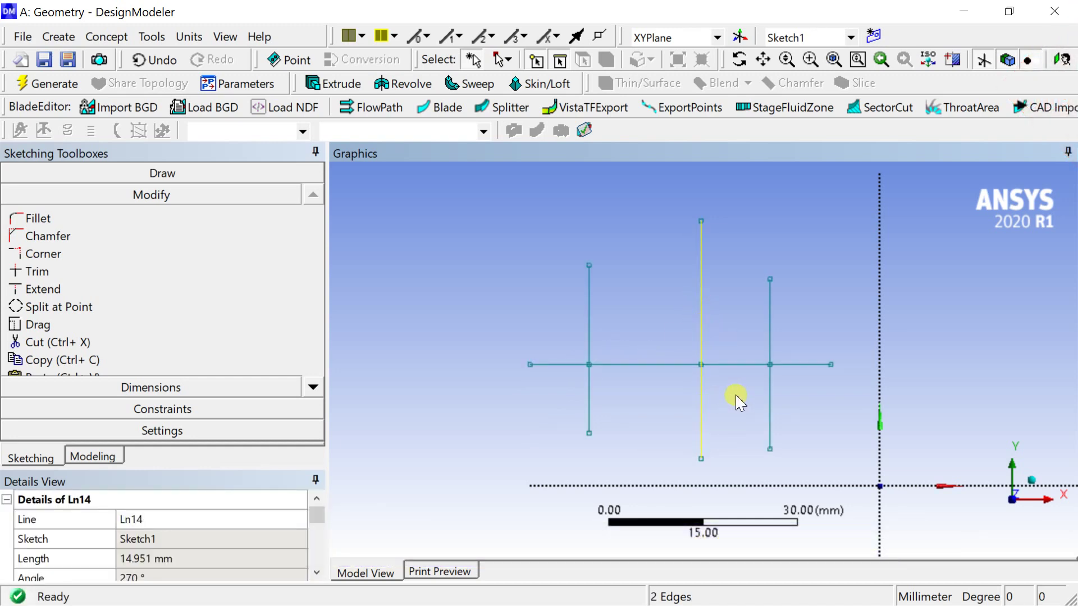
{"action": "left_click", "coordinate": [770, 386]}
{"action": "left_click", "coordinate": [772, 335]}
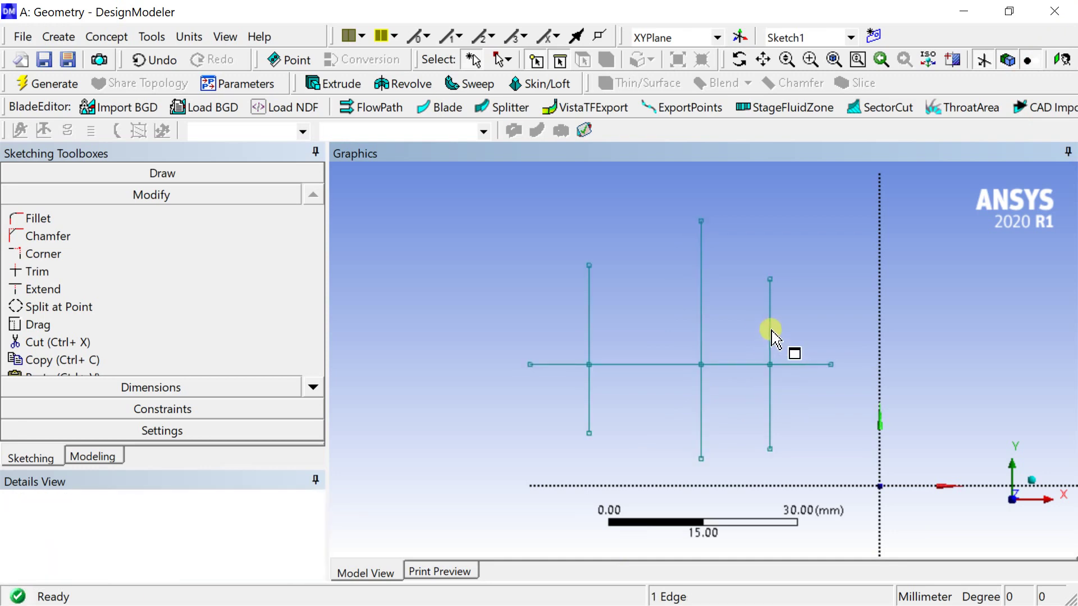
{"action": "left_click", "coordinate": [768, 335]}
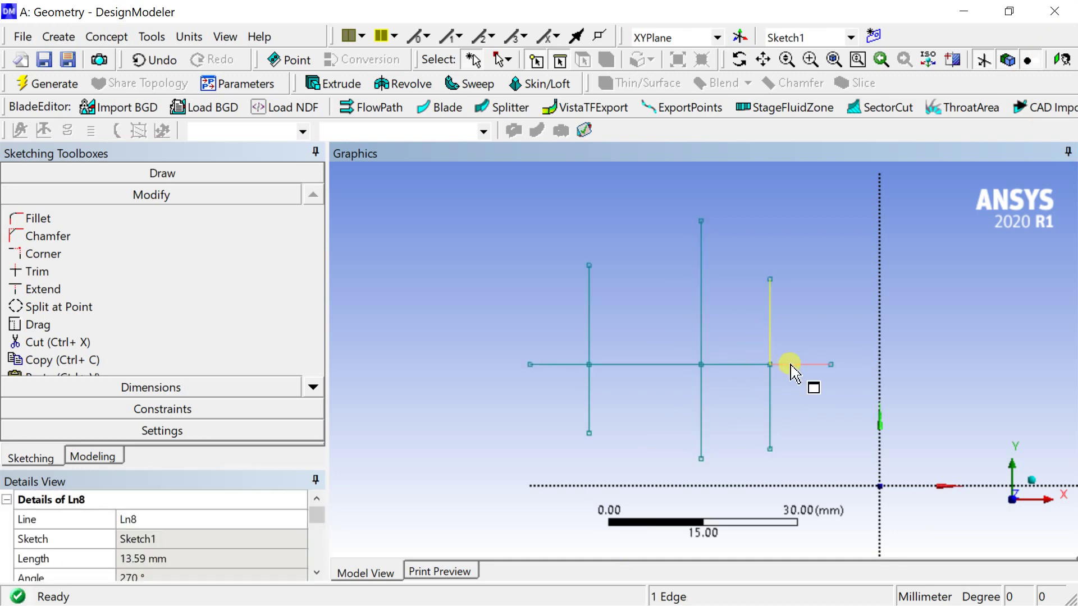
{"action": "key", "text": "ctrl+z"}
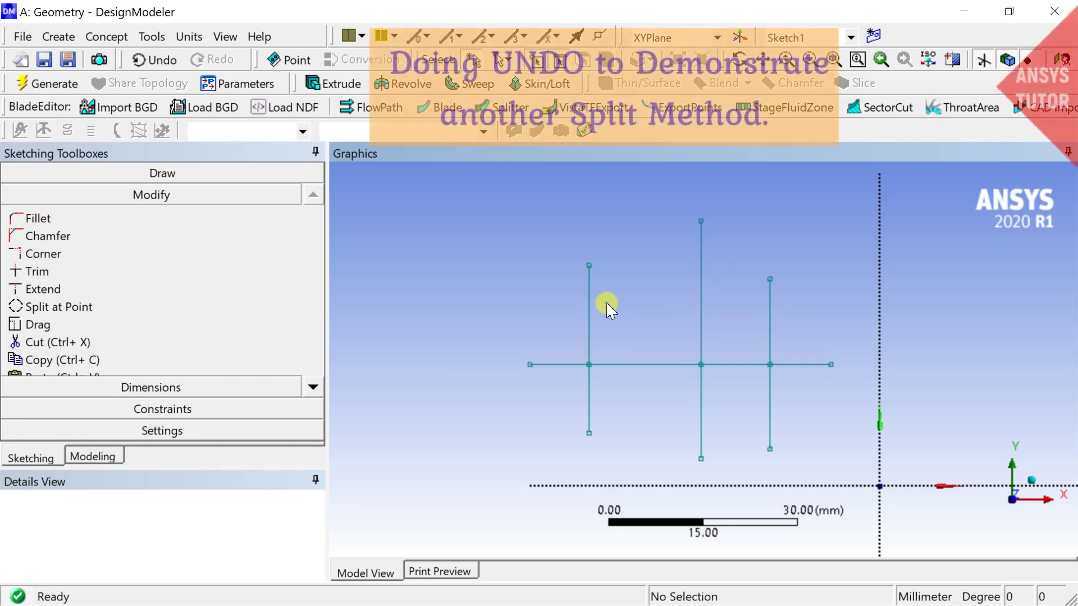
{"action": "left_click", "coordinate": [155, 61]}
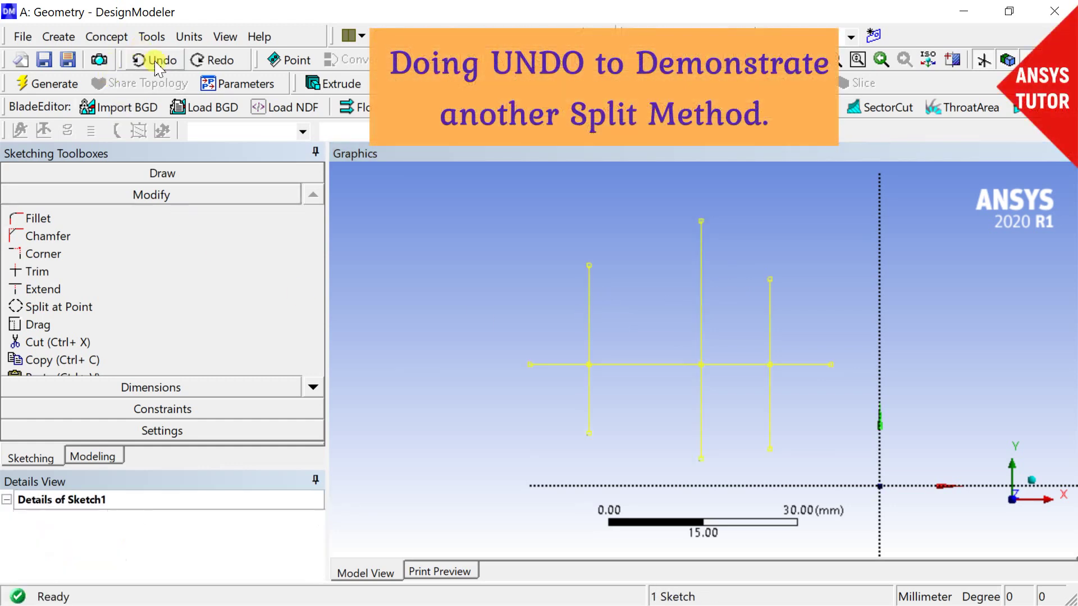
- Undo the remaining splits until Sketch1 has 4 whole edges, then clear the selection
{"action": "left_click", "coordinate": [156, 60]}
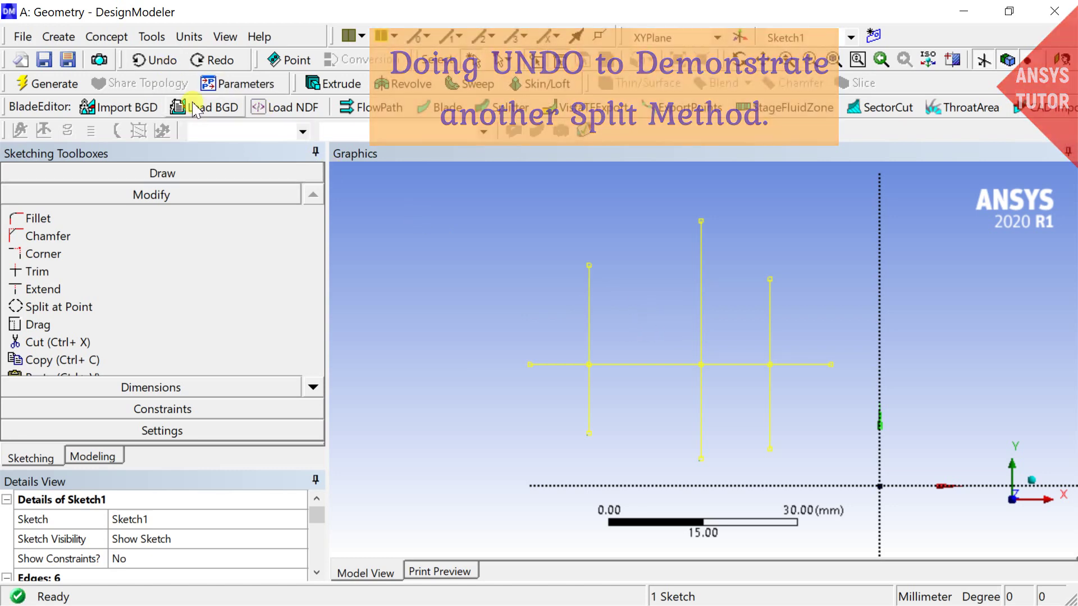
{"action": "left_click", "coordinate": [170, 72]}
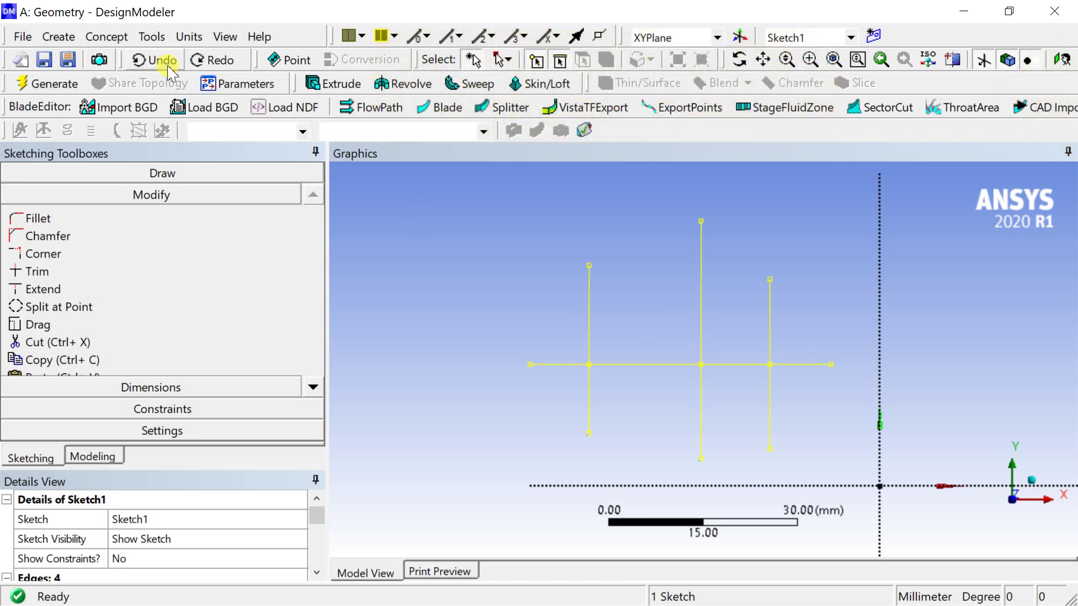
{"action": "left_click", "coordinate": [584, 271]}
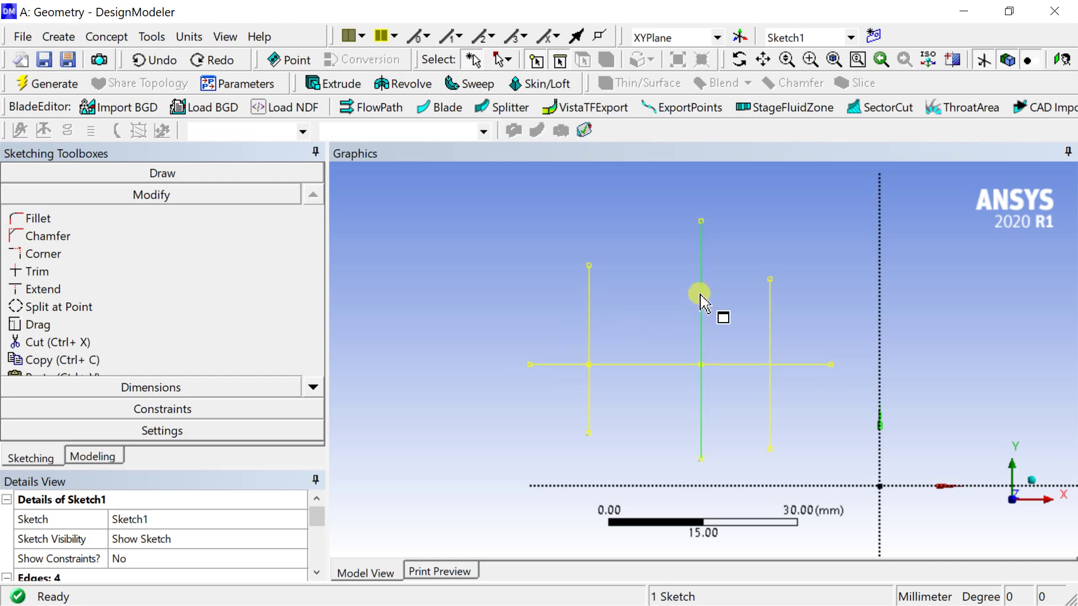
{"action": "left_click", "coordinate": [671, 294]}
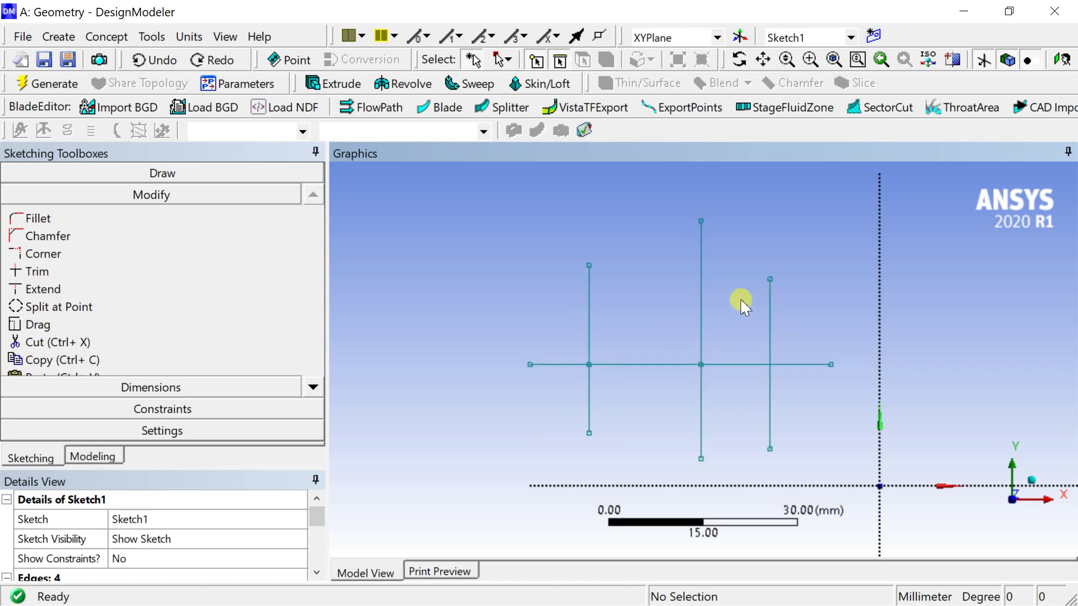
{"action": "left_click", "coordinate": [213, 174]}
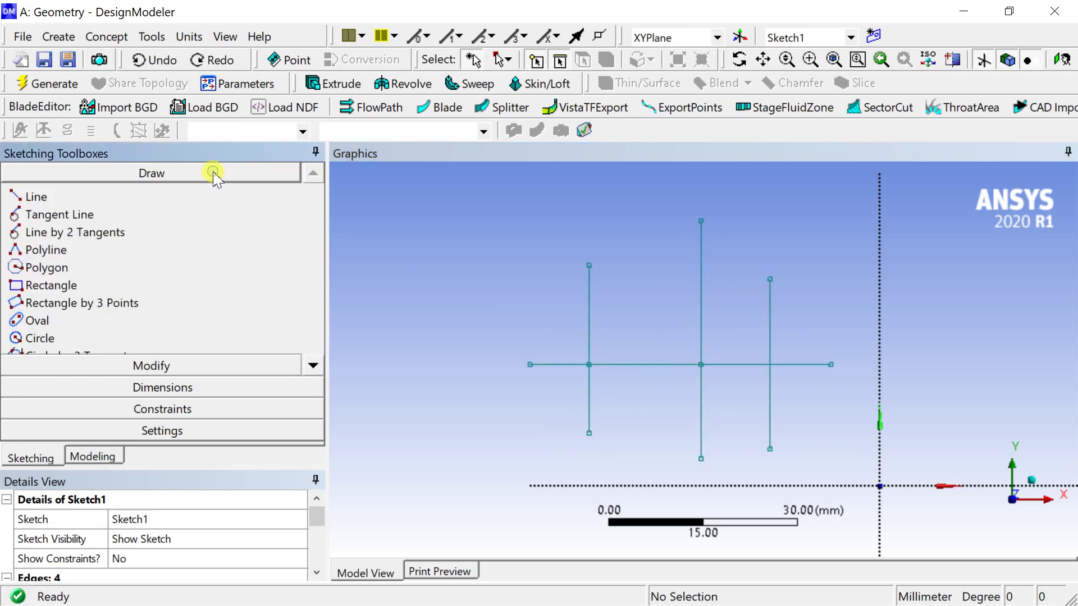
- Add a construction point where the right vertical line crosses the horizontal line
{"action": "left_click", "coordinate": [314, 365]}
{"action": "left_click", "coordinate": [314, 365]}
{"action": "left_click", "coordinate": [314, 365]}
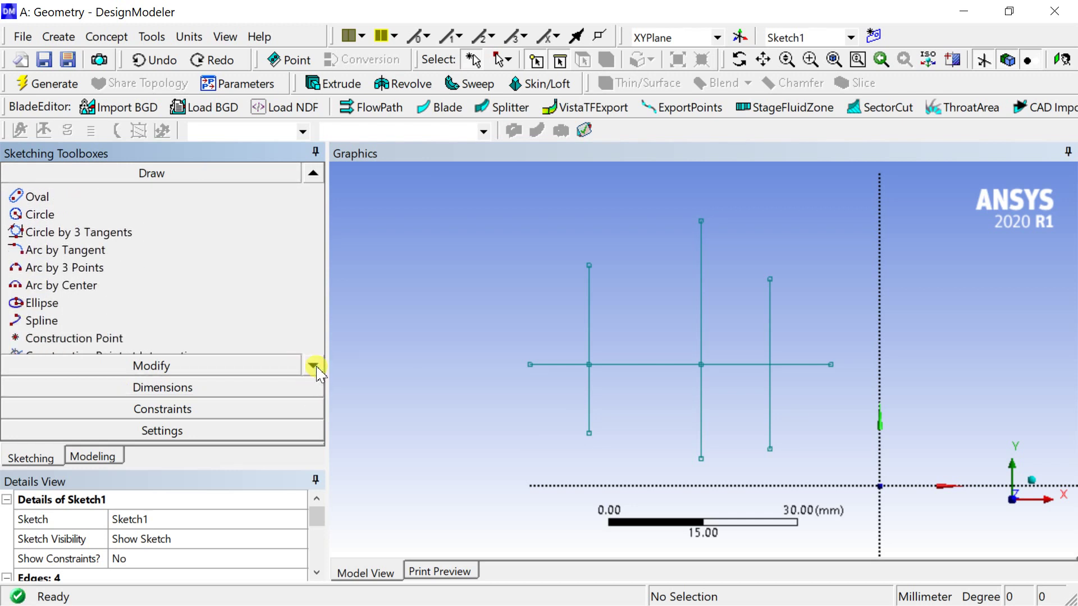
{"action": "left_click", "coordinate": [315, 366]}
{"action": "left_click", "coordinate": [175, 337]}
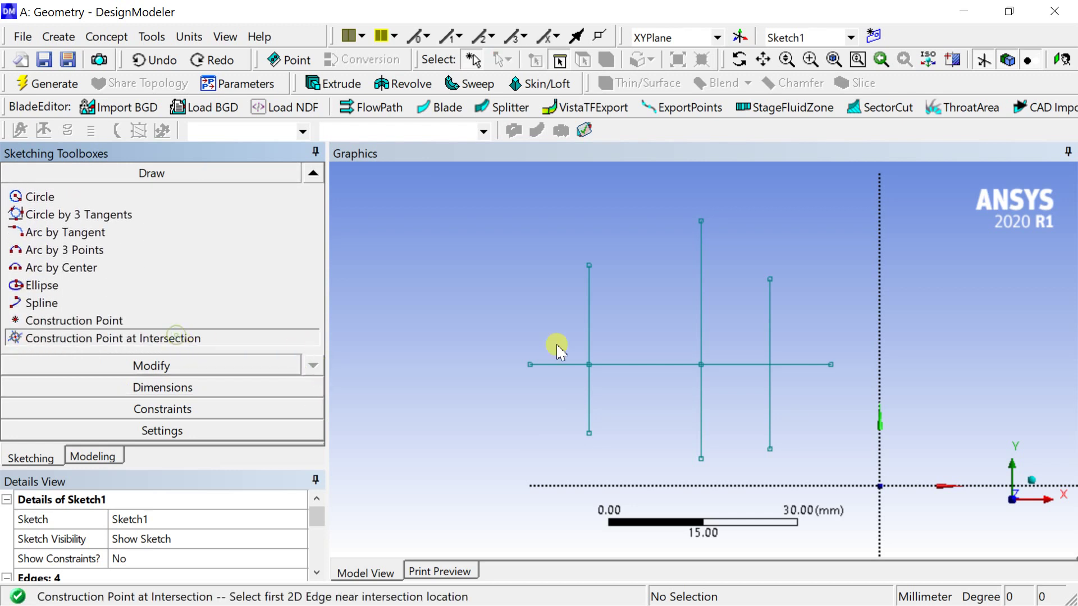
{"action": "left_click", "coordinate": [768, 344]}
{"action": "left_click", "coordinate": [762, 364]}
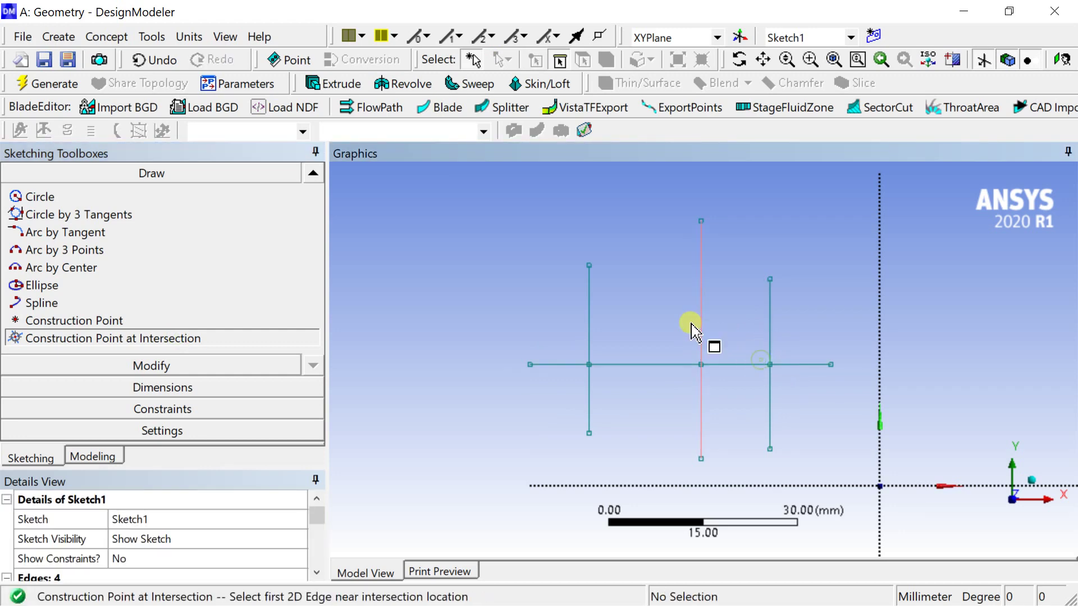
- Start Split at Point from Modify and bring up its split options
{"action": "left_click", "coordinate": [181, 366]}
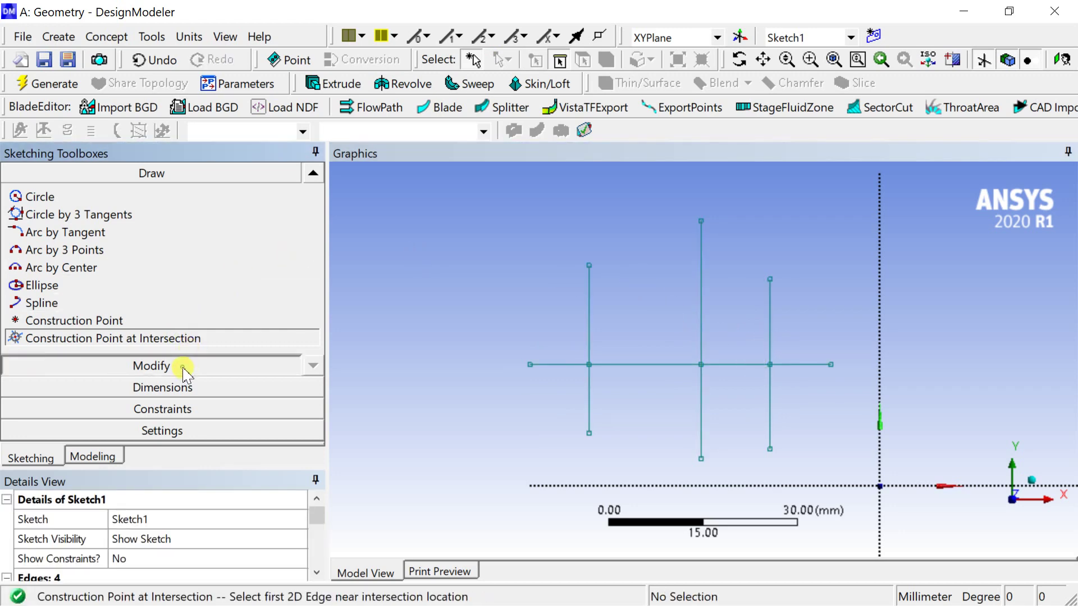
{"action": "left_click", "coordinate": [163, 311]}
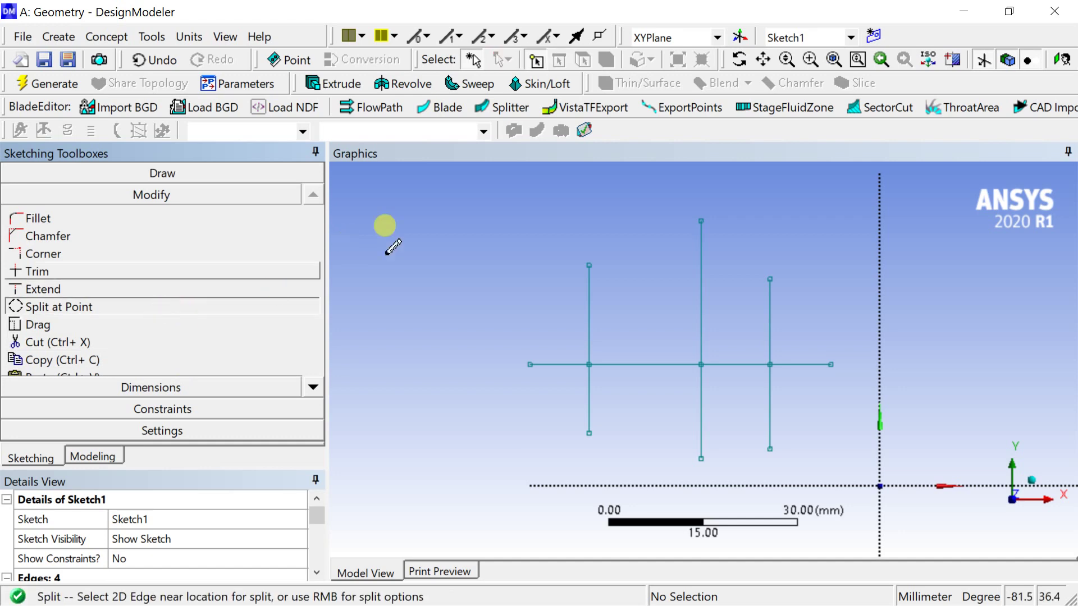
{"action": "right_click", "coordinate": [436, 247]}
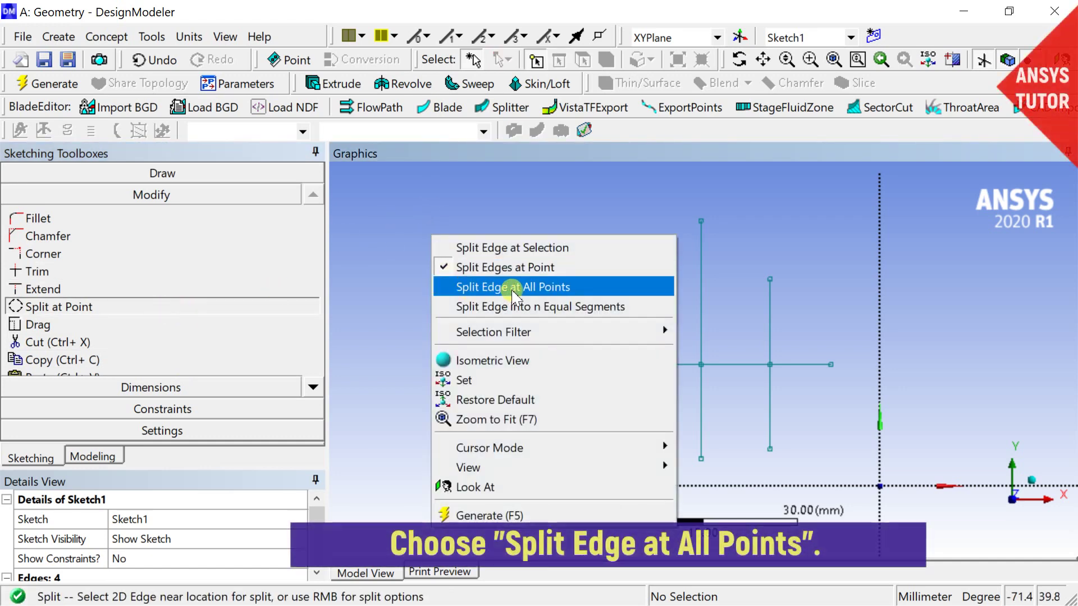
- Split the horizontal line at all its crossing points, giving Sketch1 7 edges
{"action": "left_click", "coordinate": [531, 288]}
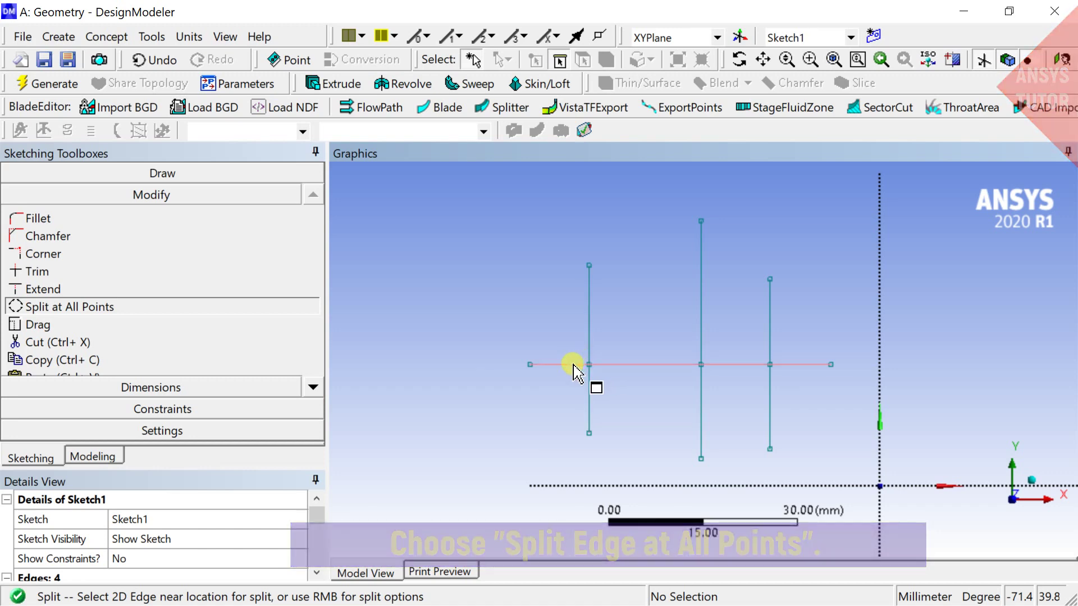
{"action": "left_click", "coordinate": [572, 365]}
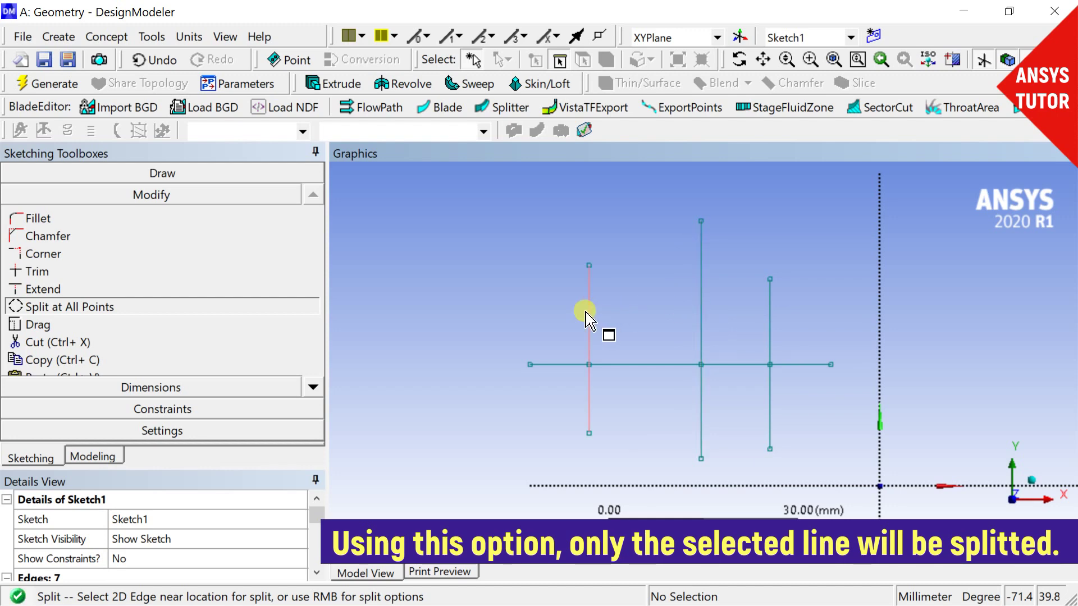
{"action": "left_click", "coordinate": [399, 331]}
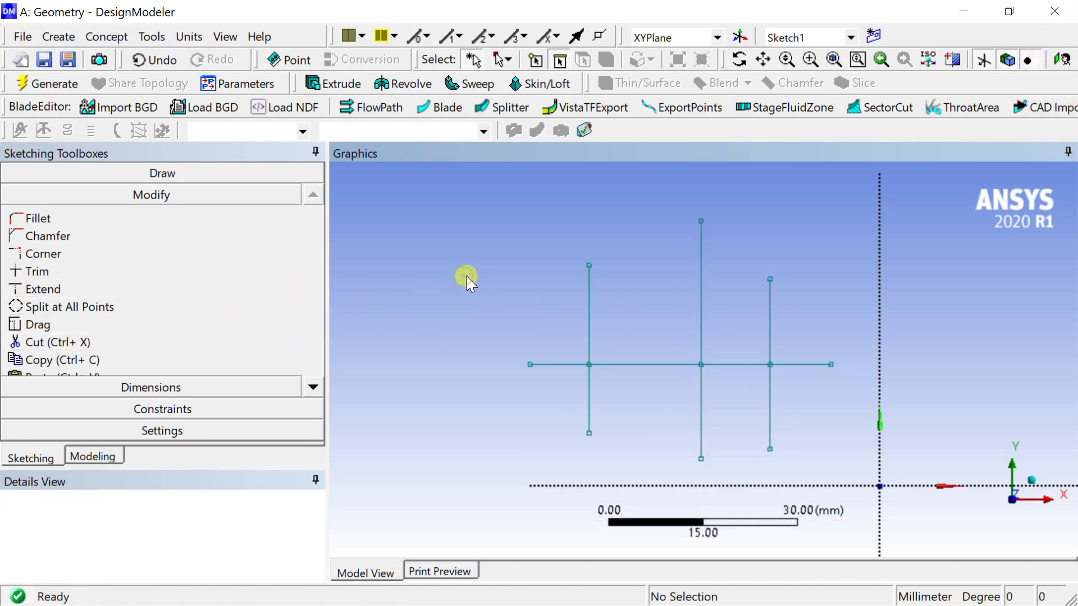
{"action": "scroll", "coordinate": [475, 309], "scroll_direction": "down", "scroll_amount": 2}
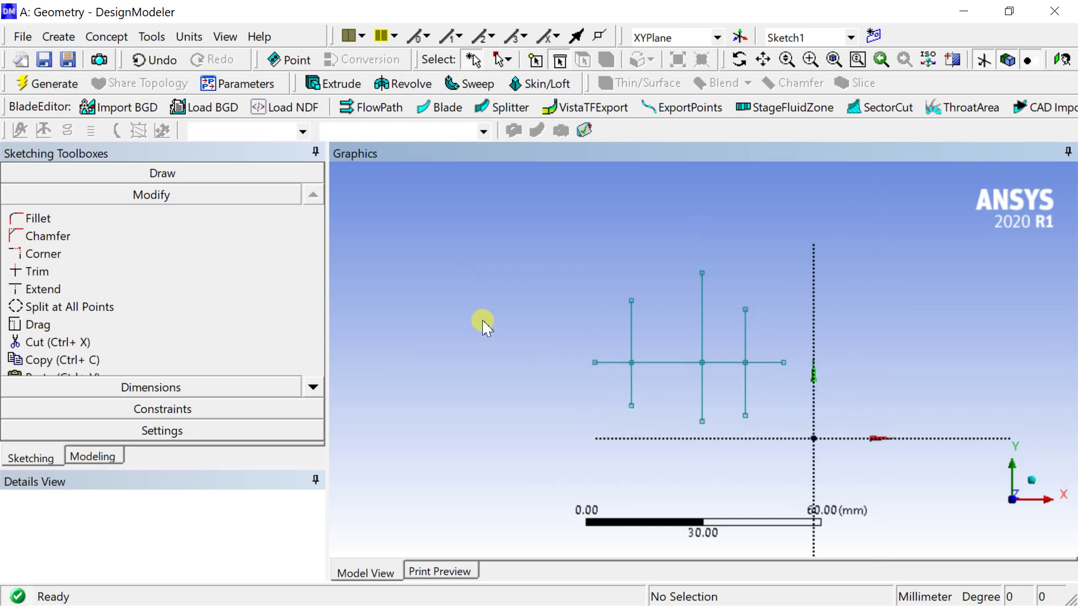
- Draw a large circle left of the cross-shaped lines, bringing Sketch1 to 8 edges
{"action": "left_click", "coordinate": [159, 173]}
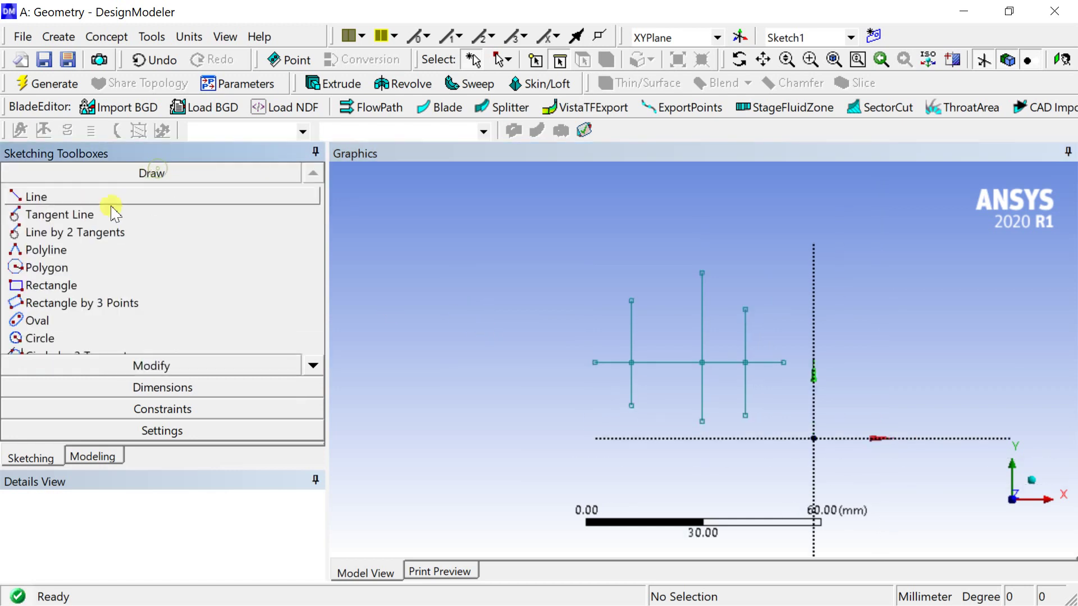
{"action": "left_click", "coordinate": [75, 340]}
{"action": "scroll", "coordinate": [512, 333], "scroll_direction": "down", "scroll_amount": 1}
{"action": "scroll", "coordinate": [482, 320], "scroll_direction": "down", "scroll_amount": 2}
{"action": "left_click", "coordinate": [471, 325]}
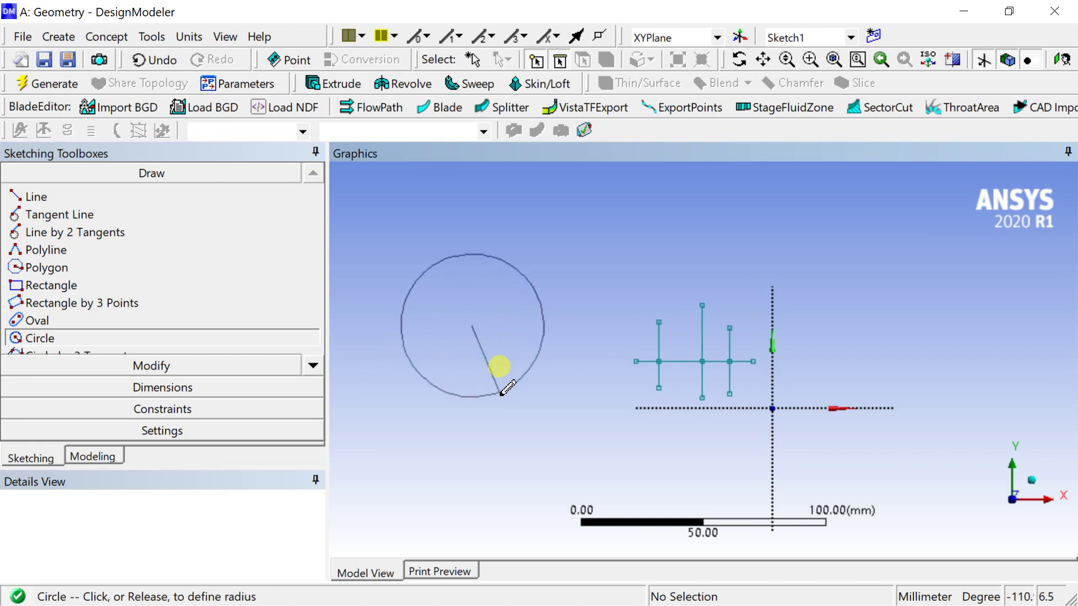
{"action": "left_click", "coordinate": [511, 396]}
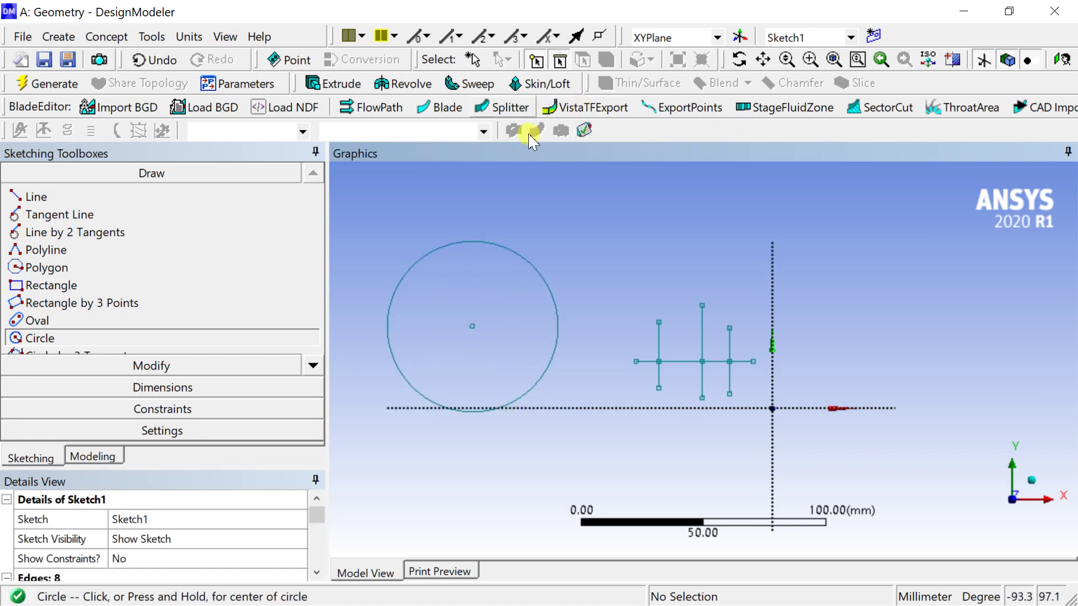
{"action": "left_click", "coordinate": [763, 59]}
{"action": "mouse_move", "coordinate": [561, 220]}
{"action": "left_mouse_down"}
{"action": "mouse_move", "coordinate": [722, 221]}
{"action": "mouse_move", "coordinate": [658, 336]}
{"action": "mouse_move", "coordinate": [659, 365]}
{"action": "left_mouse_up"}
{"action": "scroll", "coordinate": [669, 241], "scroll_direction": "up", "scroll_amount": 2}
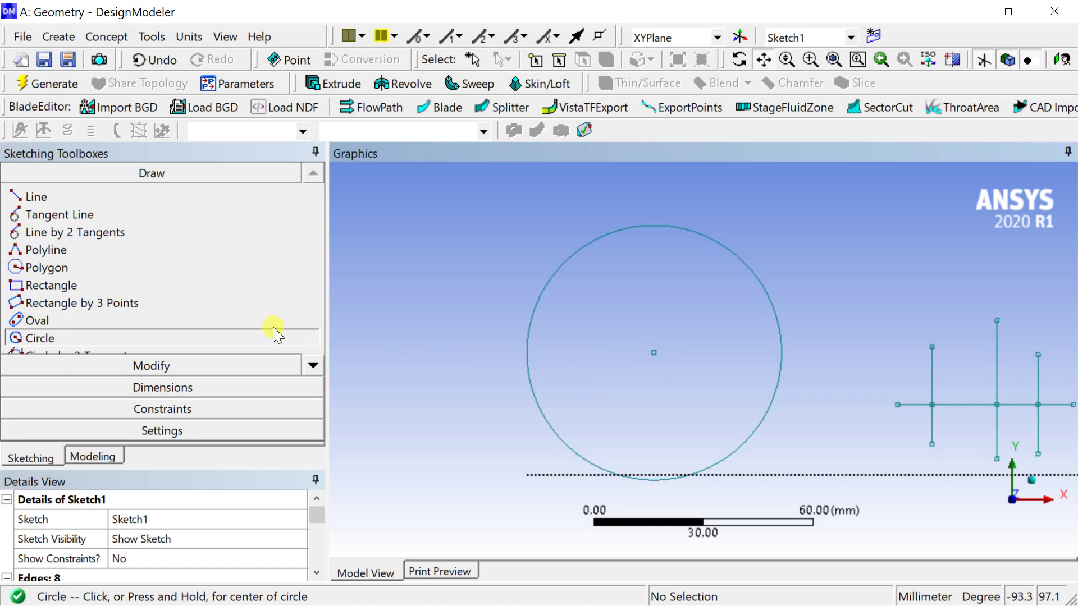
{"action": "left_click", "coordinate": [149, 365]}
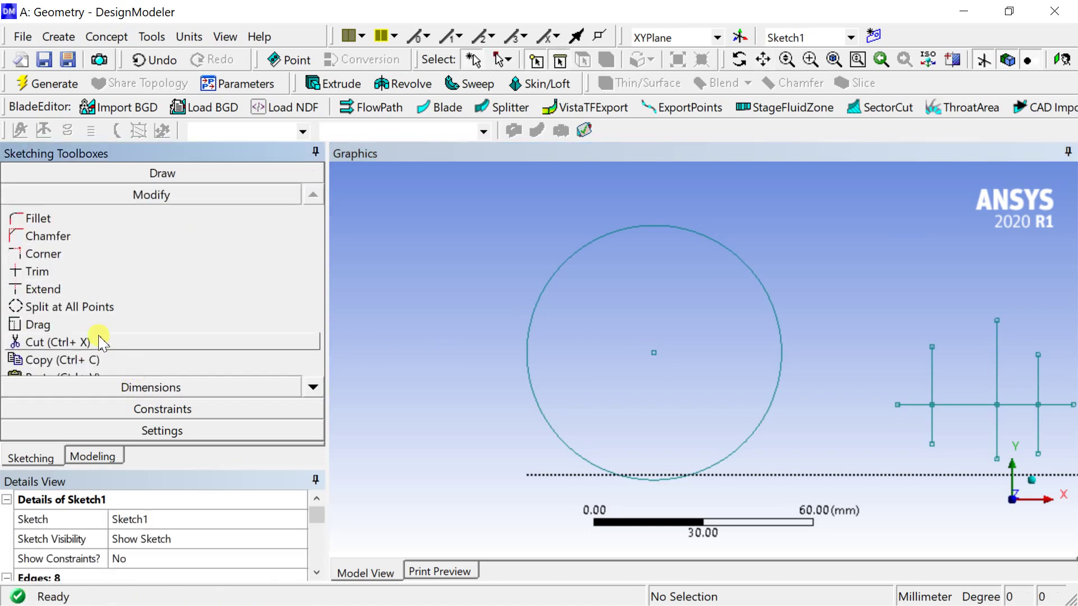
- Use Split Edge into n Equal Segments to split the circle into 10 segments
{"action": "left_click", "coordinate": [82, 310]}
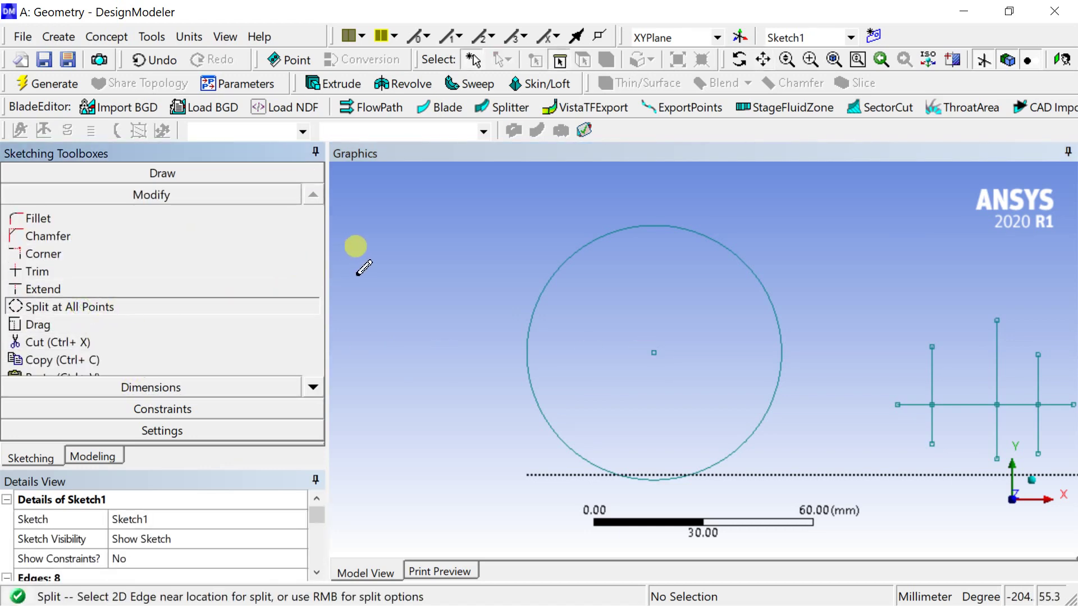
{"action": "right_click", "coordinate": [392, 265]}
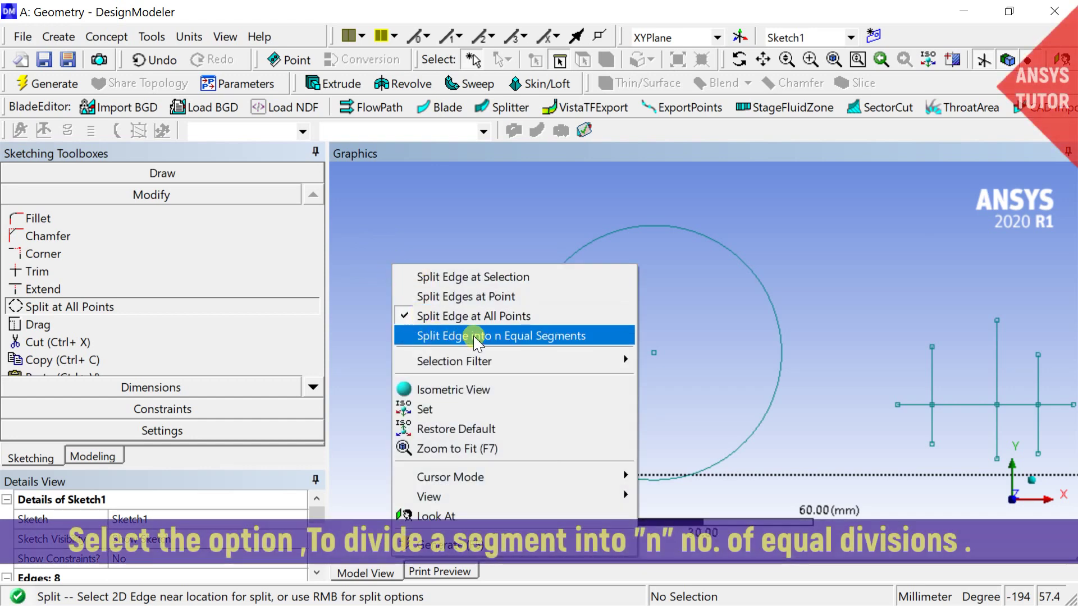
{"action": "left_click", "coordinate": [476, 337]}
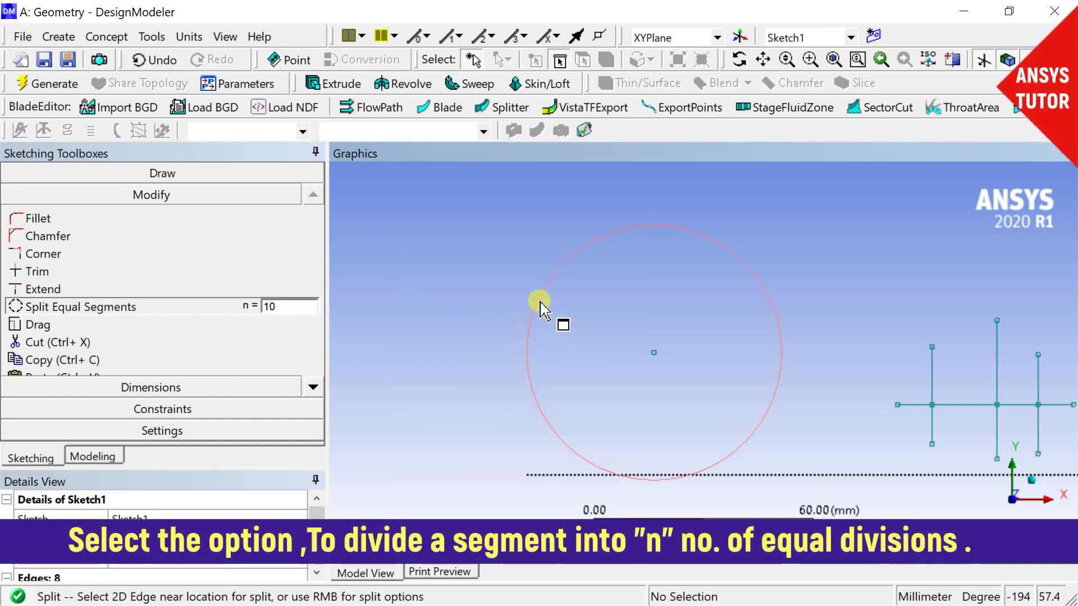
{"action": "left_click_drag", "start_coordinate": [279, 308], "coordinate": [264, 314]}
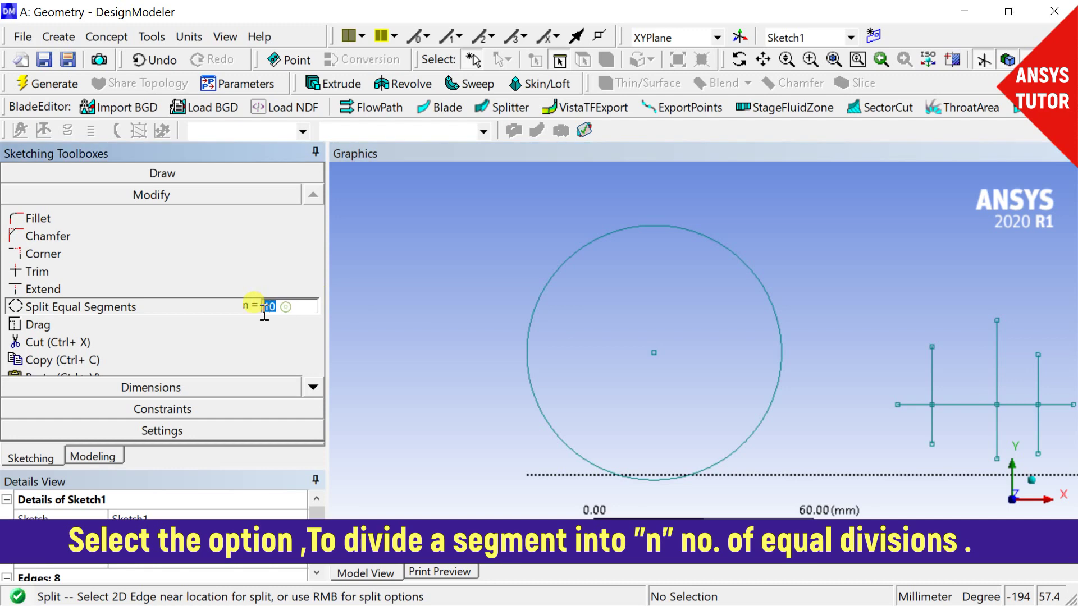
{"action": "left_click", "coordinate": [554, 278]}
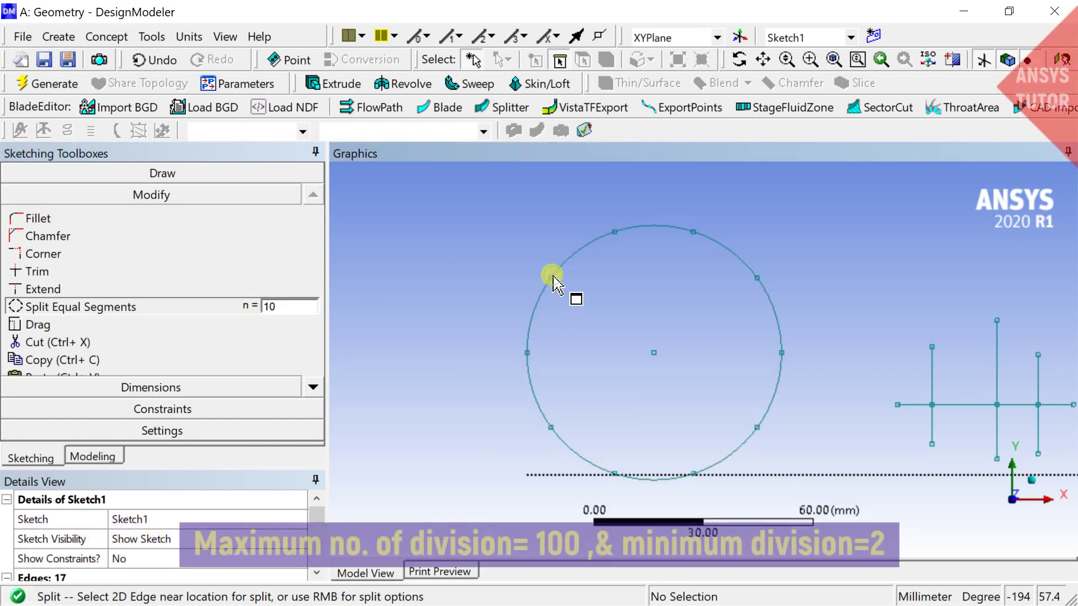
- Re-enter the segment count and finish the equal split, leaving Sketch1 with 17 edges
{"action": "left_click_drag", "start_coordinate": [290, 313], "coordinate": [264, 315]}
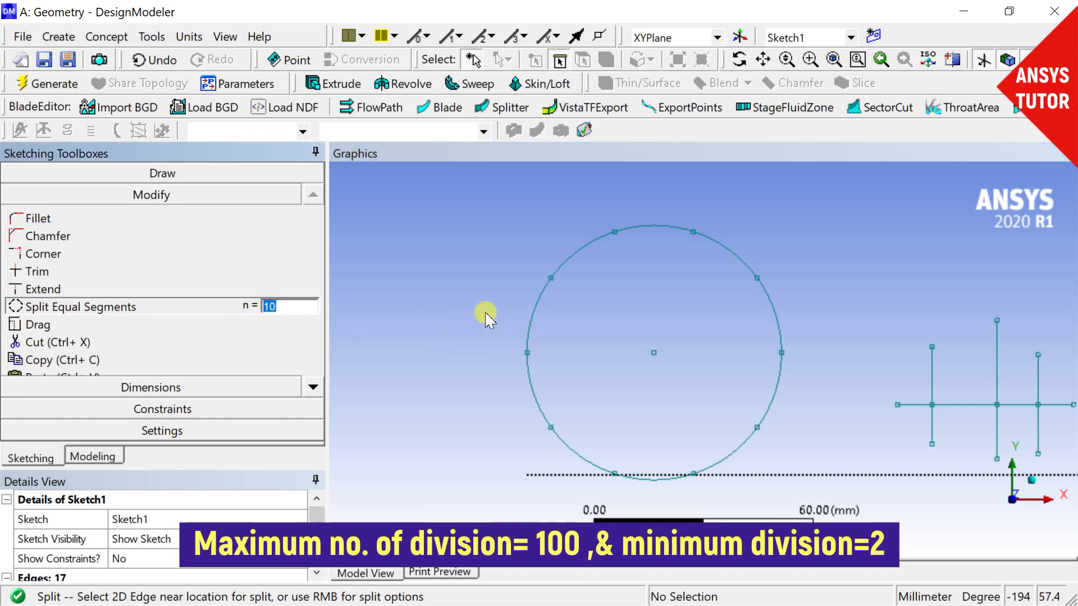
{"action": "left_click", "coordinate": [464, 307]}
{"action": "scroll", "coordinate": [484, 305], "scroll_direction": "down", "scroll_amount": 2}
{"action": "scroll", "coordinate": [483, 307], "scroll_direction": "up", "scroll_amount": 1}
{"action": "scroll", "coordinate": [487, 310], "scroll_direction": "up", "scroll_amount": 2}
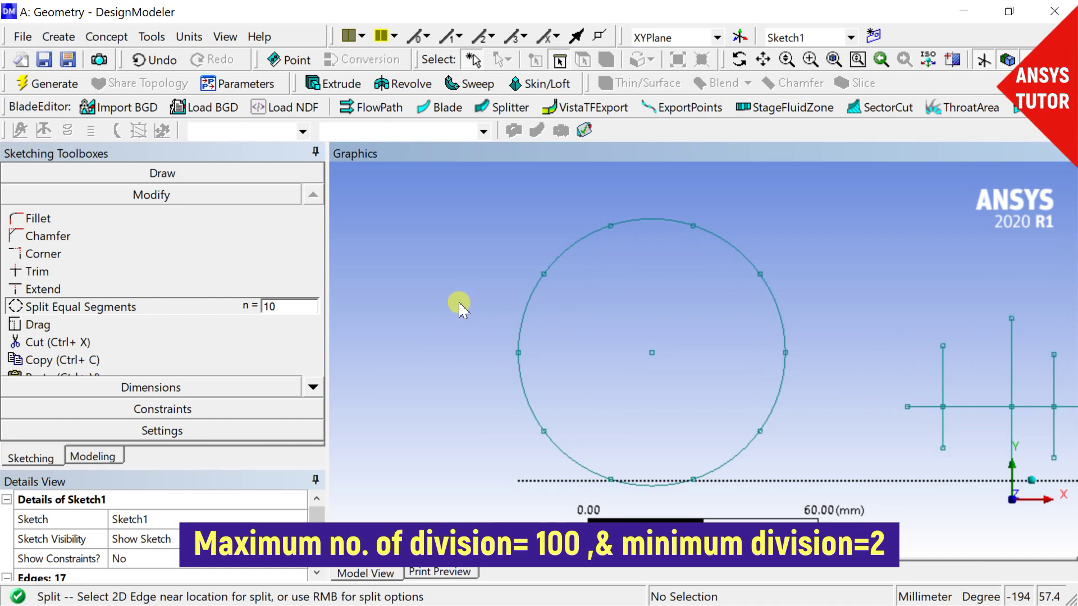
{"action": "left_click_drag", "start_coordinate": [291, 307], "coordinate": [202, 312]}
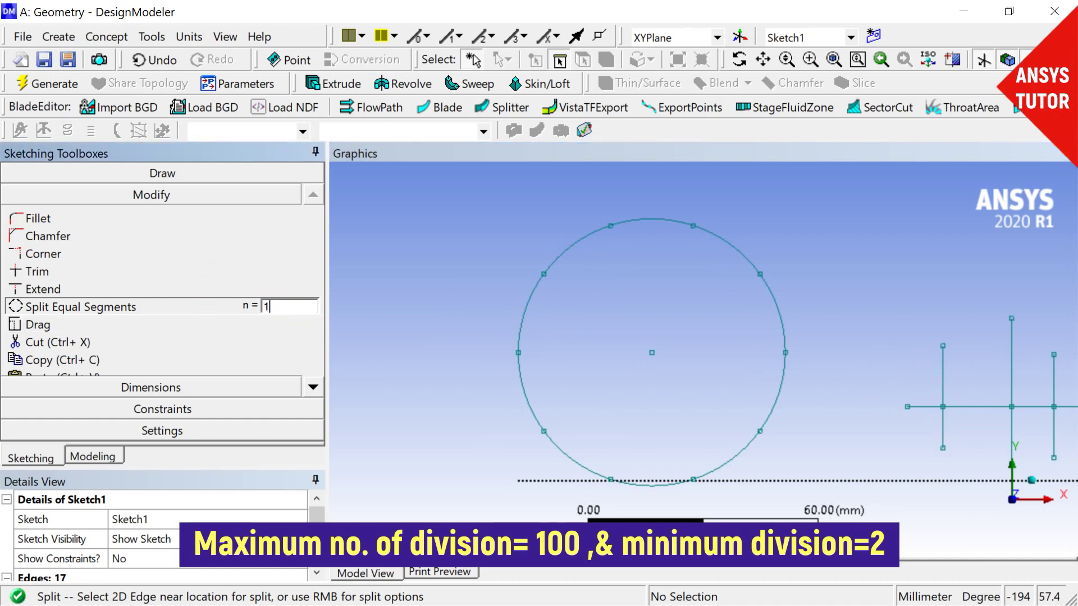
{"action": "type", "text": "00"}
{"action": "left_click", "coordinate": [406, 265]}
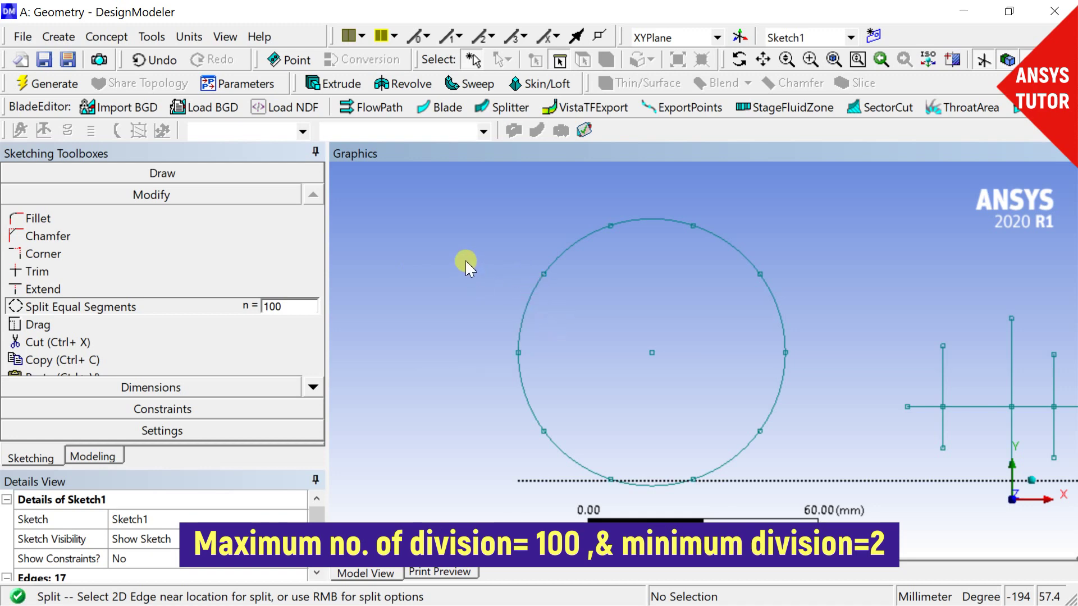
{"action": "left_click", "coordinate": [135, 84]}
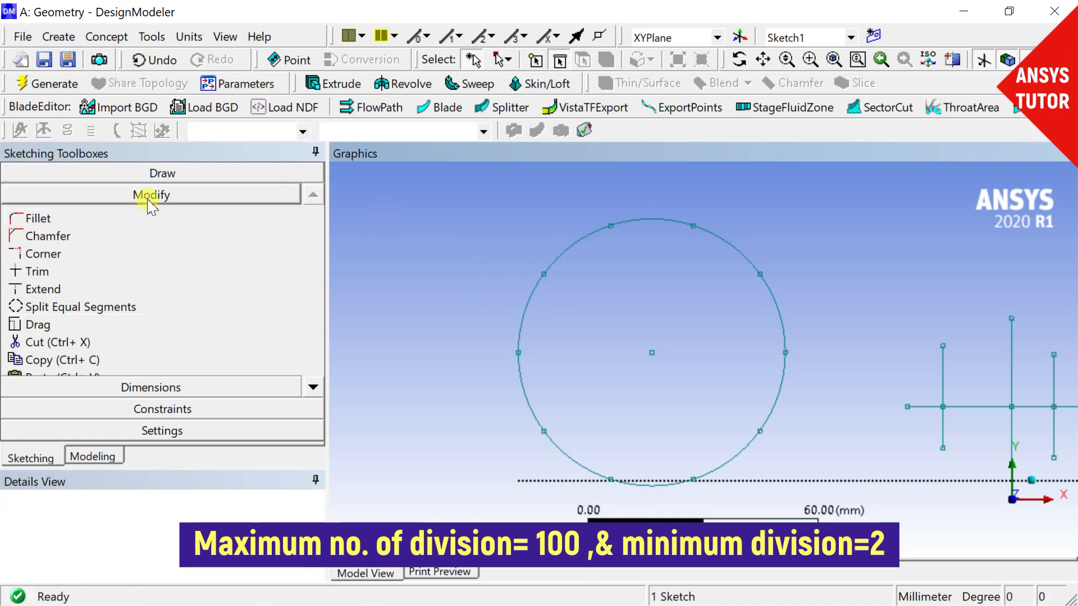
- Draw a larger circle concentric with the first circle
{"action": "left_click", "coordinate": [161, 172]}
{"action": "left_click", "coordinate": [114, 337]}
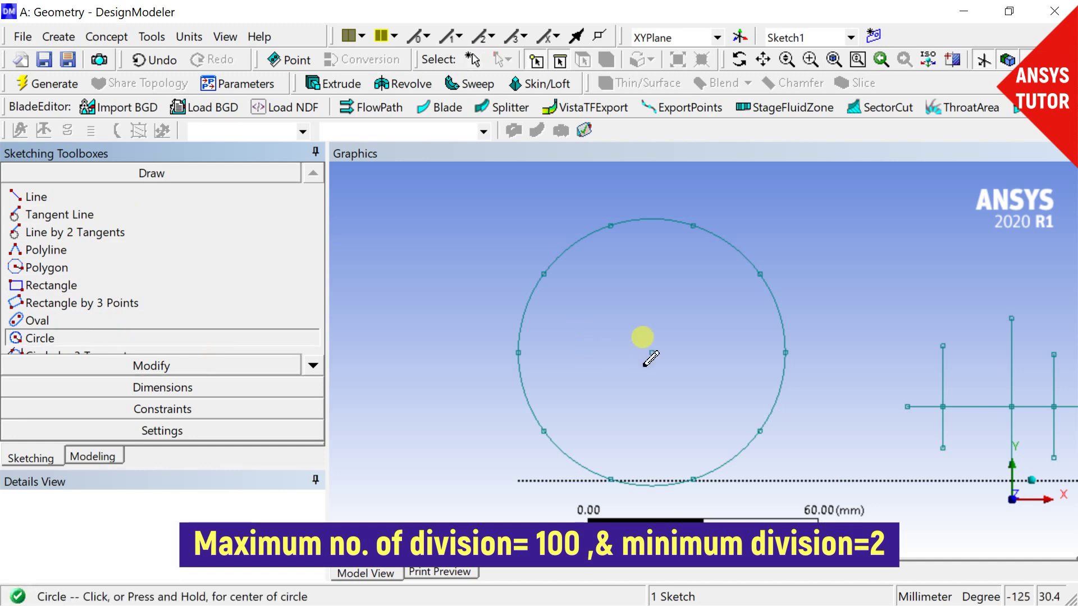
{"action": "left_click", "coordinate": [652, 359]}
{"action": "left_click", "coordinate": [495, 219]}
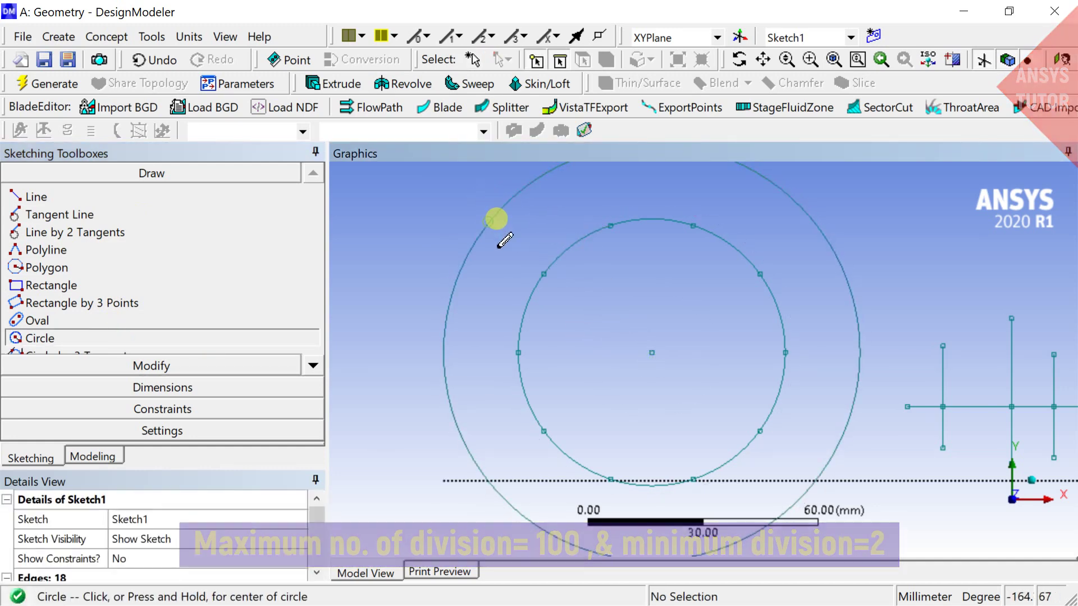
{"action": "scroll", "coordinate": [517, 289], "scroll_direction": "down", "scroll_amount": 2}
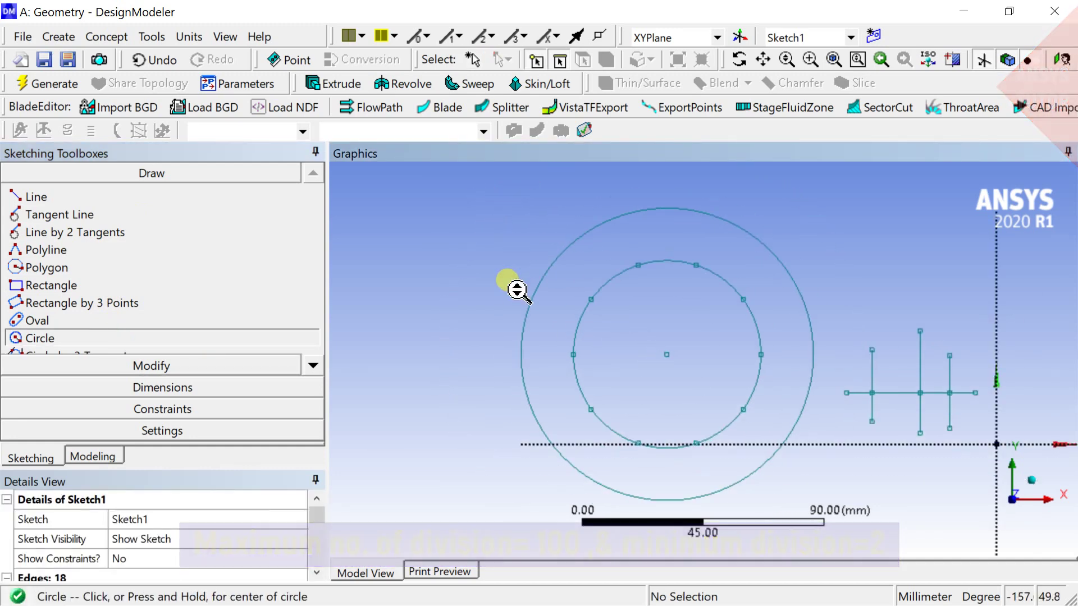
- Split the outer circle into 100 equal segments, making 117 edges
{"action": "left_click", "coordinate": [224, 368]}
{"action": "left_click", "coordinate": [190, 309]}
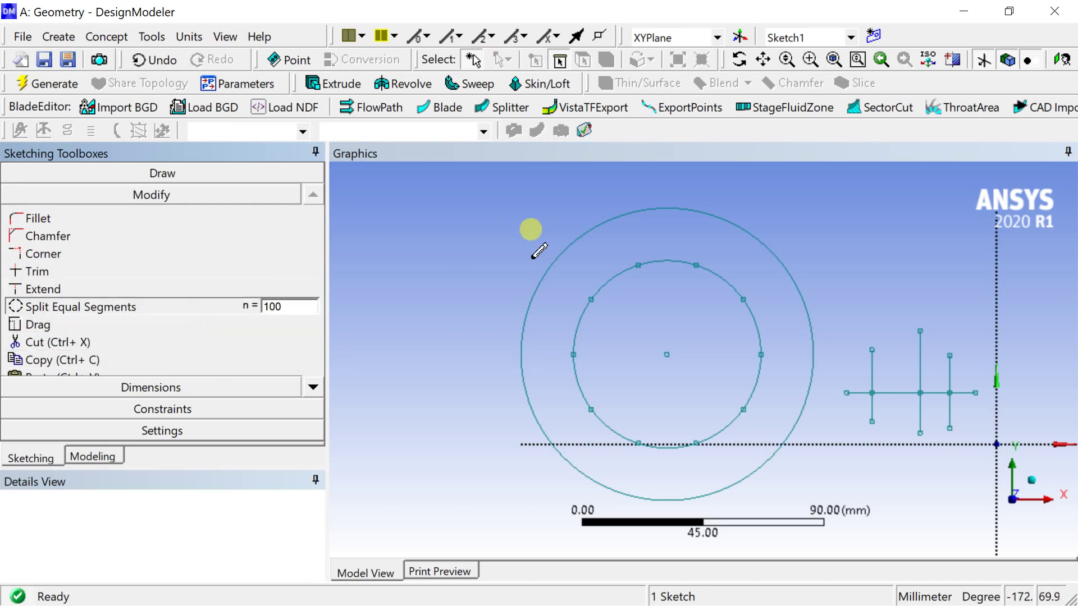
{"action": "left_click", "coordinate": [562, 252]}
{"action": "scroll", "coordinate": [564, 247], "scroll_direction": "up", "scroll_amount": 2}
{"action": "scroll", "coordinate": [564, 247], "scroll_direction": "up", "scroll_amount": 1}
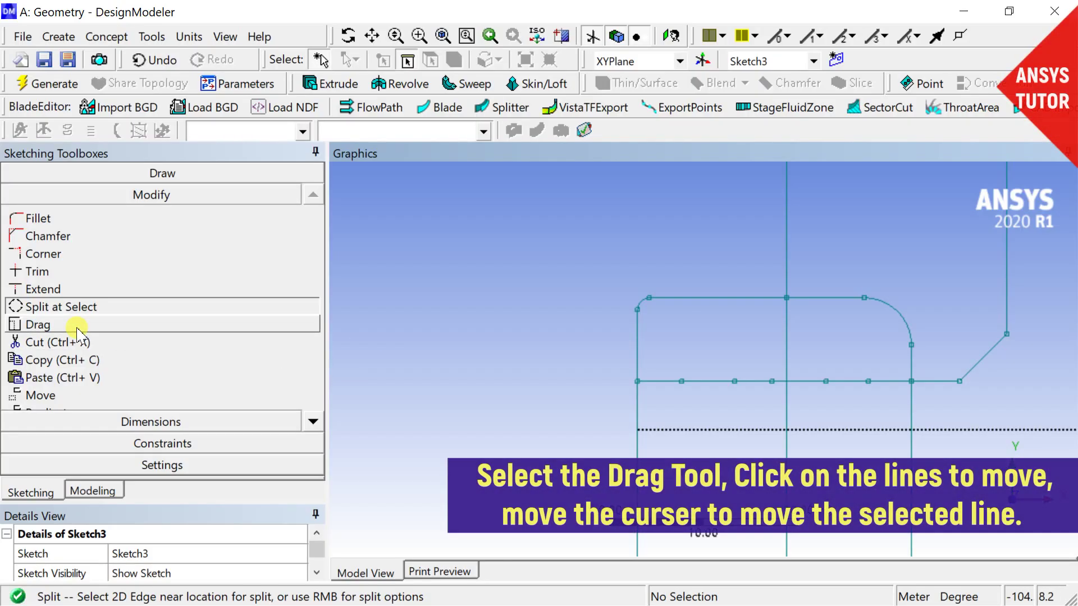
- Drag the filleted left edge of Sketch3 to a new position on the left
{"action": "left_click", "coordinate": [77, 330]}
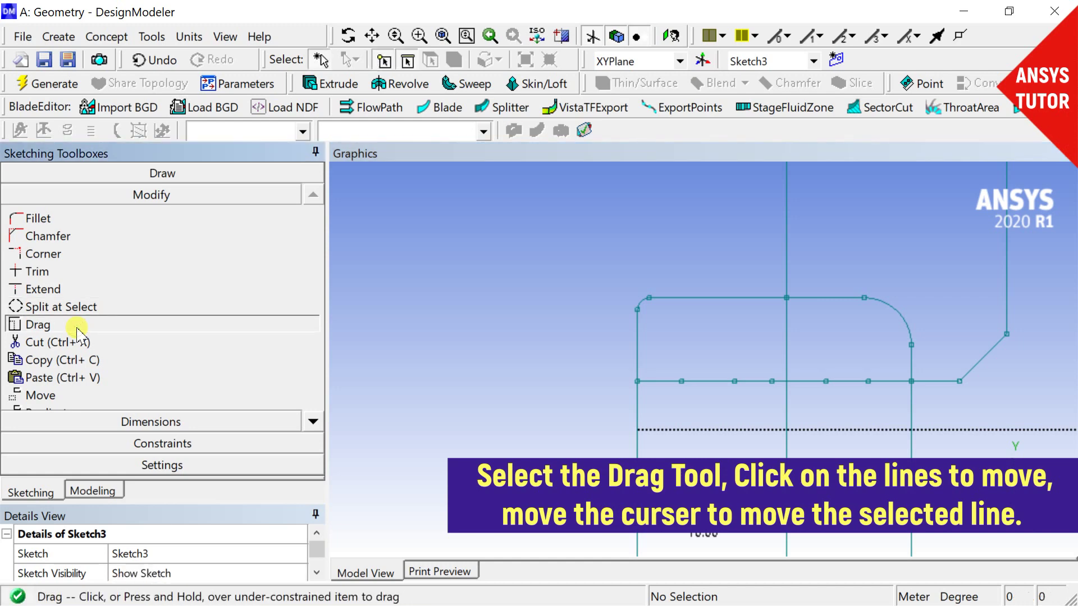
{"action": "mouse_move", "coordinate": [638, 353]}
{"action": "left_mouse_down"}
{"action": "mouse_move", "coordinate": [543, 354]}
{"action": "mouse_move", "coordinate": [563, 364]}
{"action": "left_mouse_up"}
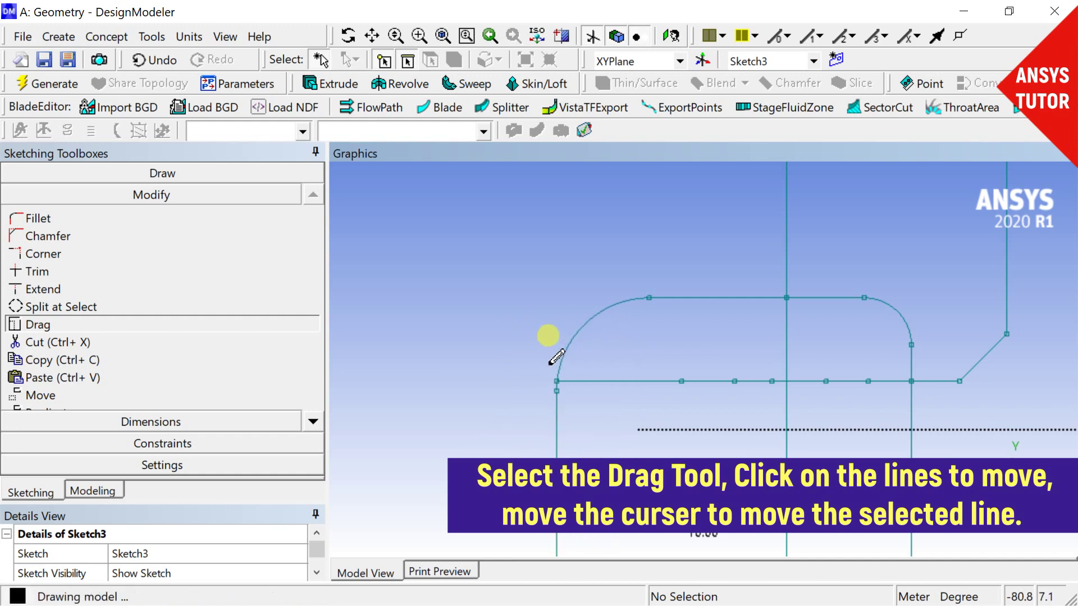
{"action": "mouse_move", "coordinate": [561, 363]}
{"action": "left_mouse_down"}
{"action": "mouse_move", "coordinate": [457, 352]}
{"action": "mouse_move", "coordinate": [610, 365]}
{"action": "left_mouse_up"}
{"action": "scroll", "coordinate": [561, 342], "scroll_direction": "down", "scroll_amount": 3}
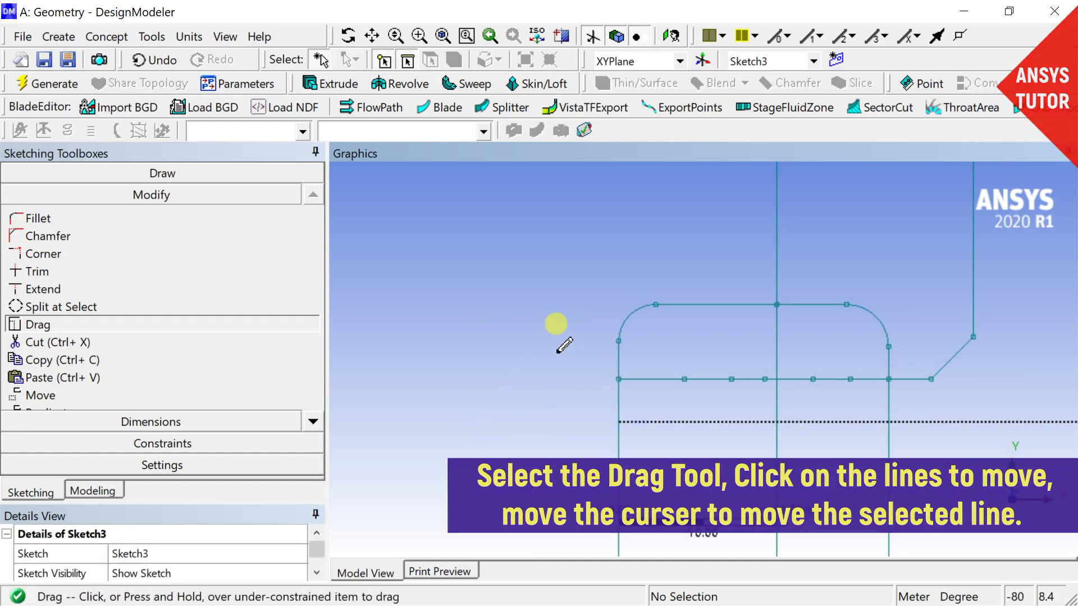
- Drag Sketch3's vertical and horizontal edges to new positions
{"action": "mouse_move", "coordinate": [747, 258]}
{"action": "left_mouse_down"}
{"action": "mouse_move", "coordinate": [691, 283]}
{"action": "mouse_move", "coordinate": [774, 279]}
{"action": "mouse_move", "coordinate": [723, 279]}
{"action": "mouse_move", "coordinate": [752, 288]}
{"action": "mouse_move", "coordinate": [734, 289]}
{"action": "left_mouse_up"}
{"action": "mouse_move", "coordinate": [702, 372]}
{"action": "left_mouse_down"}
{"action": "mouse_move", "coordinate": [708, 444]}
{"action": "mouse_move", "coordinate": [721, 368]}
{"action": "left_mouse_up"}
{"action": "left_click_drag", "start_coordinate": [877, 296], "coordinate": [874, 296]}
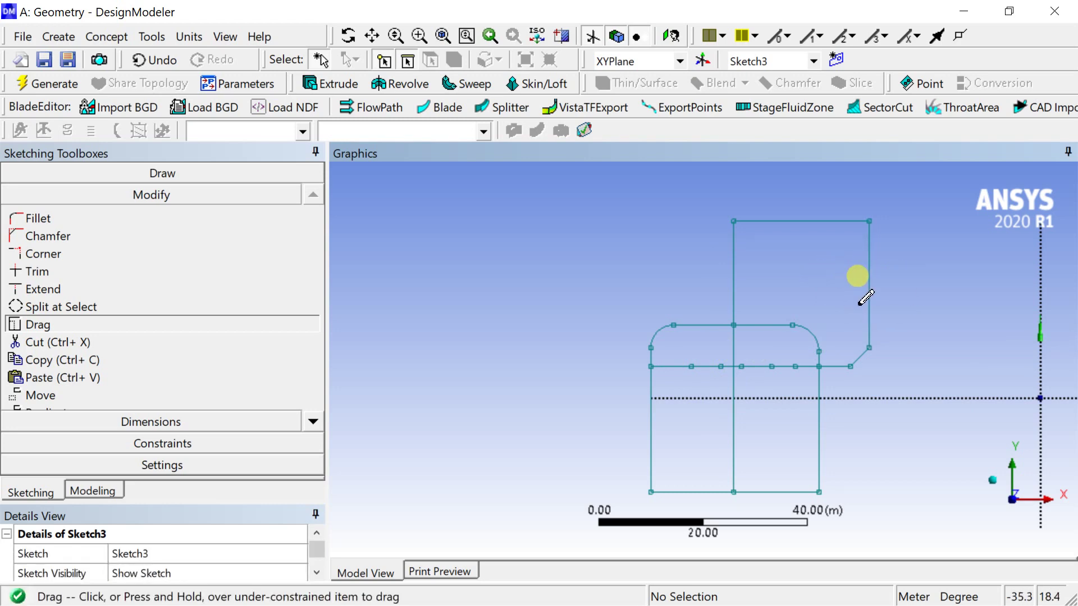
{"action": "scroll", "coordinate": [866, 298], "scroll_direction": "up", "scroll_amount": 1}
{"action": "left_click_drag", "start_coordinate": [812, 367], "coordinate": [821, 366]}
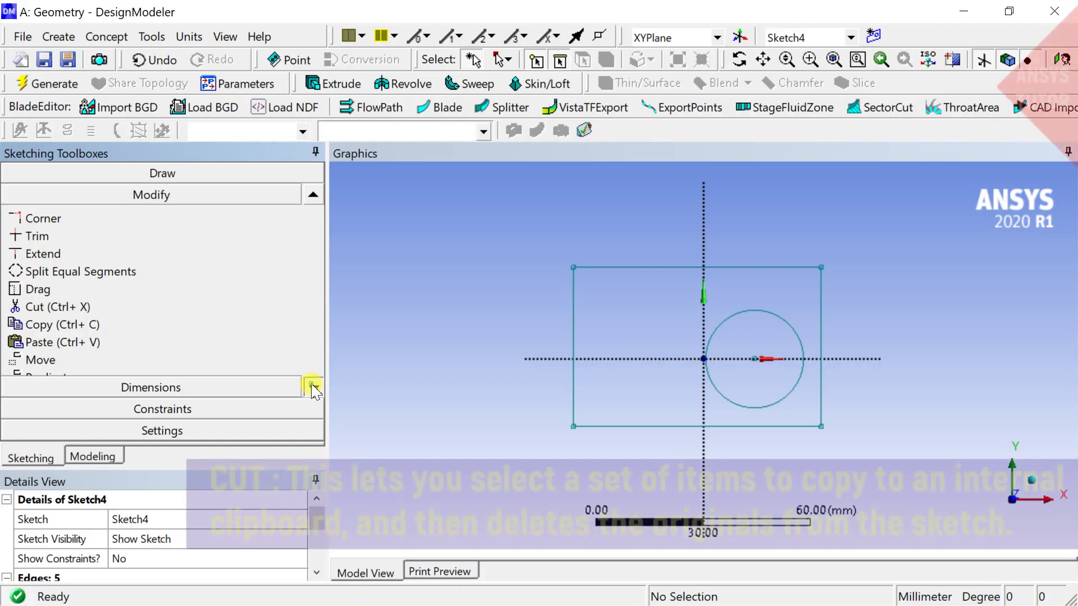
{"action": "left_click", "coordinate": [313, 388]}
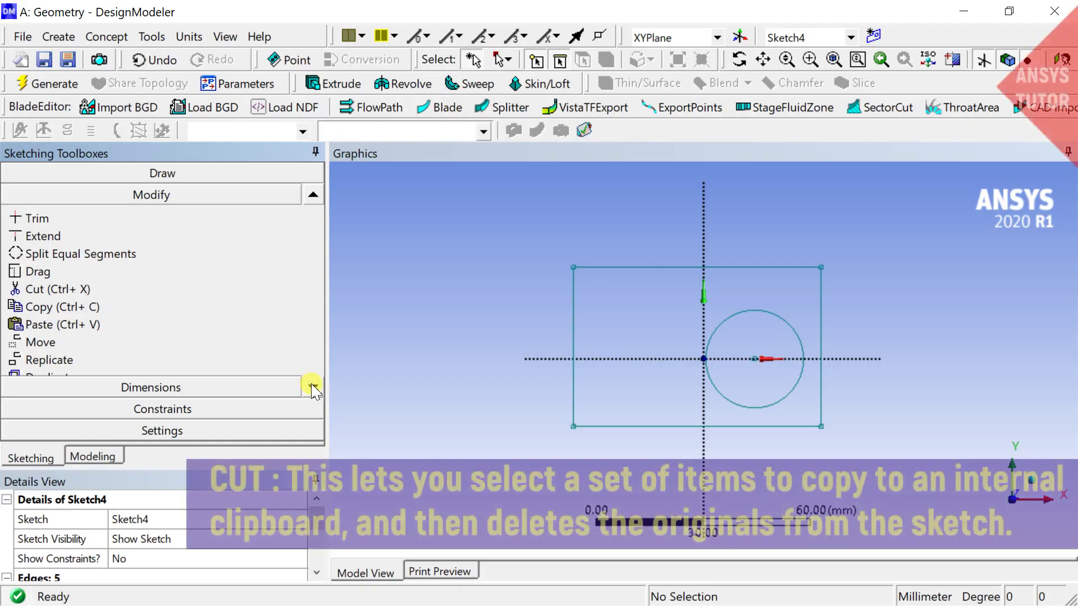
- Cut the rectangle's left edge from Sketch4, using its lower end as paste handle
{"action": "left_click", "coordinate": [572, 320]}
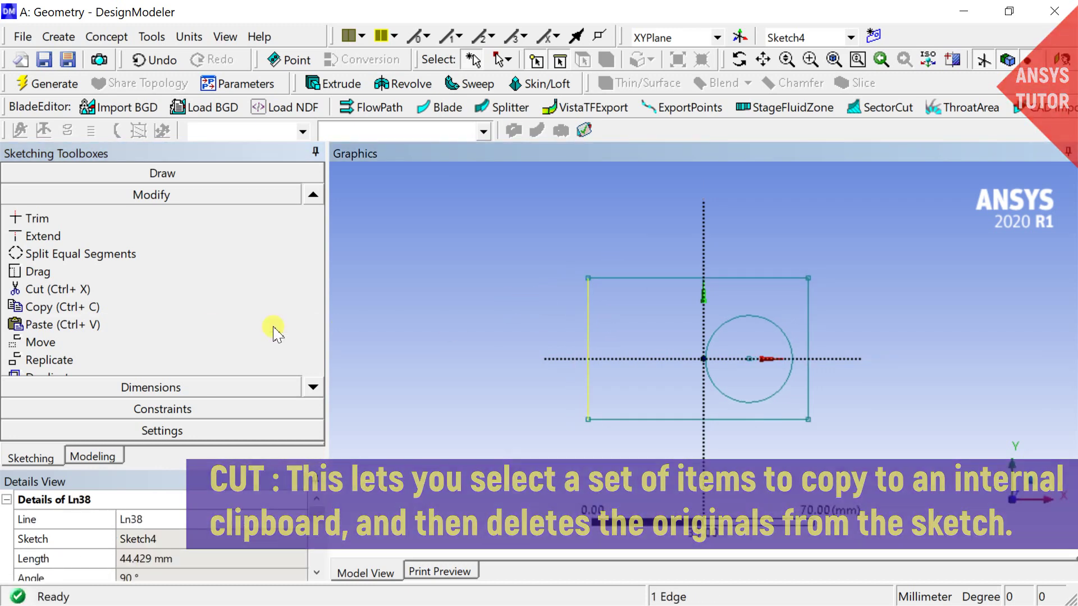
{"action": "left_click", "coordinate": [78, 297]}
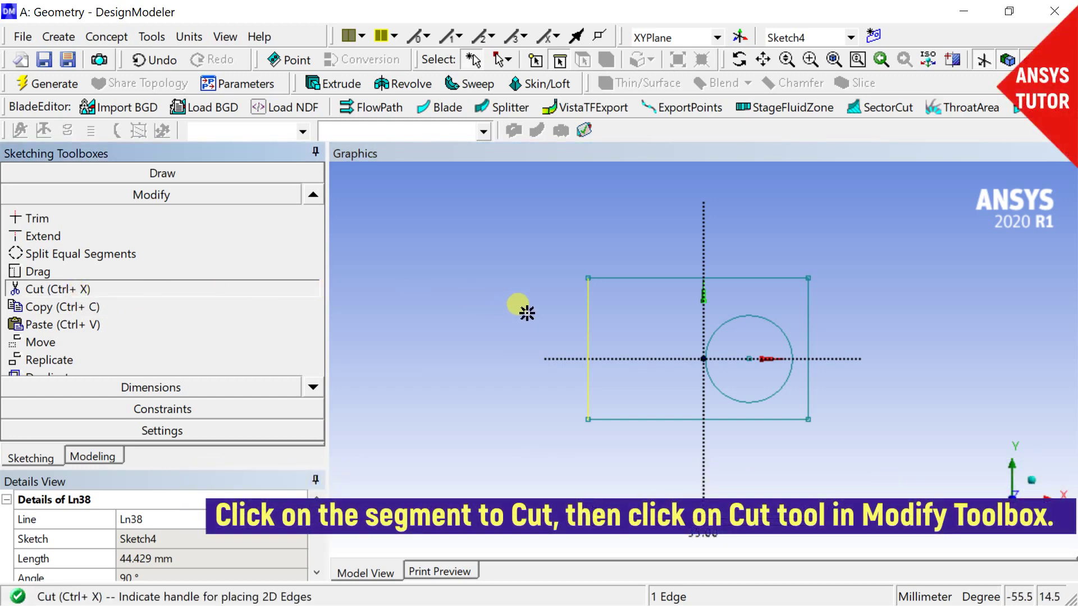
{"action": "left_click", "coordinate": [585, 419]}
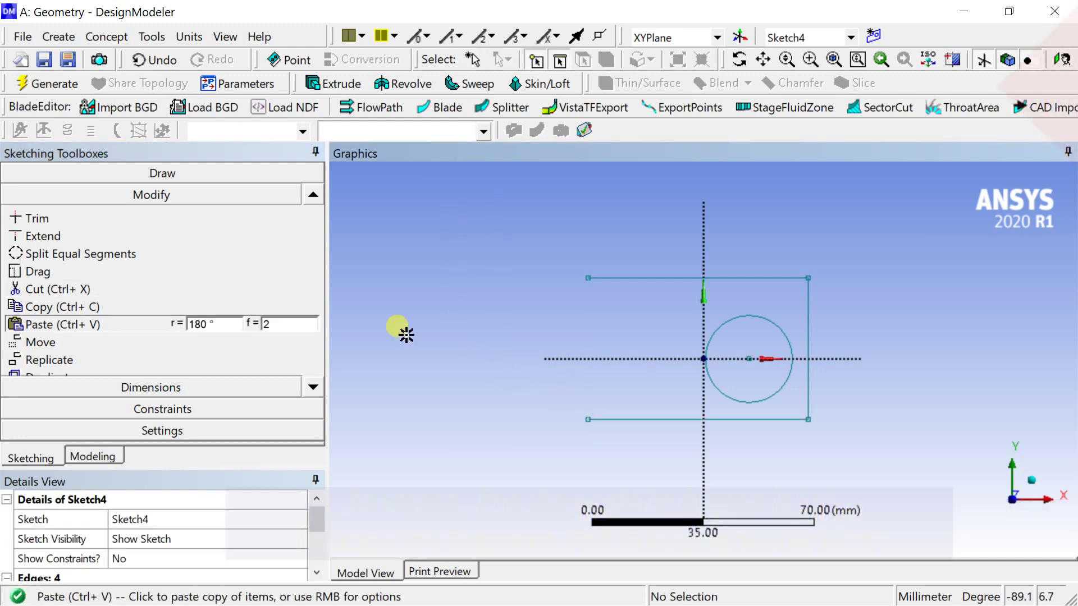
- Paste the cut edge rotated 45° at scale 1 onto the rectangle's lower-left corner
{"action": "double_click", "coordinate": [231, 326]}
{"action": "type", "text": "45"}
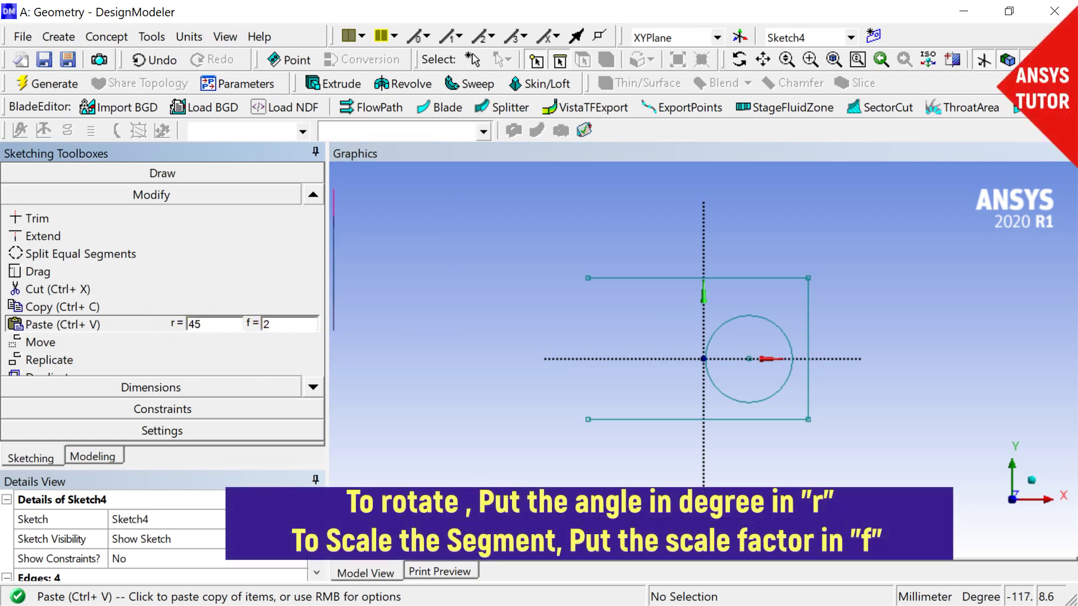
{"action": "left_click", "coordinate": [251, 325]}
{"action": "type", "text": "1"}
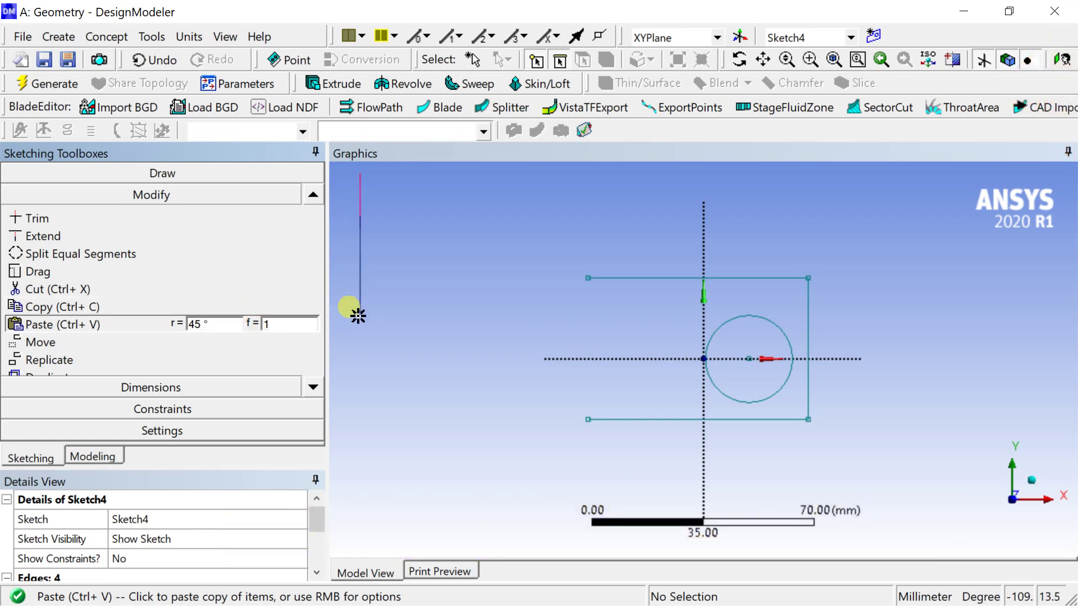
{"action": "scroll", "coordinate": [415, 328], "scroll_direction": "down", "scroll_amount": 2}
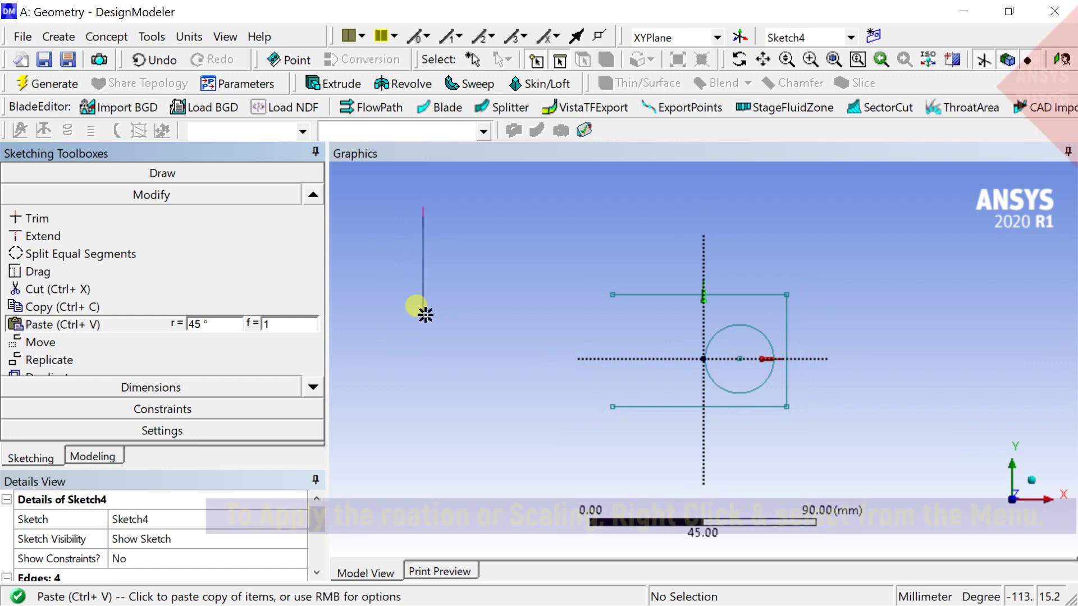
{"action": "right_click", "coordinate": [455, 309]}
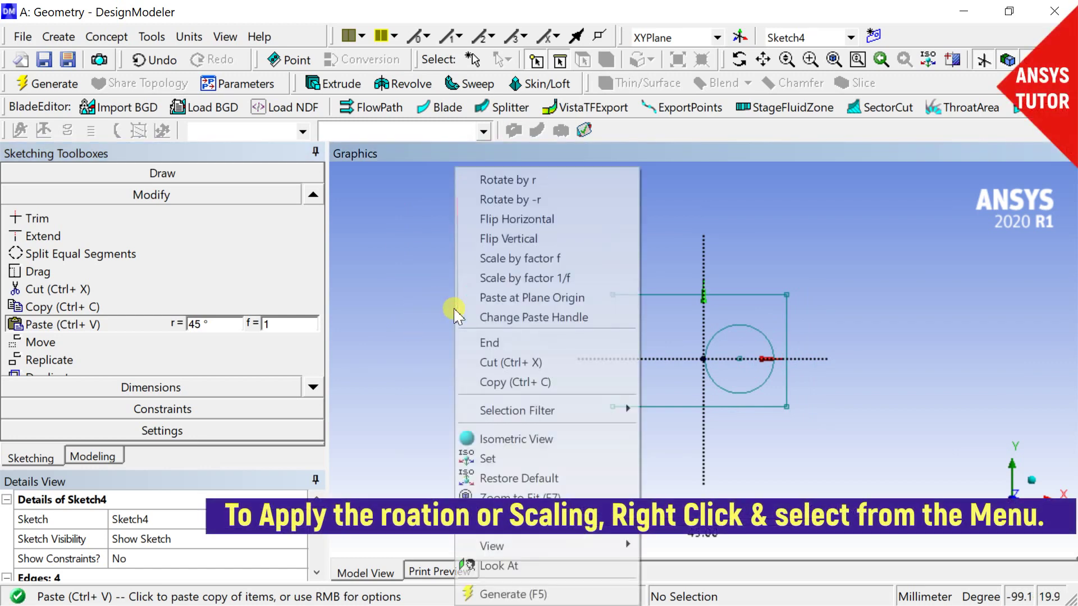
{"action": "left_click", "coordinate": [542, 185]}
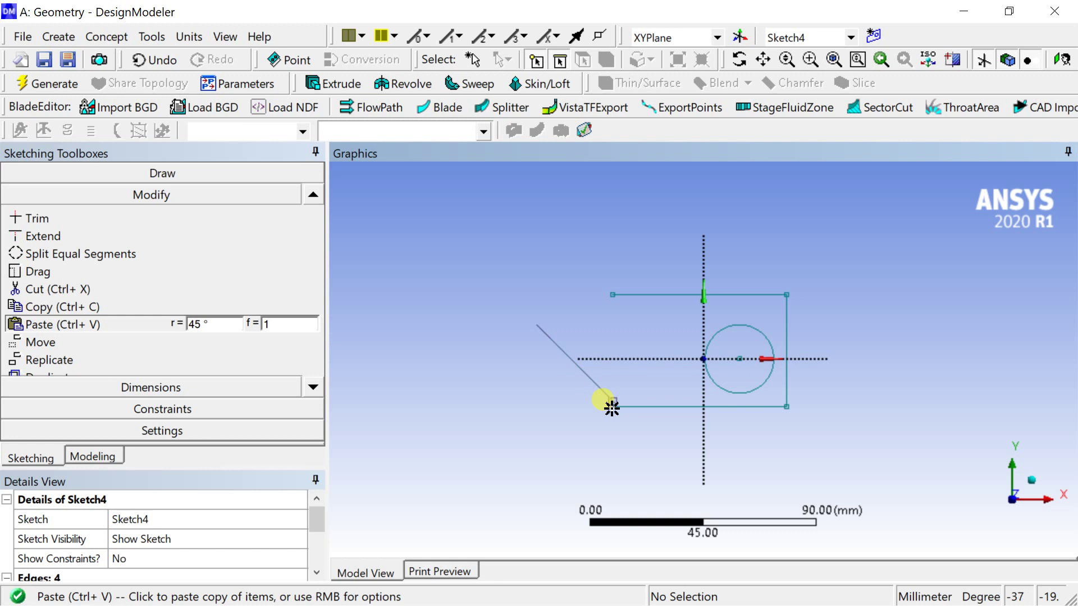
{"action": "left_click", "coordinate": [612, 405]}
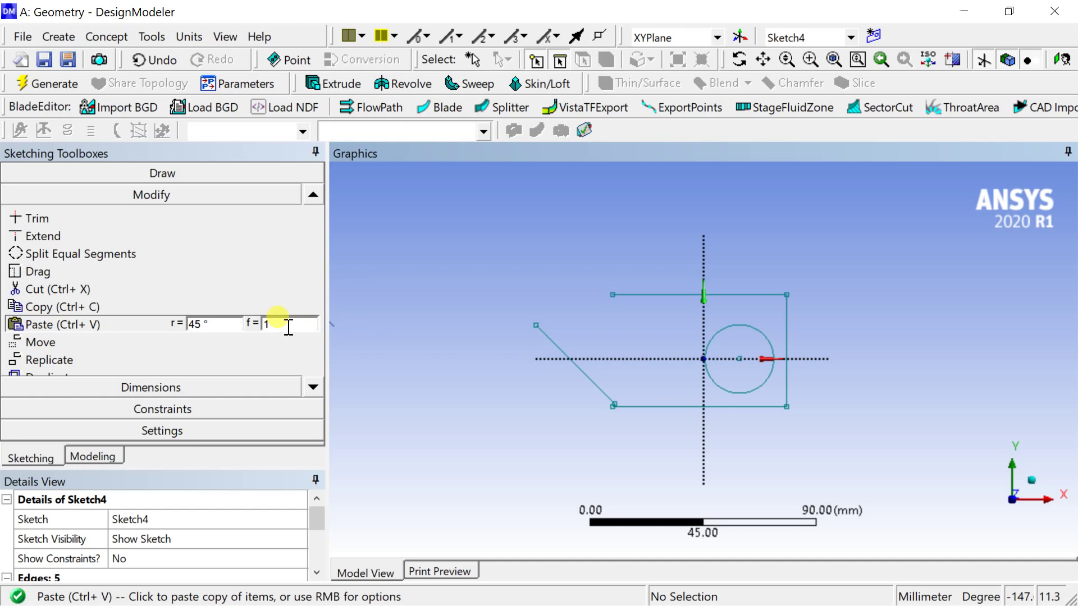
- Paste two copies scaled by factor 2 at the rectangle's top-left and bottom-left corners
{"action": "double_click", "coordinate": [264, 325]}
{"action": "type", "text": "2"}
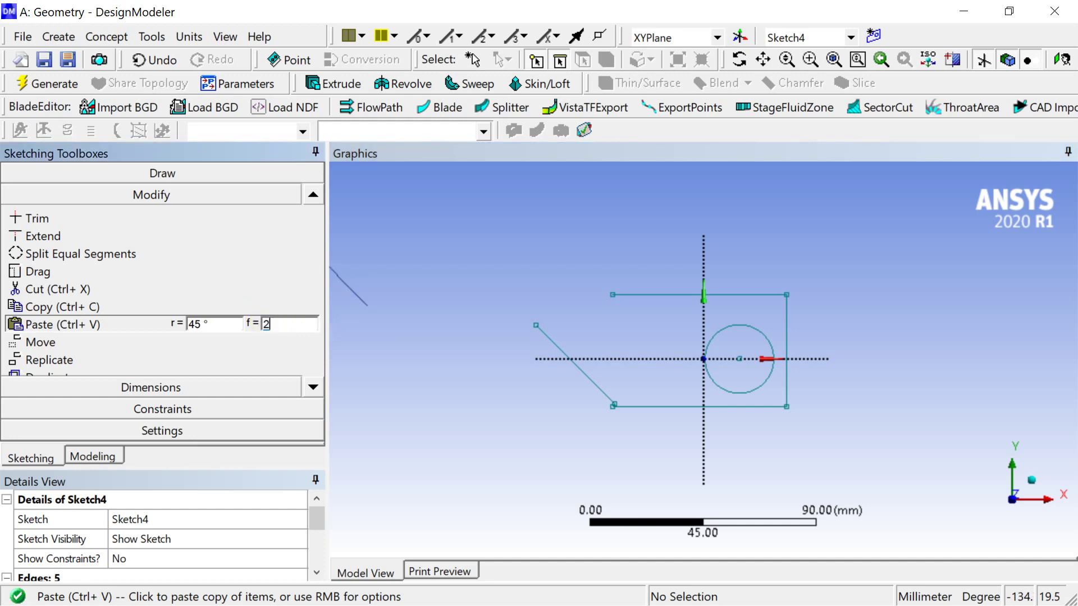
{"action": "right_click", "coordinate": [446, 340]}
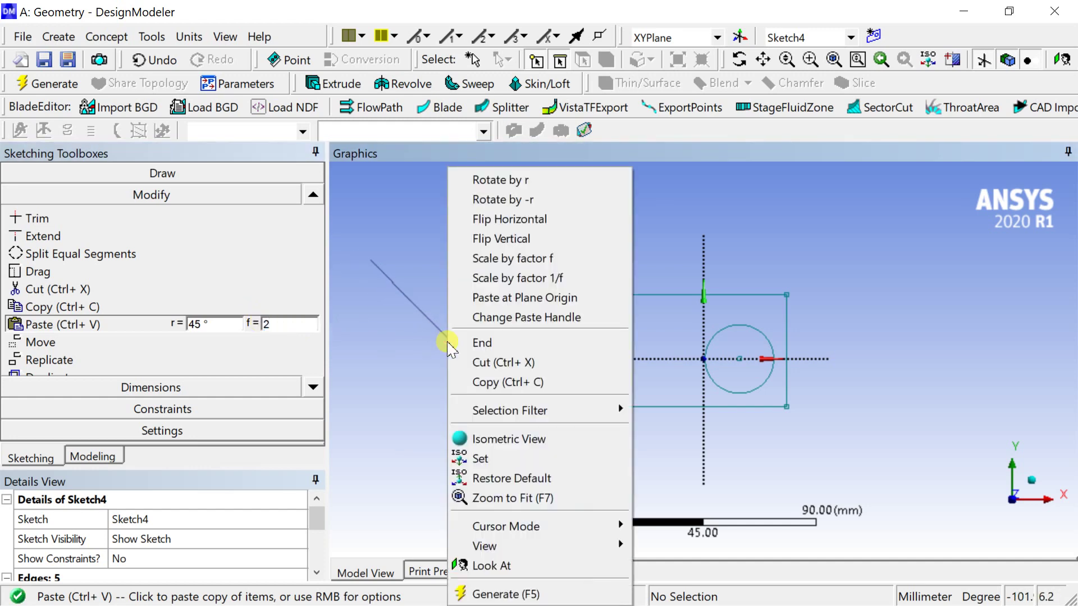
{"action": "left_click", "coordinate": [531, 260]}
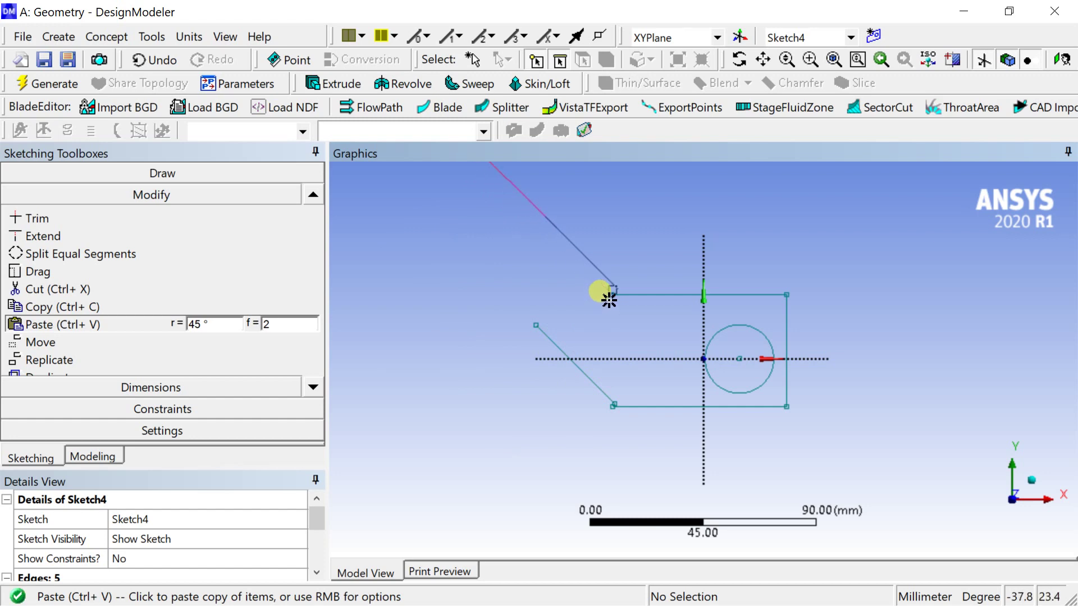
{"action": "left_click", "coordinate": [579, 323]}
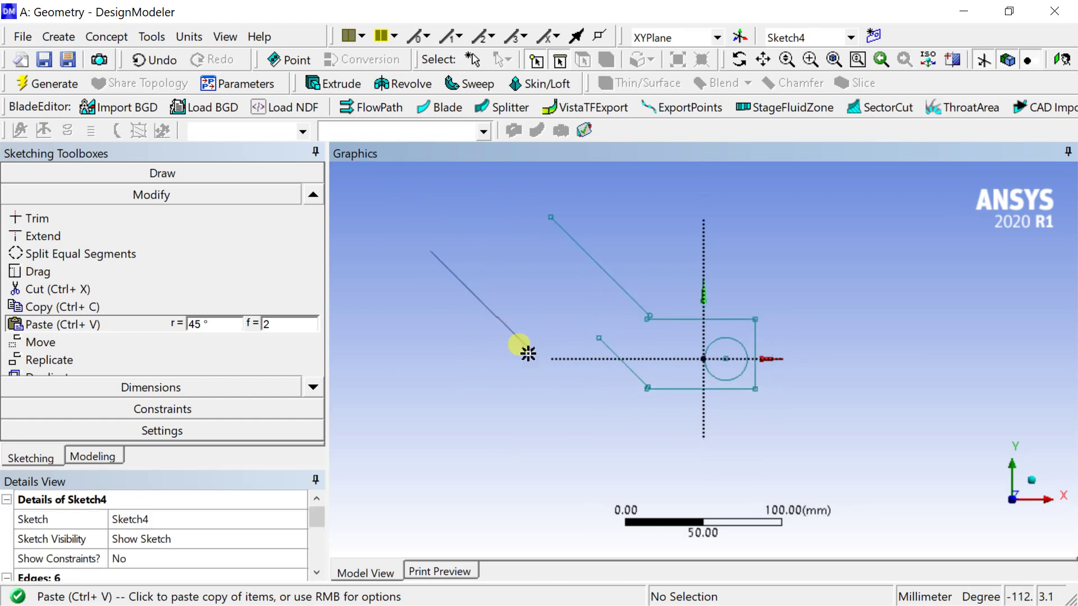
{"action": "scroll", "coordinate": [526, 364], "scroll_direction": "up", "scroll_amount": 5}
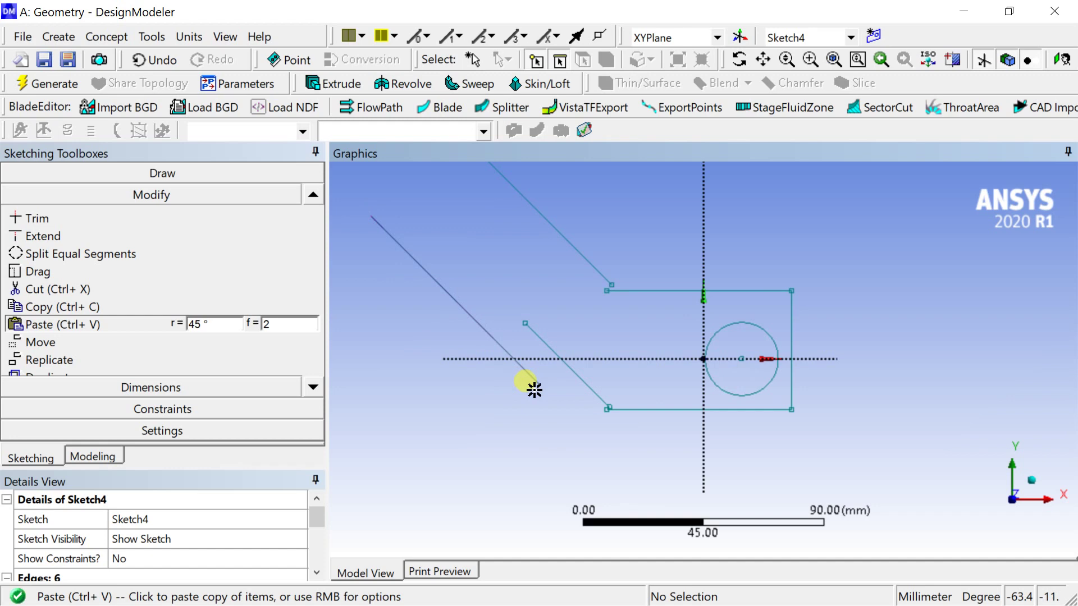
{"action": "scroll", "coordinate": [542, 381], "scroll_direction": "down", "scroll_amount": 1}
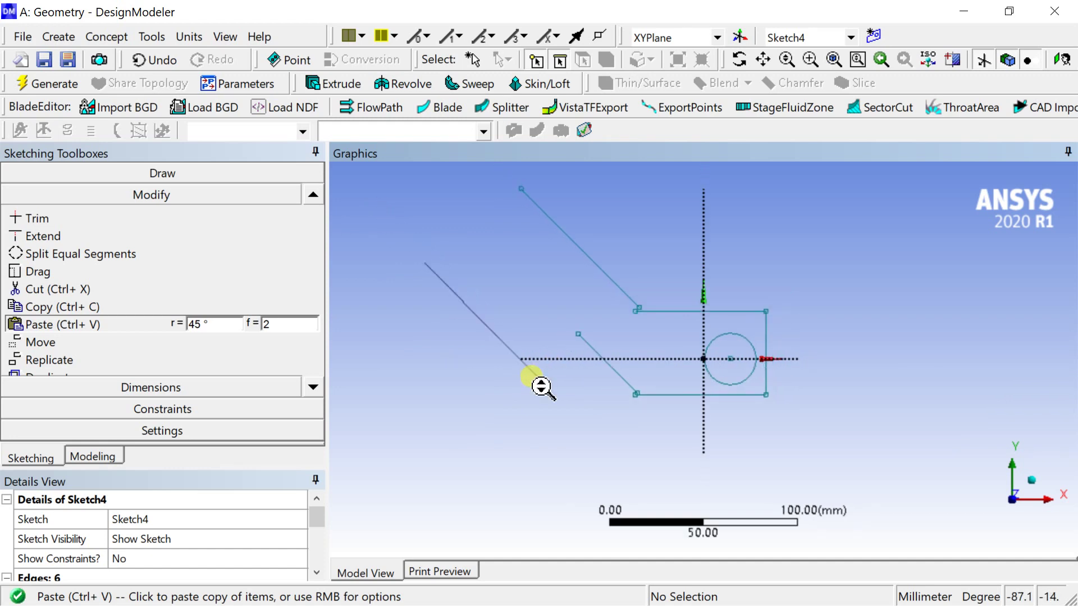
{"action": "left_click", "coordinate": [581, 333]}
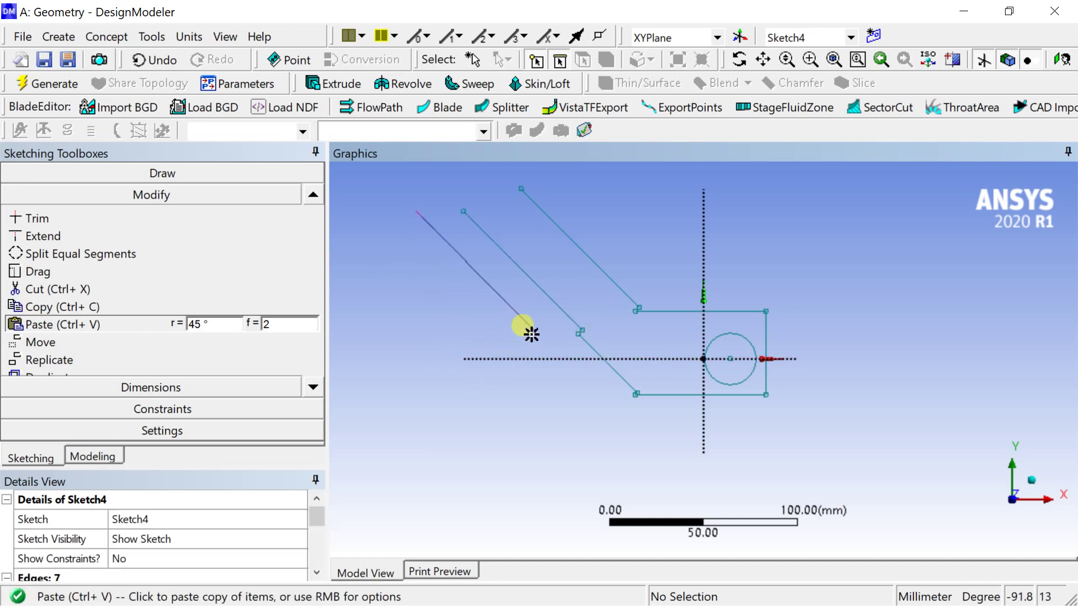
{"action": "scroll", "coordinate": [528, 332], "scroll_direction": "down", "scroll_amount": 1}
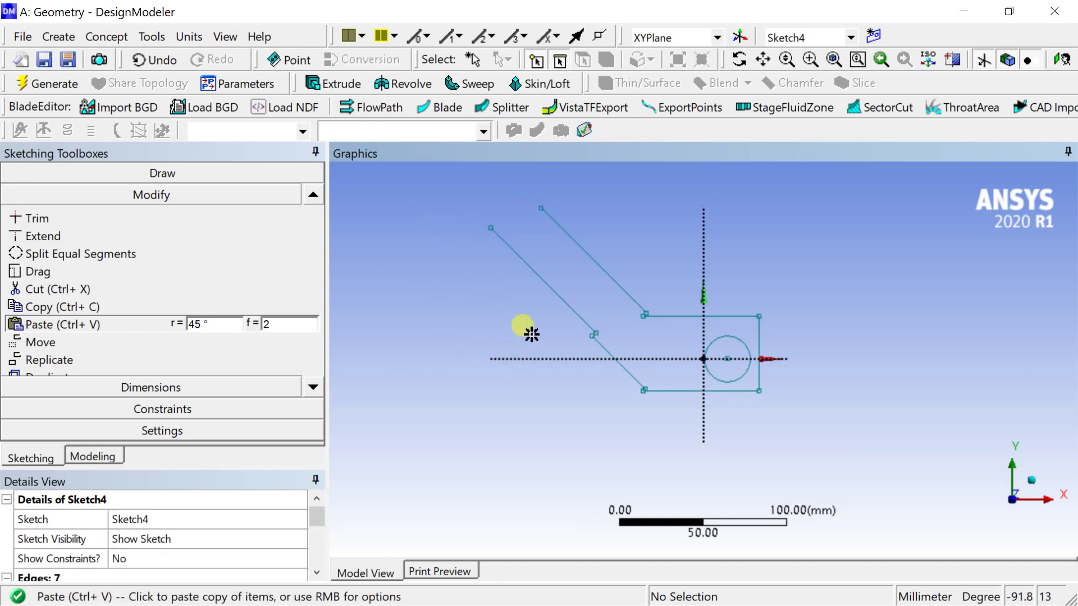
{"action": "right_click", "coordinate": [486, 318]}
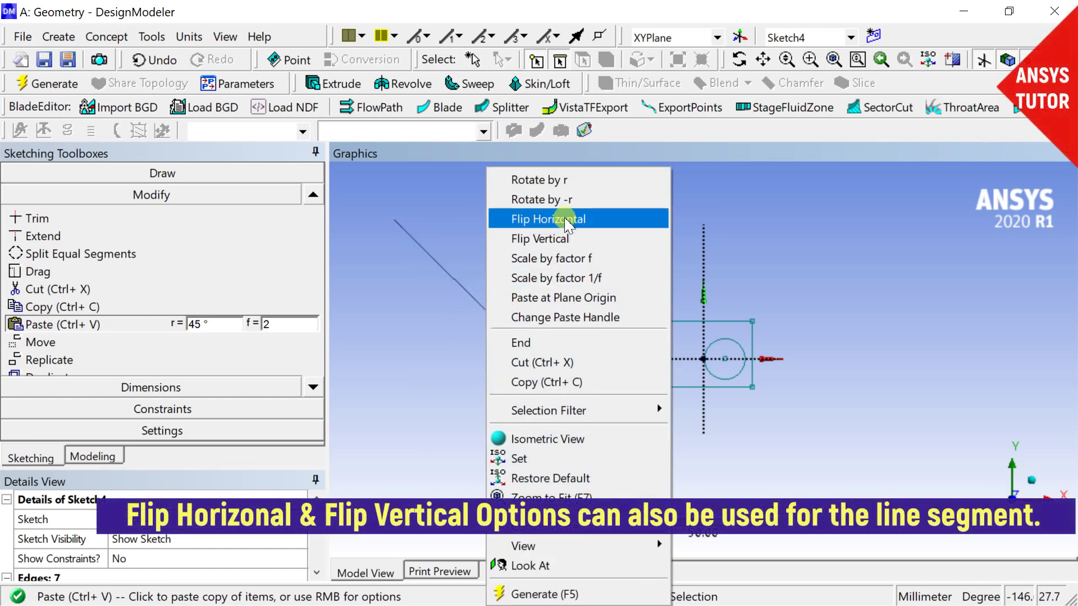
- Paste a horizontally flipped copy, a vertically flipped copy, and one at the plane origin
{"action": "left_click", "coordinate": [561, 217]}
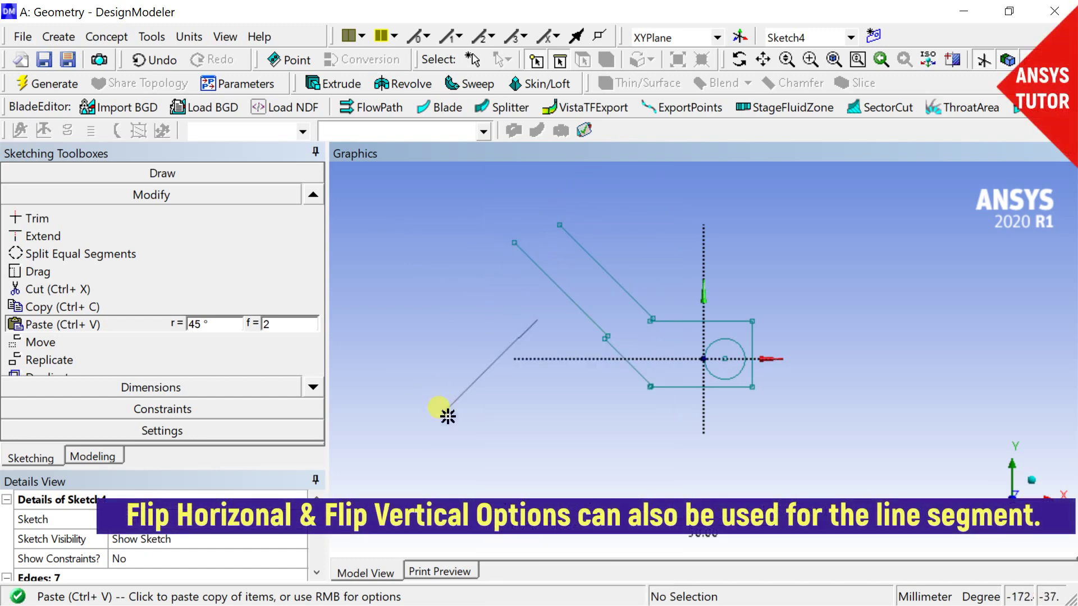
{"action": "left_click", "coordinate": [607, 338]}
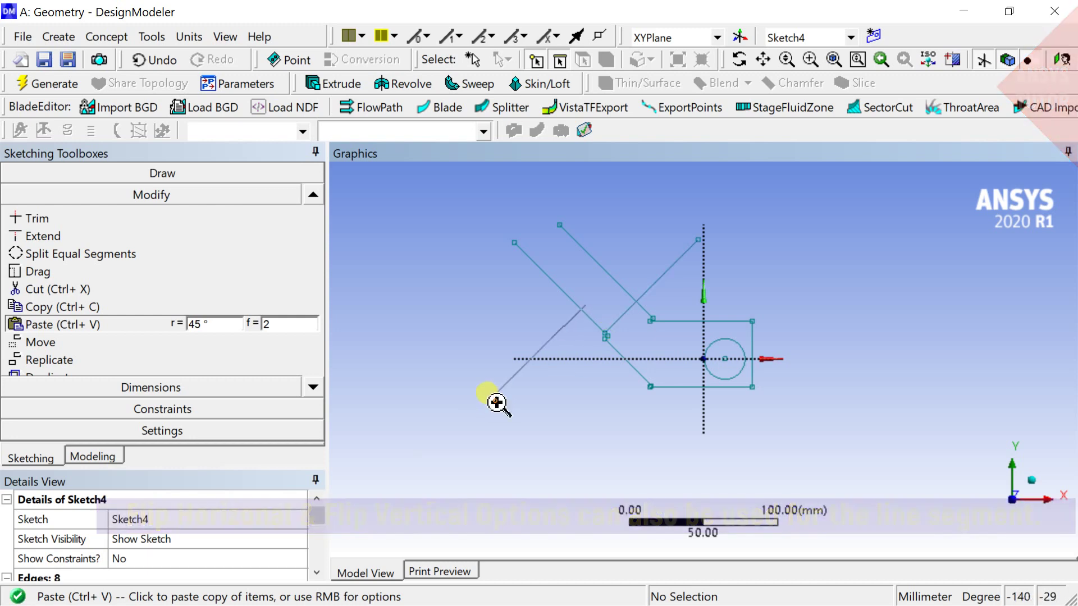
{"action": "right_click", "coordinate": [497, 402]}
{"action": "left_click", "coordinate": [571, 240]}
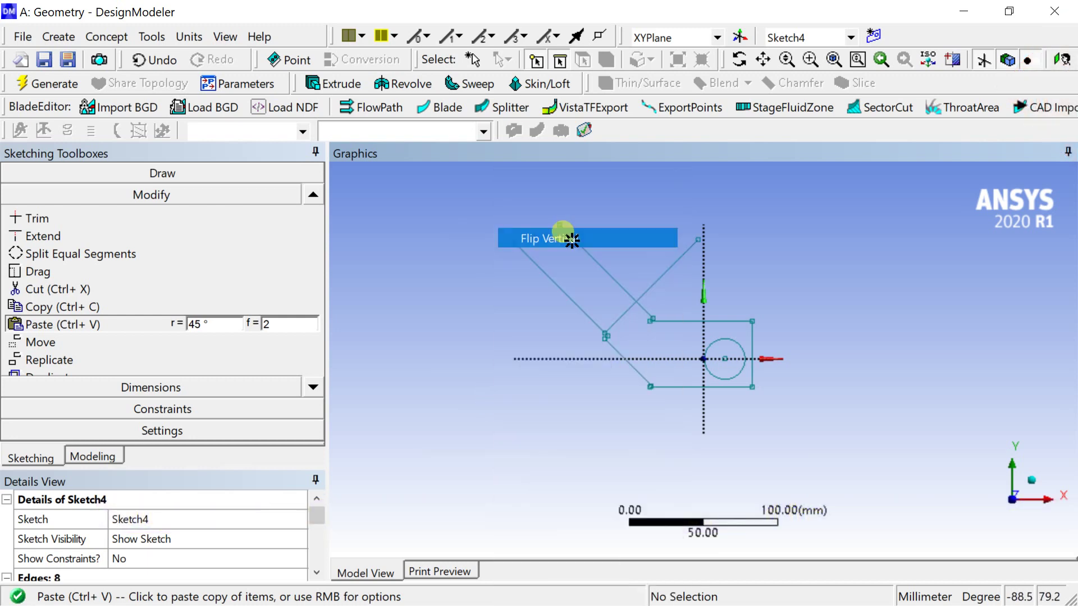
{"action": "left_click", "coordinate": [478, 330]}
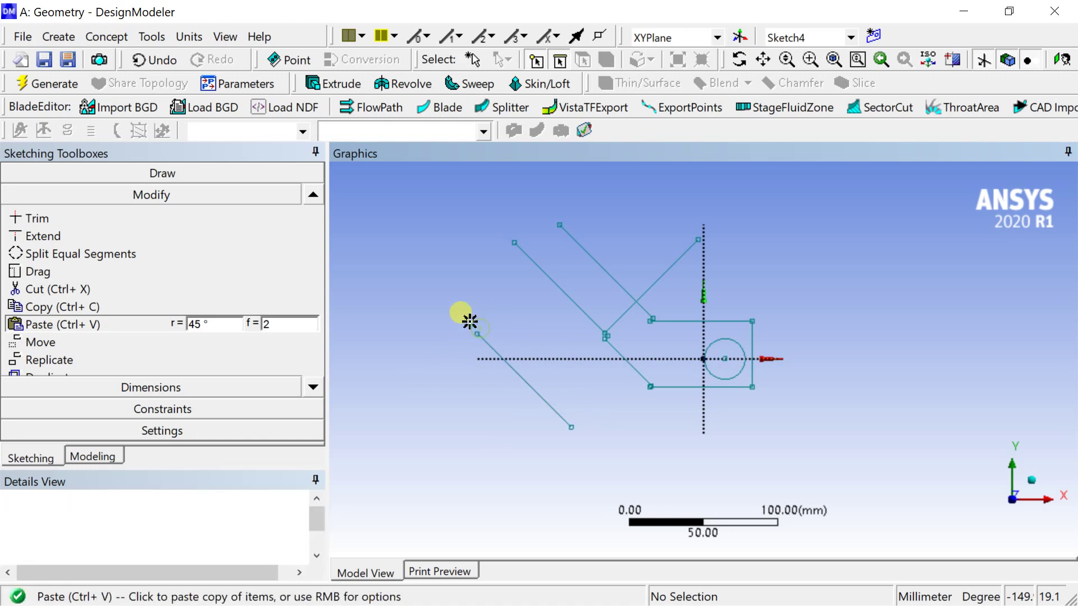
{"action": "right_click", "coordinate": [516, 306]}
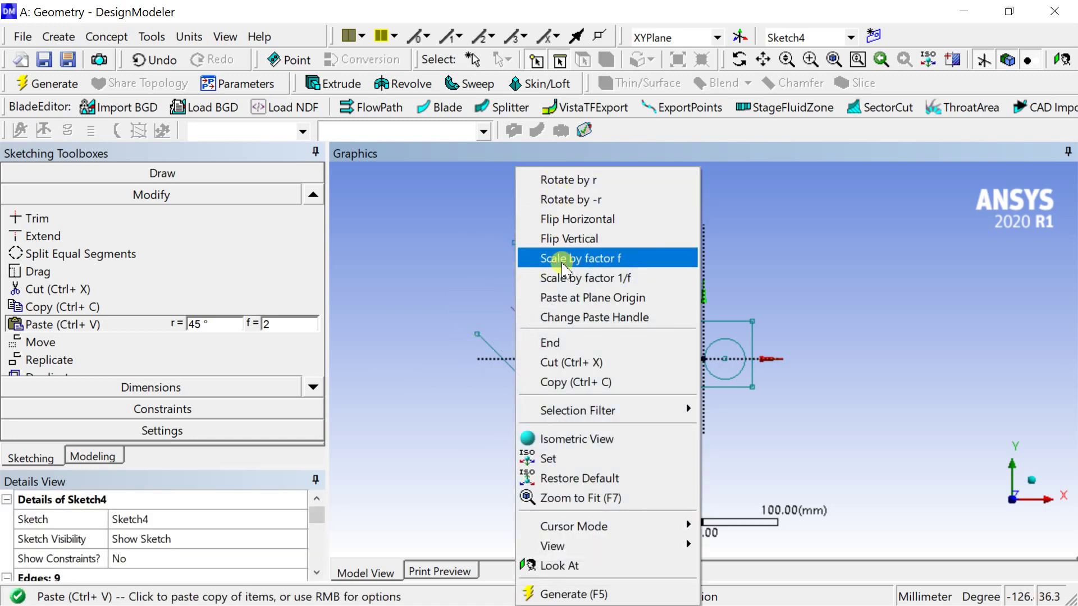
{"action": "left_click", "coordinate": [600, 300]}
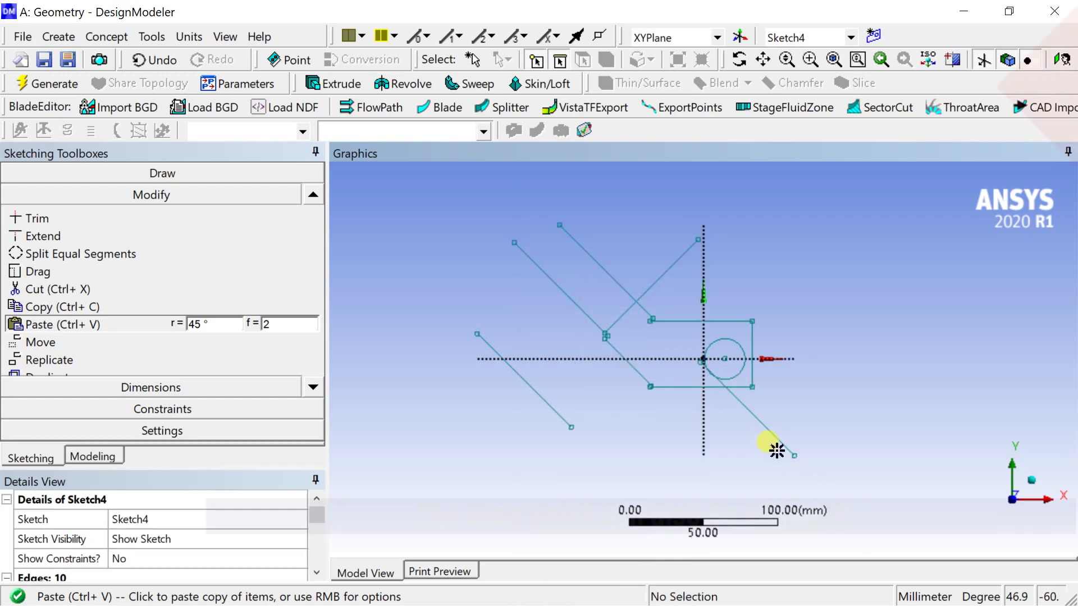
- Paste another line copy into Sketch4 using a new paste handle on the line
{"action": "right_click", "coordinate": [818, 301]}
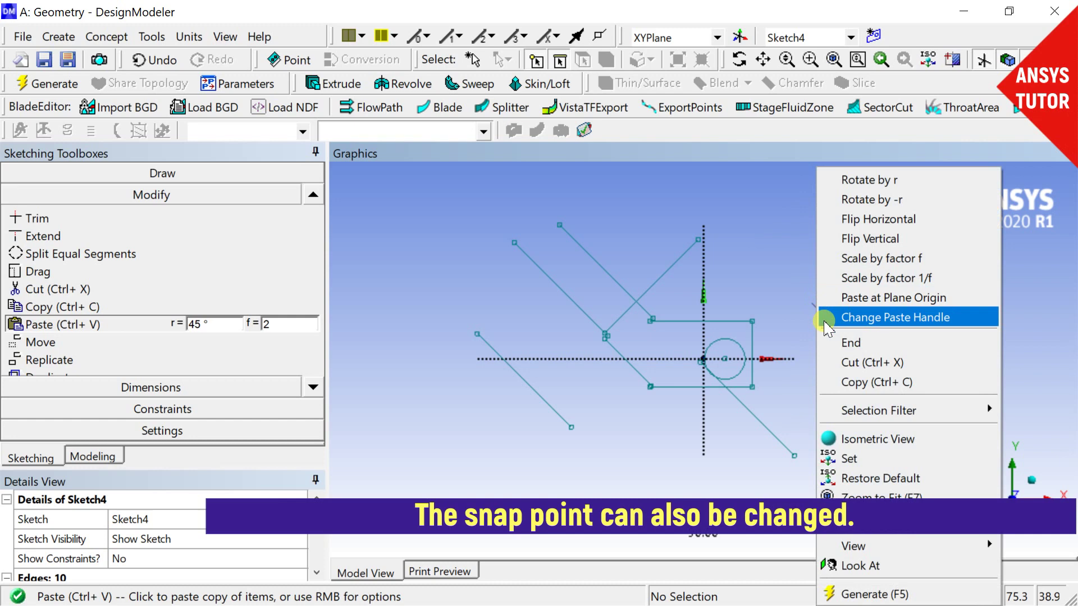
{"action": "left_click", "coordinate": [842, 318]}
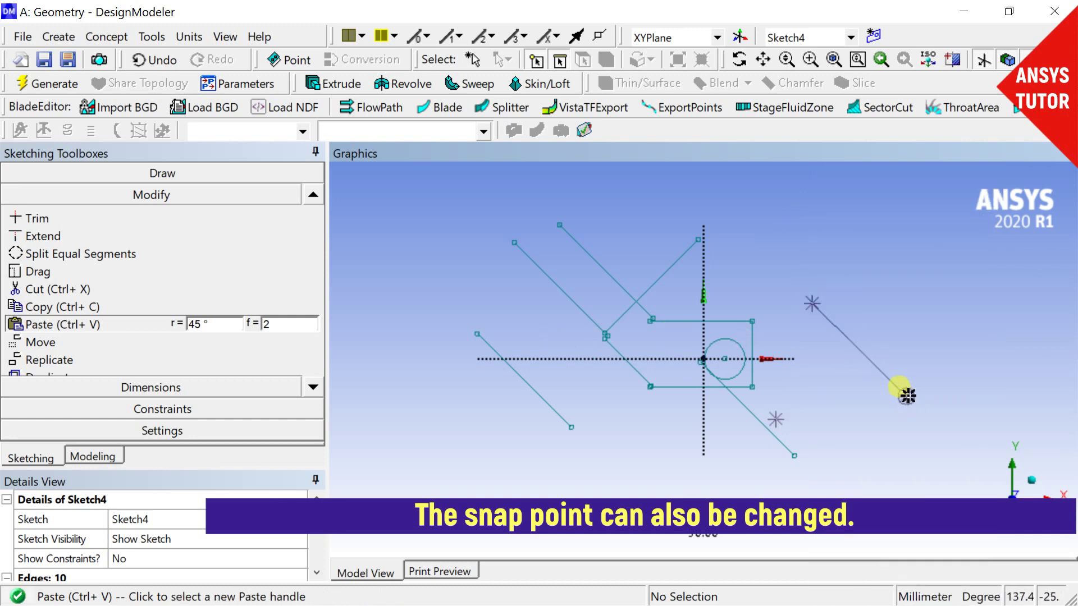
{"action": "left_click", "coordinate": [814, 303]}
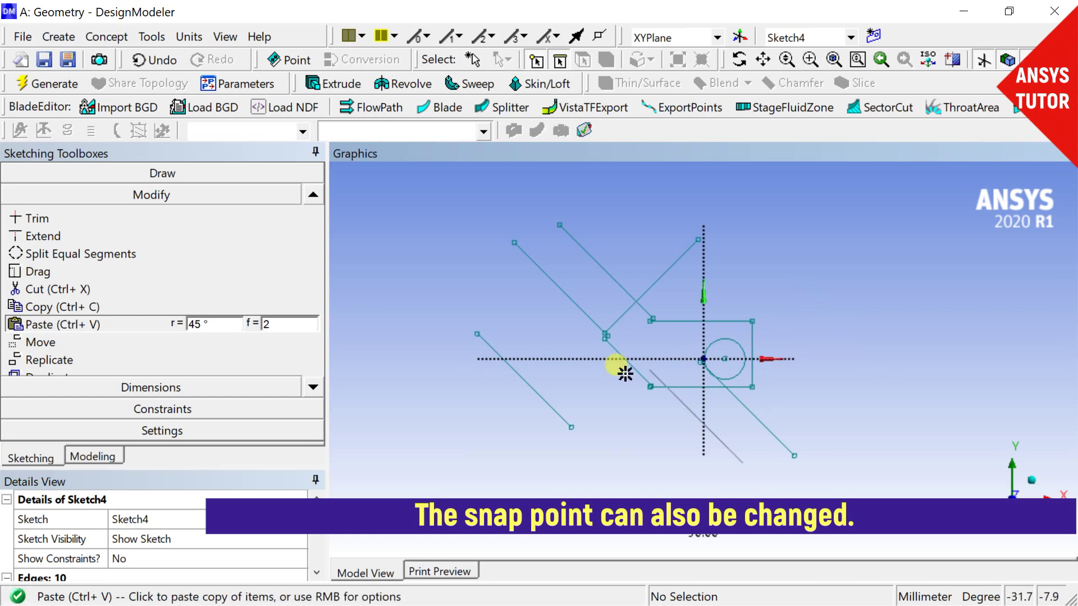
{"action": "left_click", "coordinate": [571, 427]}
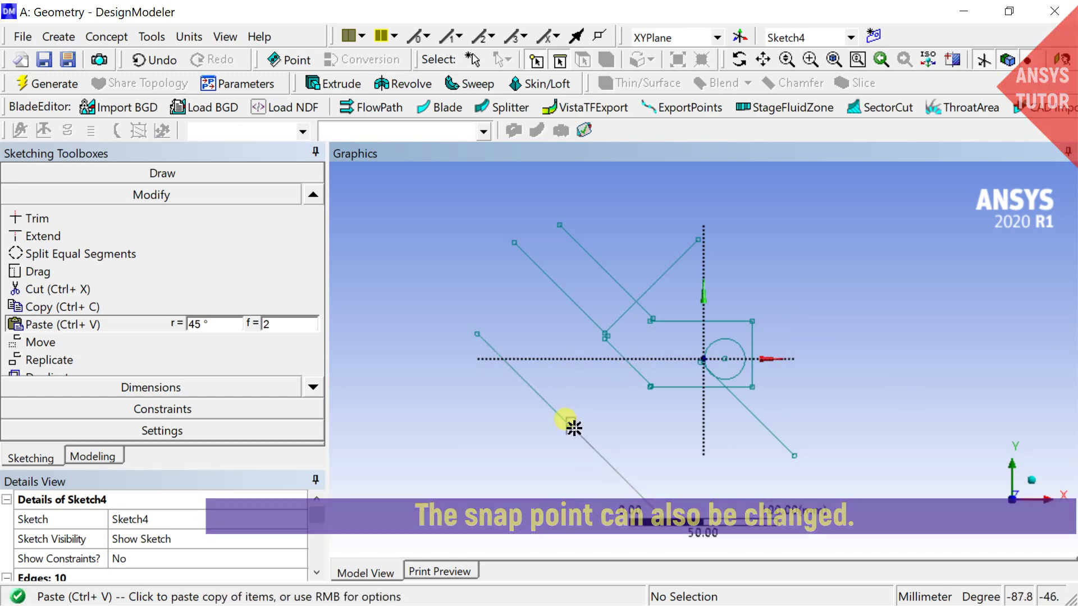
- End pasting, leaving Sketch4 with 11 edges
{"action": "scroll", "coordinate": [620, 448], "scroll_direction": "up", "scroll_amount": 2}
{"action": "scroll", "coordinate": [511, 465], "scroll_direction": "up", "scroll_amount": 2}
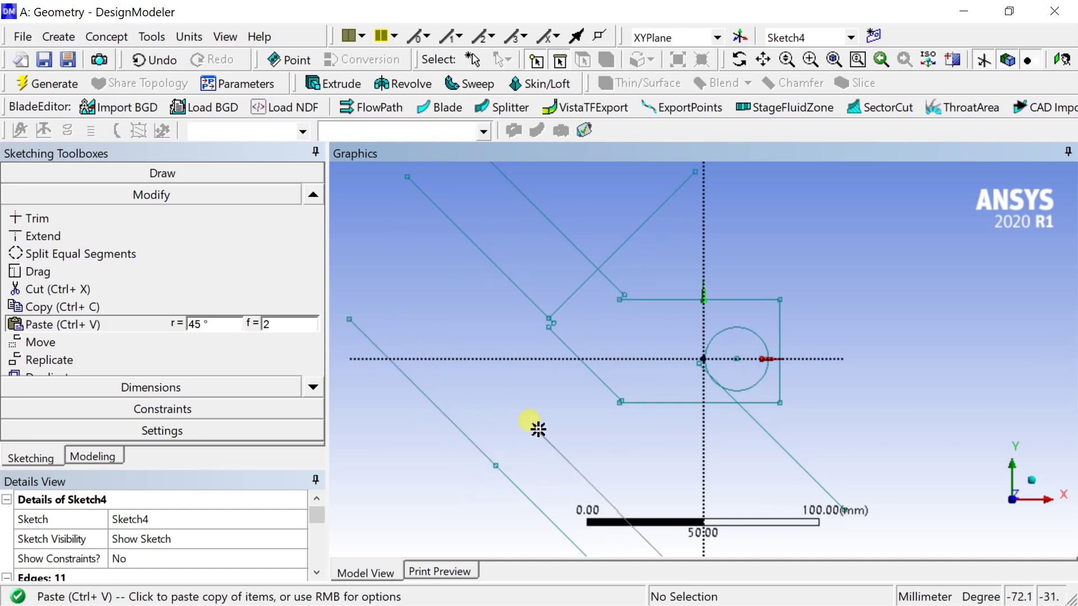
{"action": "scroll", "coordinate": [539, 429], "scroll_direction": "down", "scroll_amount": 2}
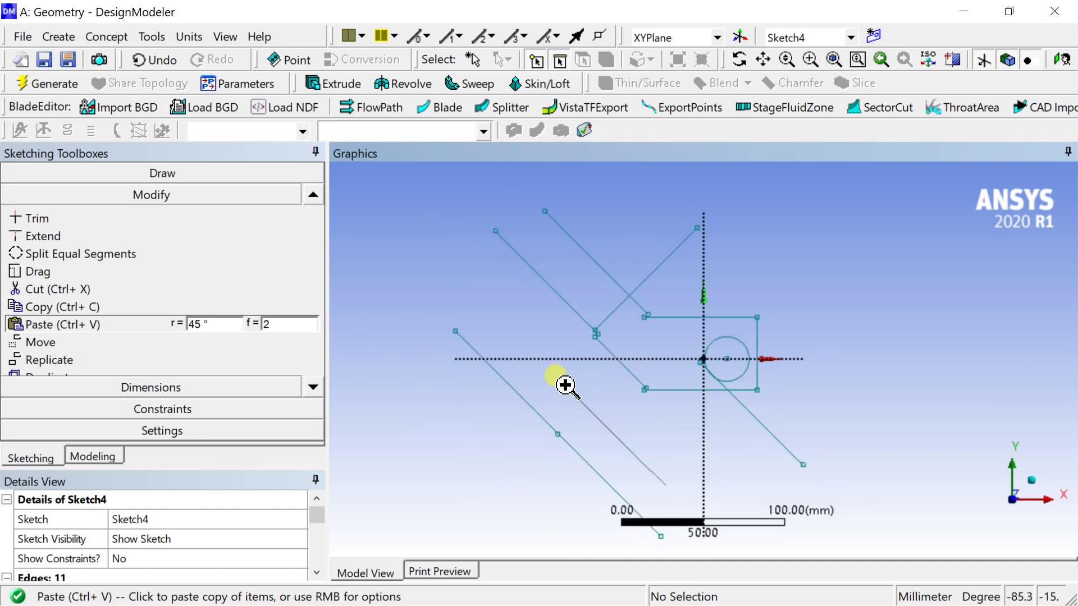
{"action": "right_click", "coordinate": [566, 385]}
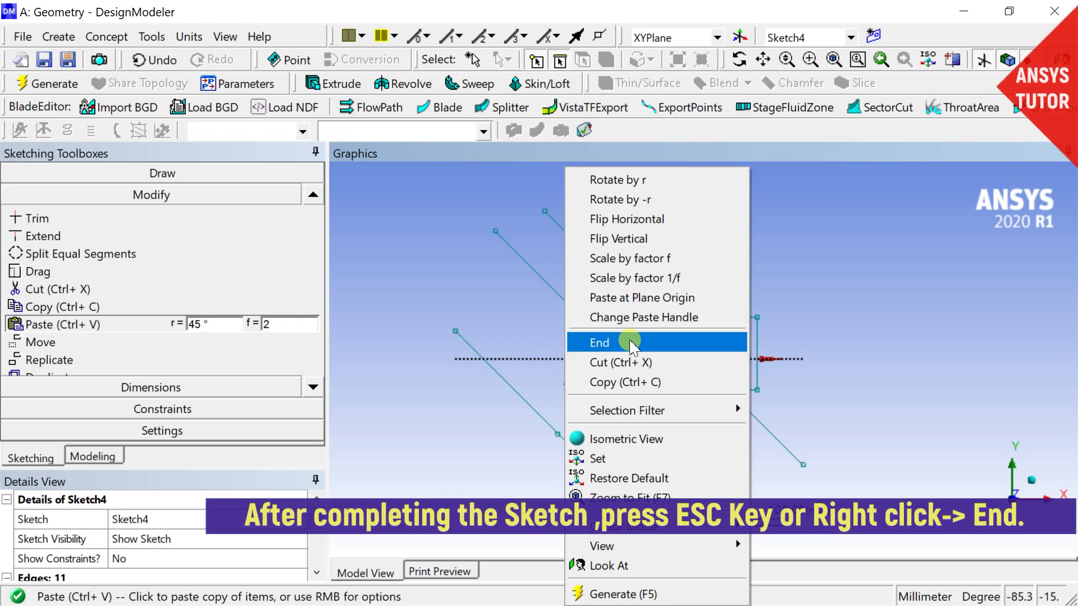
{"action": "left_click", "coordinate": [631, 344]}
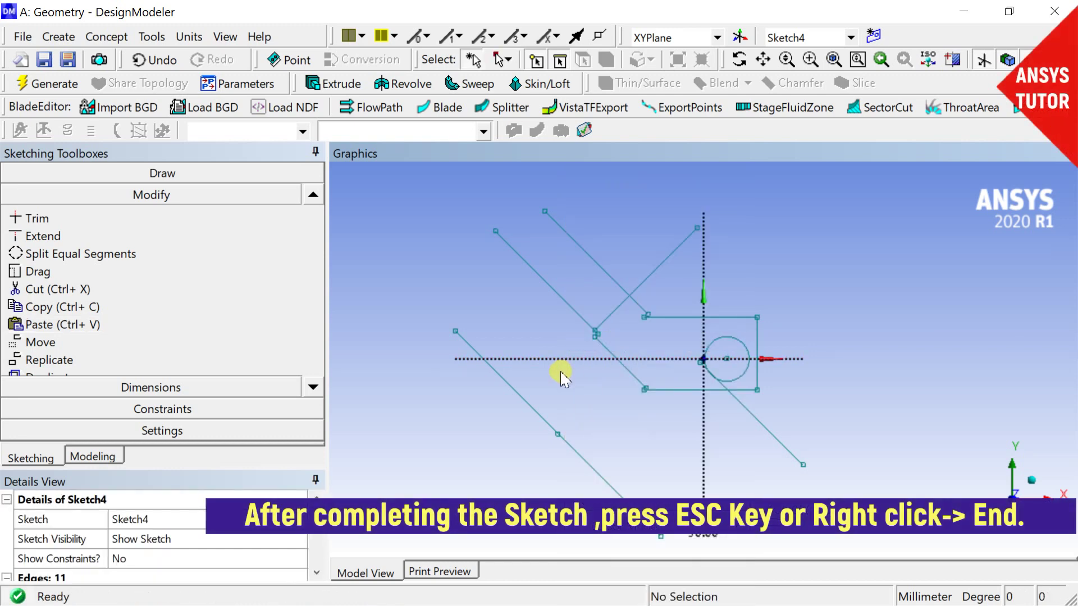
{"action": "scroll", "coordinate": [578, 387], "scroll_direction": "down", "scroll_amount": 1}
{"action": "scroll", "coordinate": [596, 421], "scroll_direction": "down", "scroll_amount": 1}
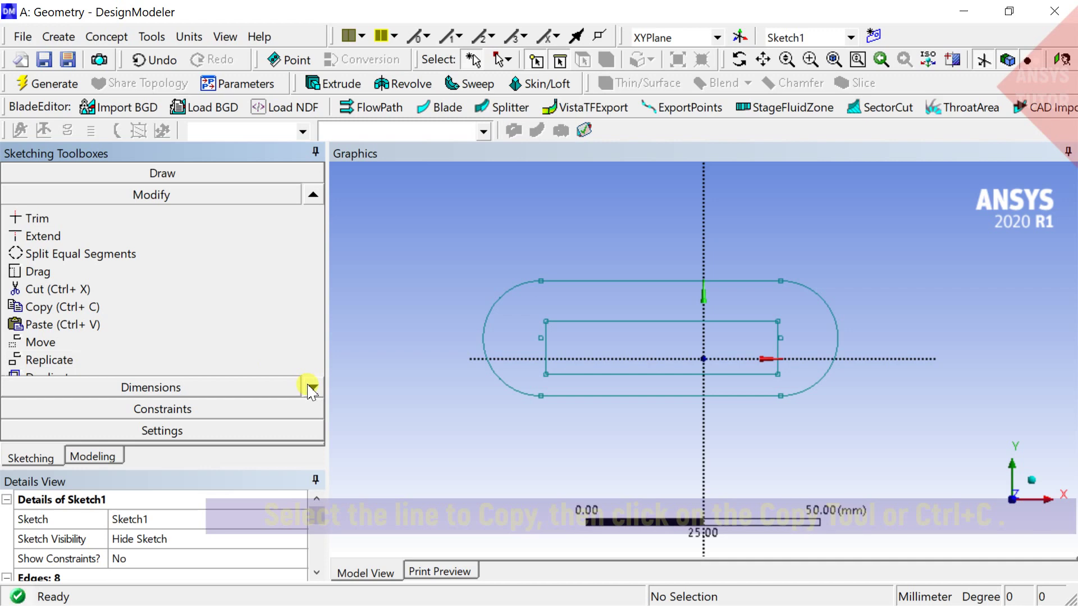
- Copy Sketch1's left slot arc with its top end as the handle, then start pasting
{"action": "left_click", "coordinate": [483, 339]}
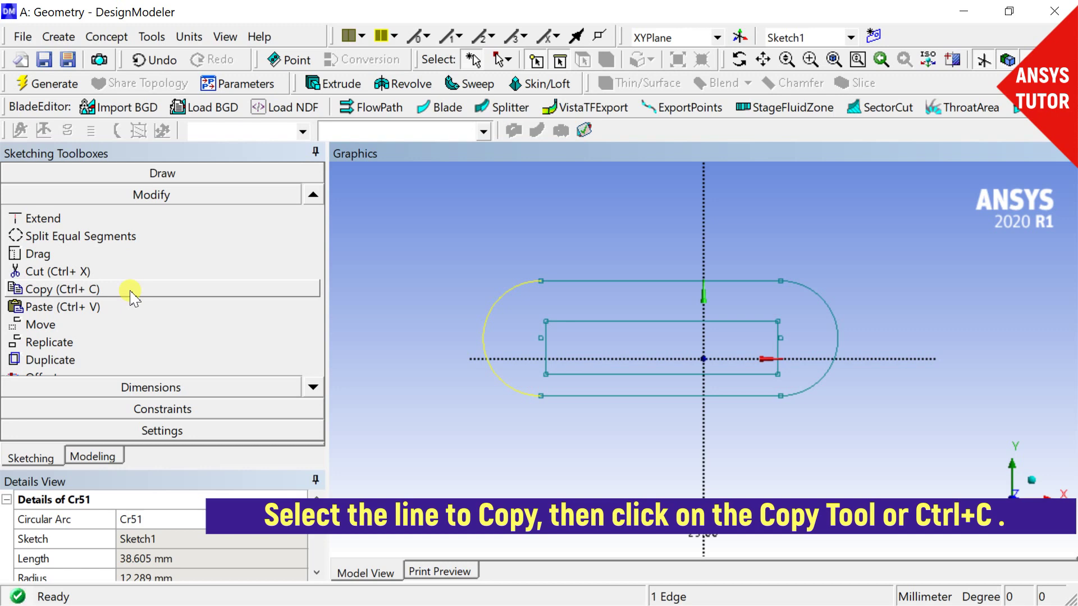
{"action": "left_click", "coordinate": [130, 290]}
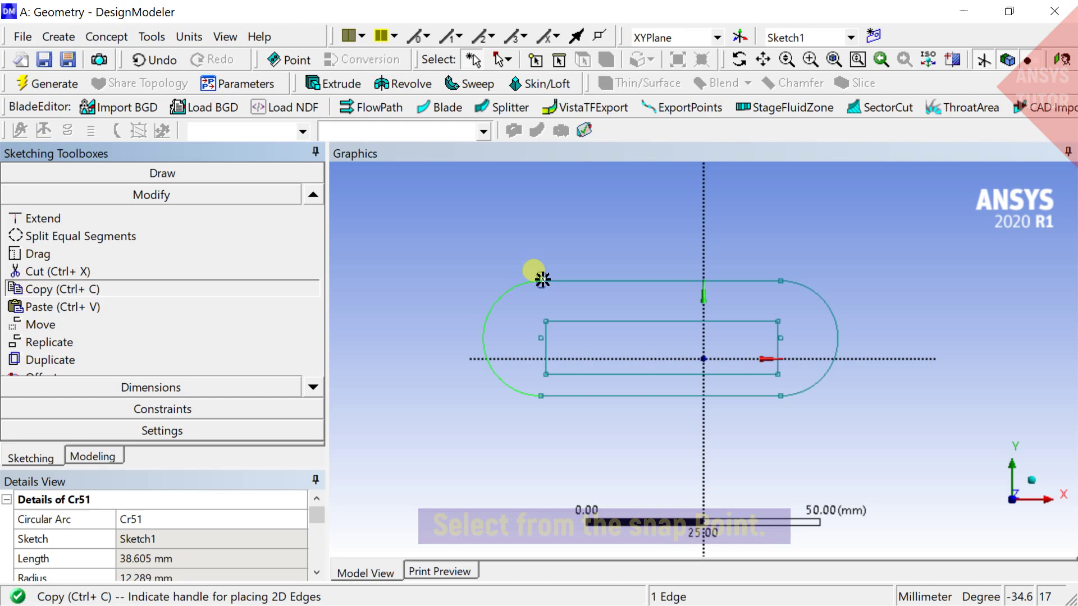
{"action": "left_click", "coordinate": [542, 279]}
{"action": "key", "text": "ctrl+v"}
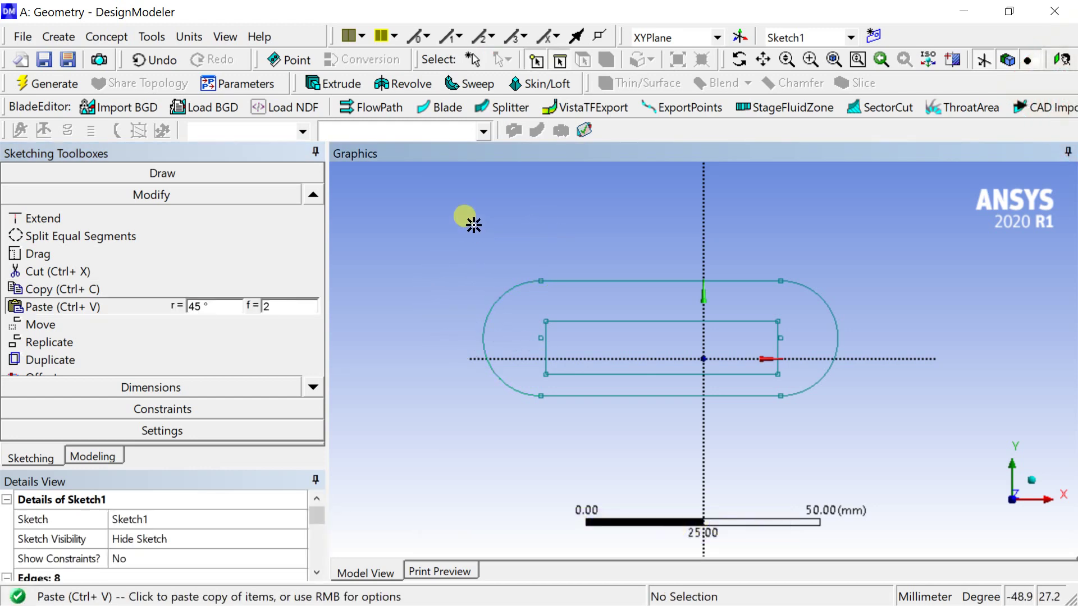
- Paste one arc copy at the outline's lower-left corner, anchored at the arc's end
{"action": "right_click", "coordinate": [487, 213]}
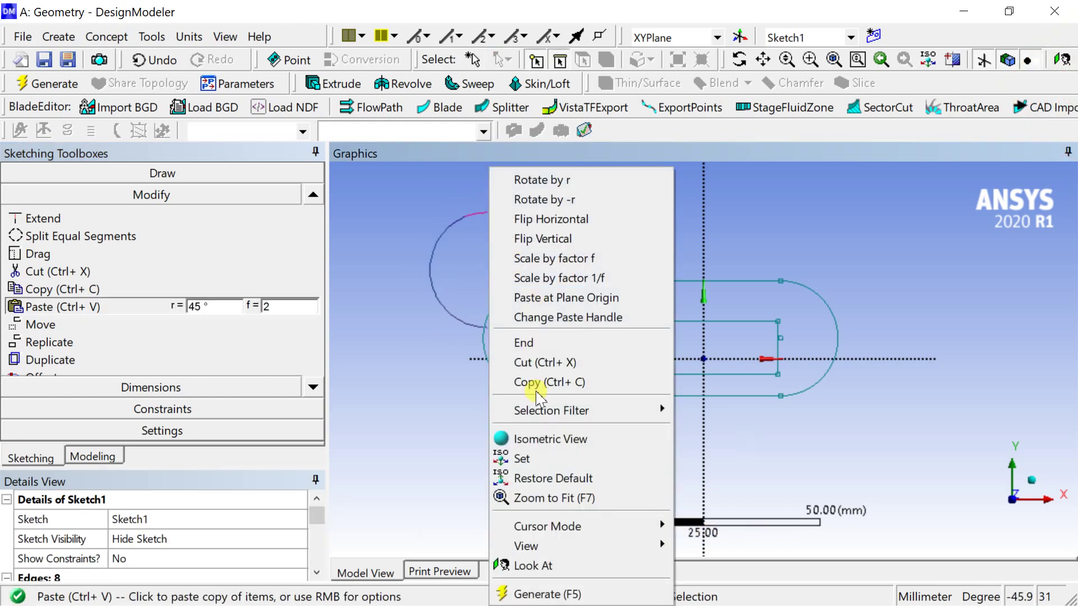
{"action": "left_click", "coordinate": [558, 316]}
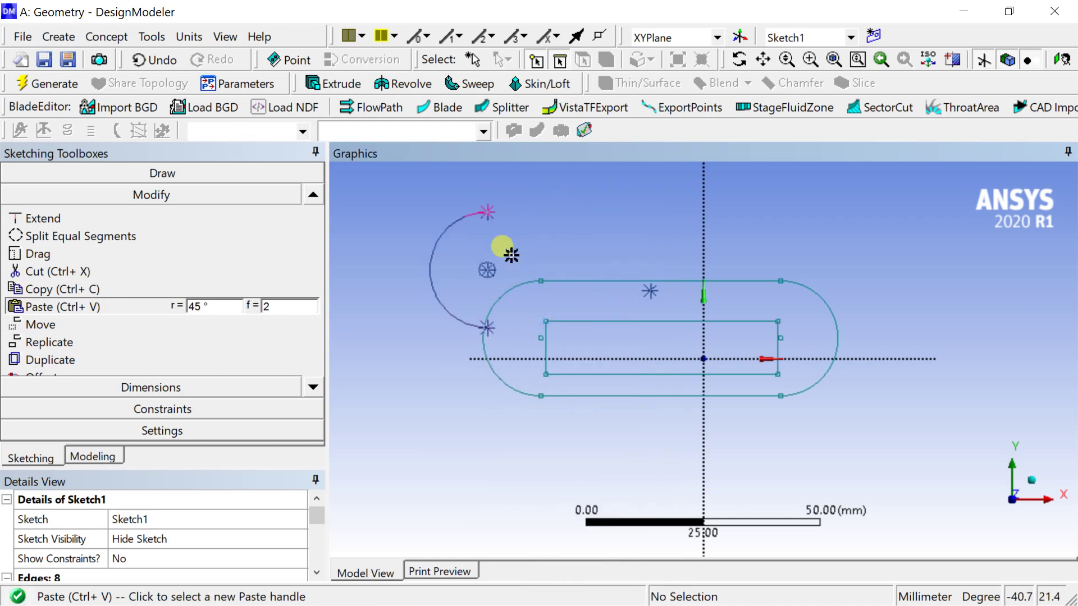
{"action": "left_click", "coordinate": [487, 212]}
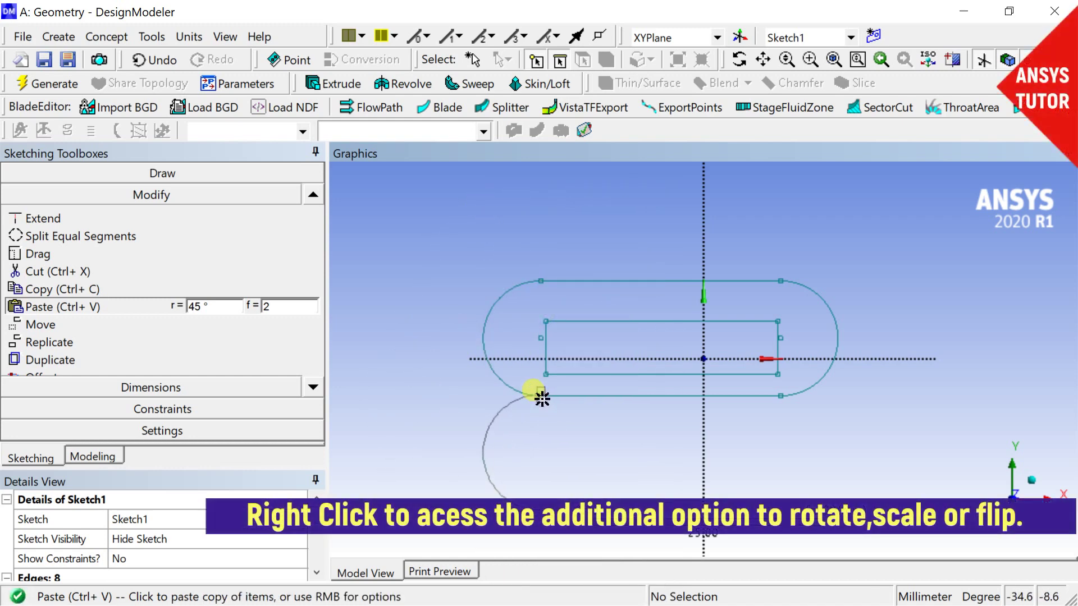
{"action": "left_click", "coordinate": [523, 396]}
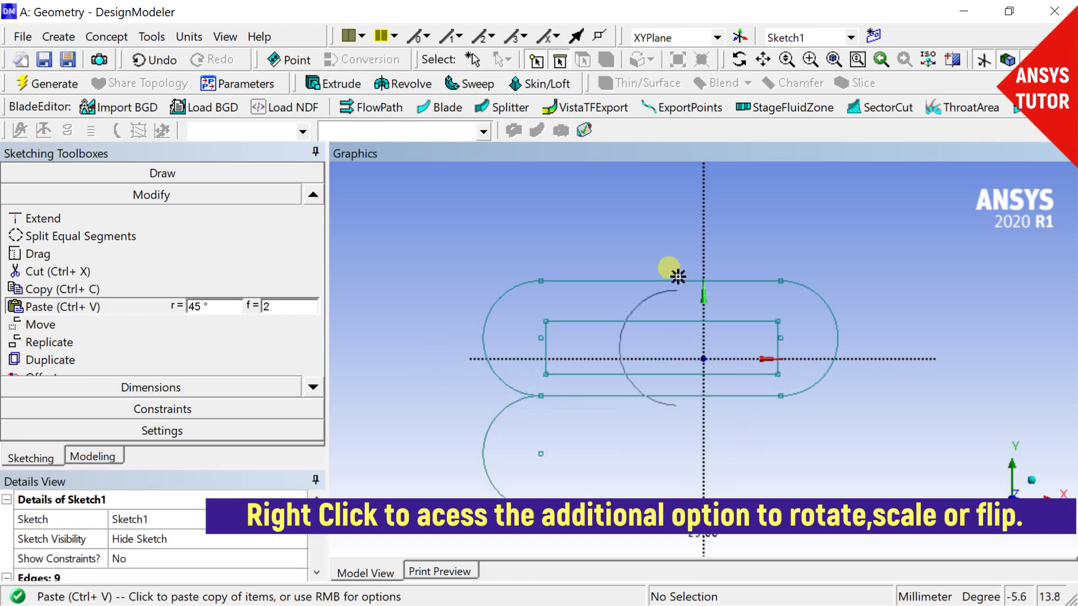
{"action": "scroll", "coordinate": [787, 405], "scroll_direction": "down", "scroll_amount": 2}
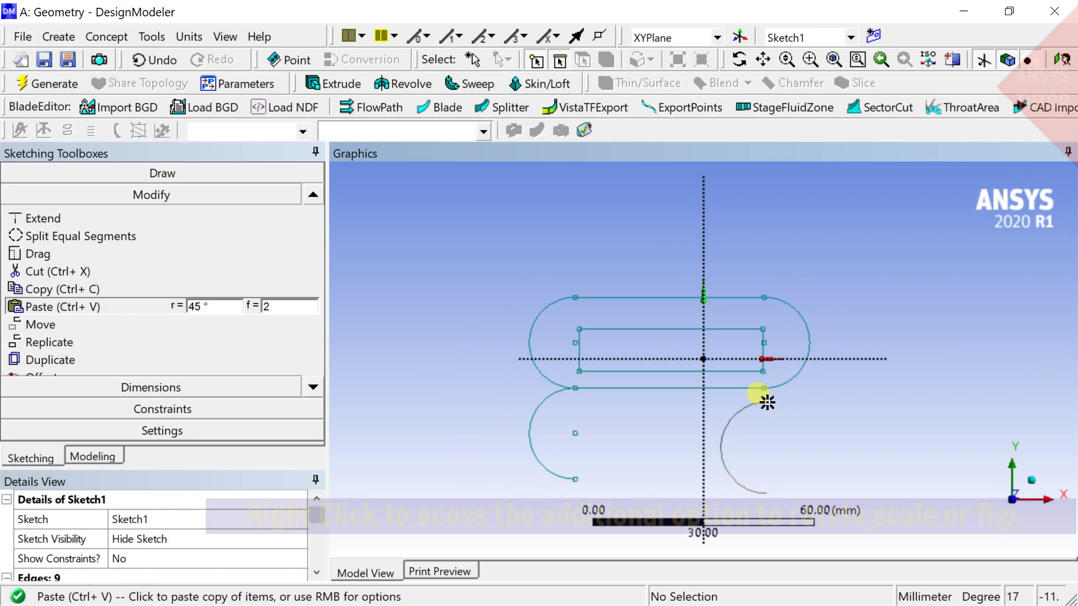
- Flip the pending arc copy vertically and horizontally, then re-anchor it at its endpoint
{"action": "right_click", "coordinate": [767, 401]}
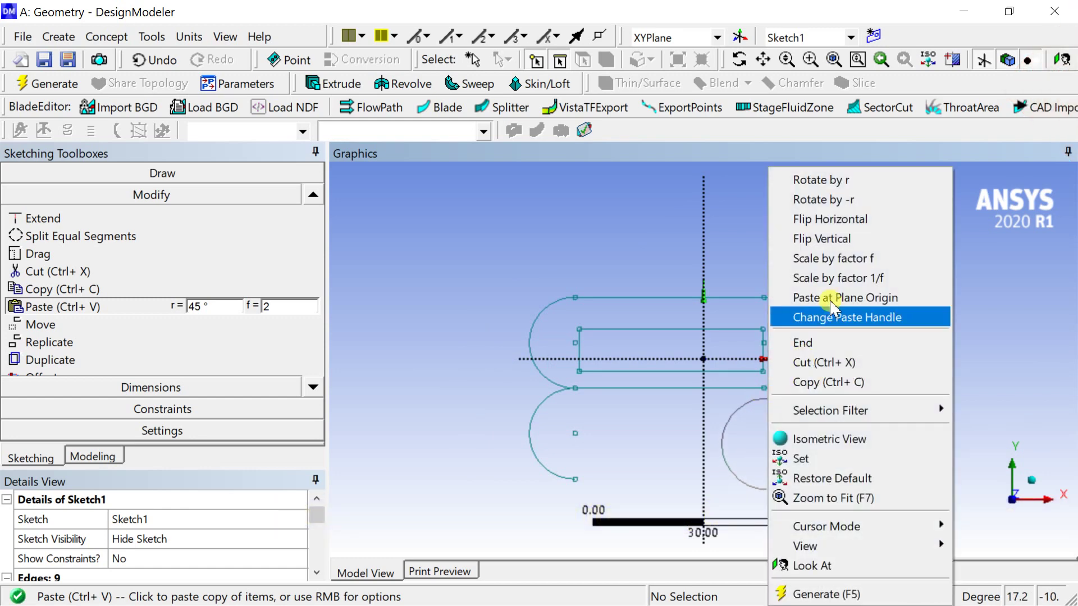
{"action": "left_click", "coordinate": [843, 238]}
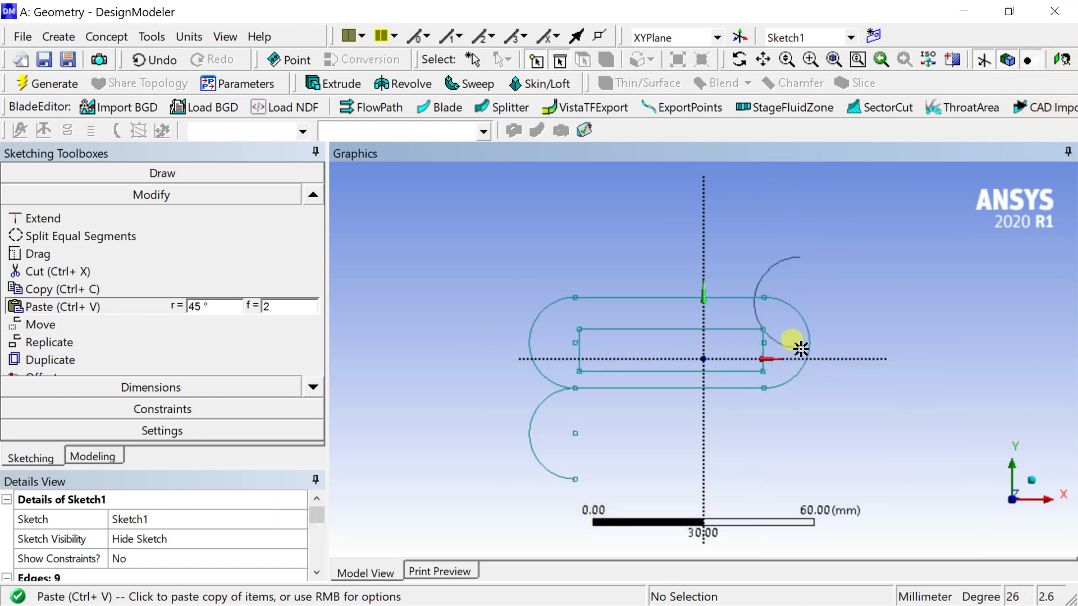
{"action": "right_click", "coordinate": [782, 290]}
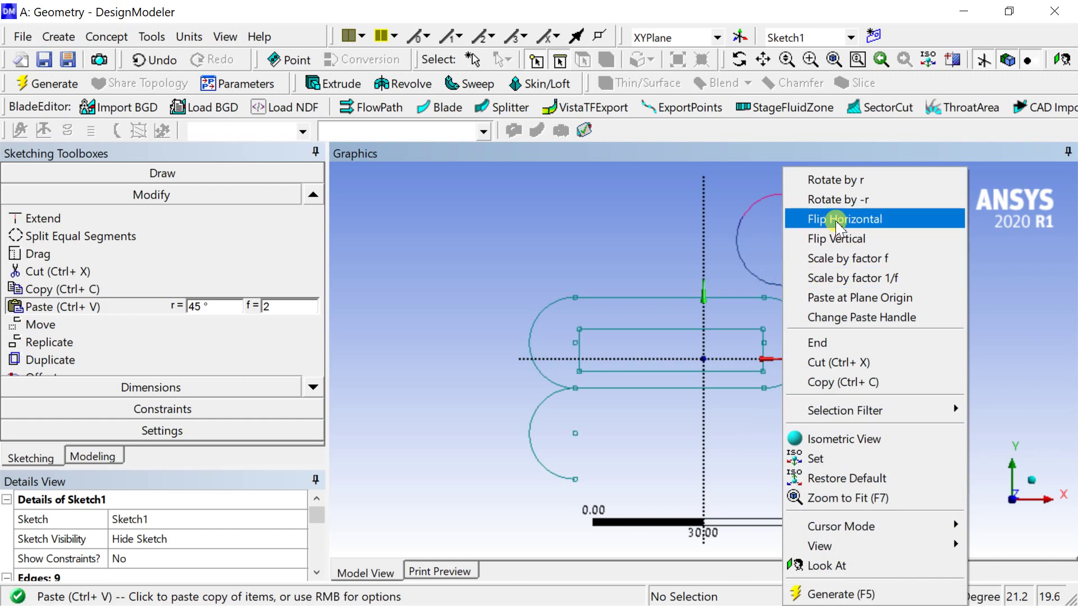
{"action": "left_click", "coordinate": [810, 216]}
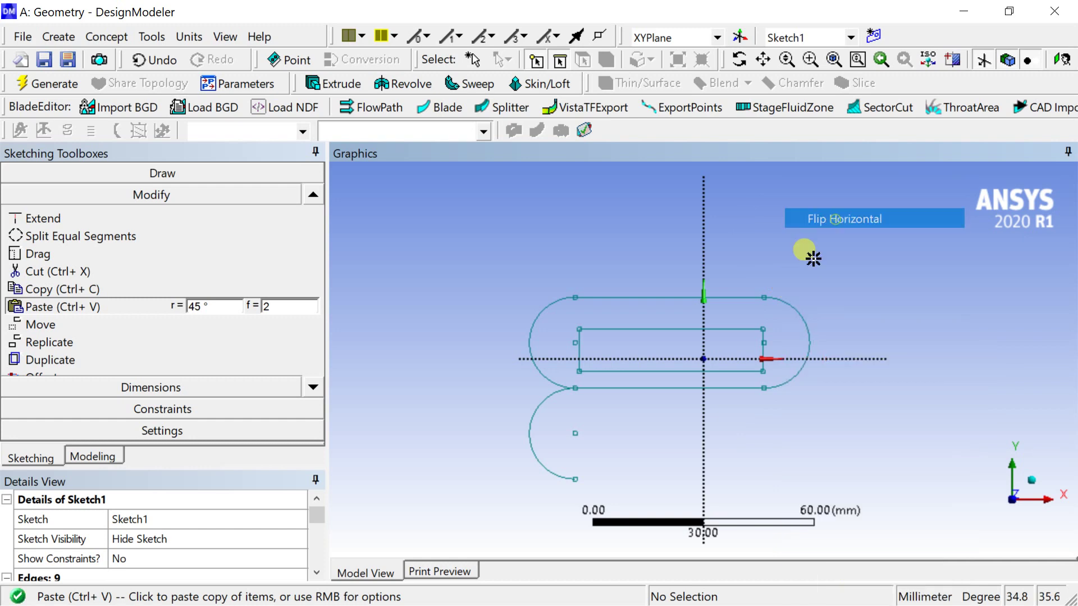
{"action": "right_click", "coordinate": [782, 495]}
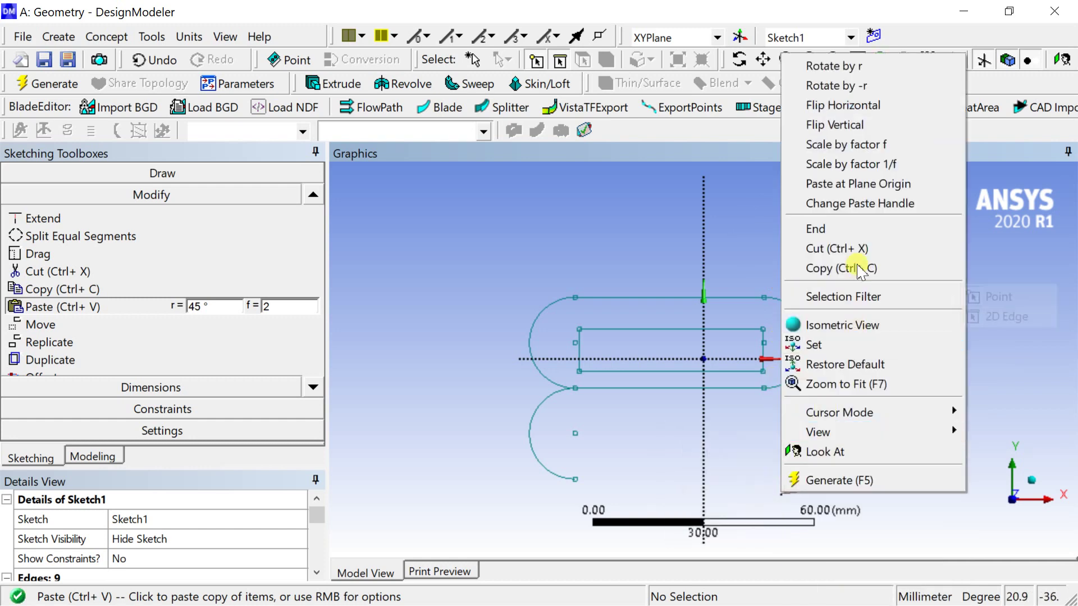
{"action": "left_click", "coordinate": [857, 204]}
{"action": "left_click", "coordinate": [764, 388]}
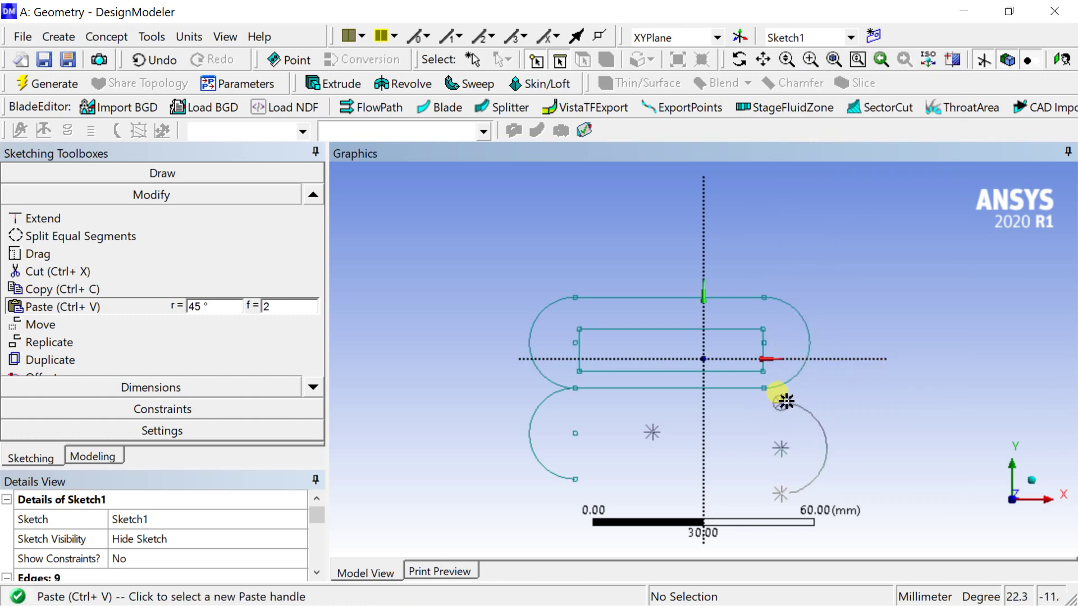
- Place the flipped arc copy at the slot's lower right
{"action": "left_click", "coordinate": [785, 402]}
{"action": "left_click", "coordinate": [766, 385]}
{"action": "scroll", "coordinate": [714, 476], "scroll_direction": "up", "scroll_amount": 2}
{"action": "scroll", "coordinate": [724, 478], "scroll_direction": "down", "scroll_amount": 1}
{"action": "scroll", "coordinate": [733, 460], "scroll_direction": "down", "scroll_amount": 1}
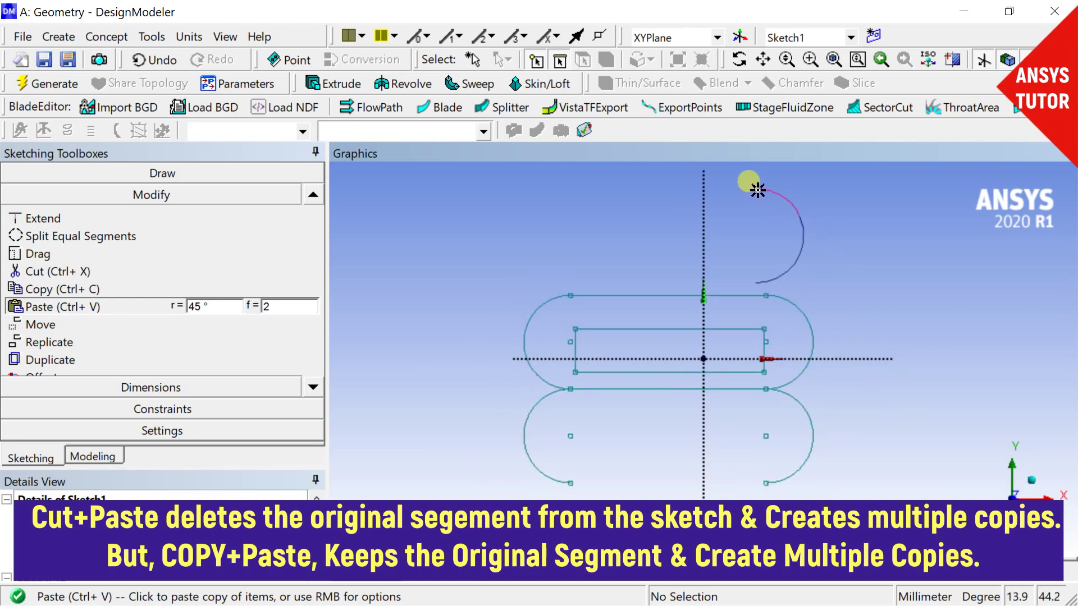
- Paste arc copies at the upper right and, flipped horizontally, at the upper left
{"action": "right_click", "coordinate": [758, 185]}
{"action": "left_click", "coordinate": [800, 318]}
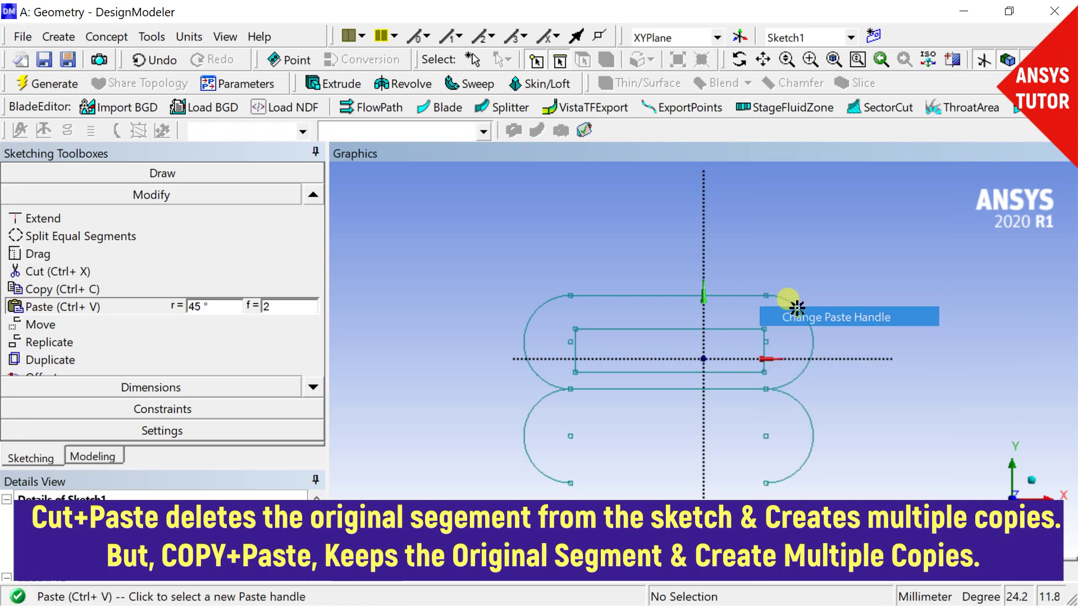
{"action": "left_click", "coordinate": [766, 295]}
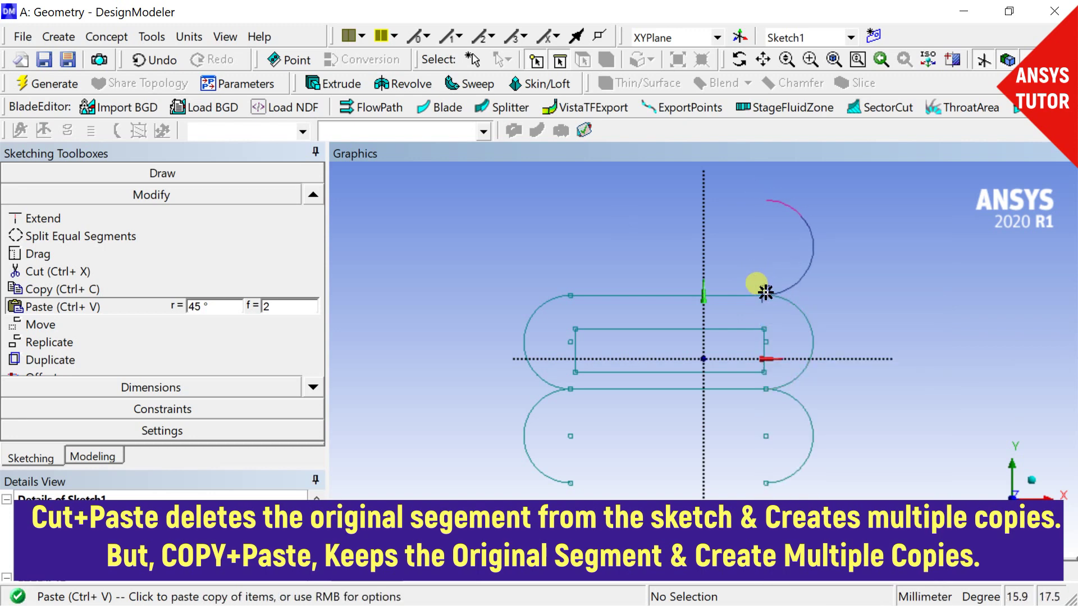
{"action": "left_click", "coordinate": [766, 292]}
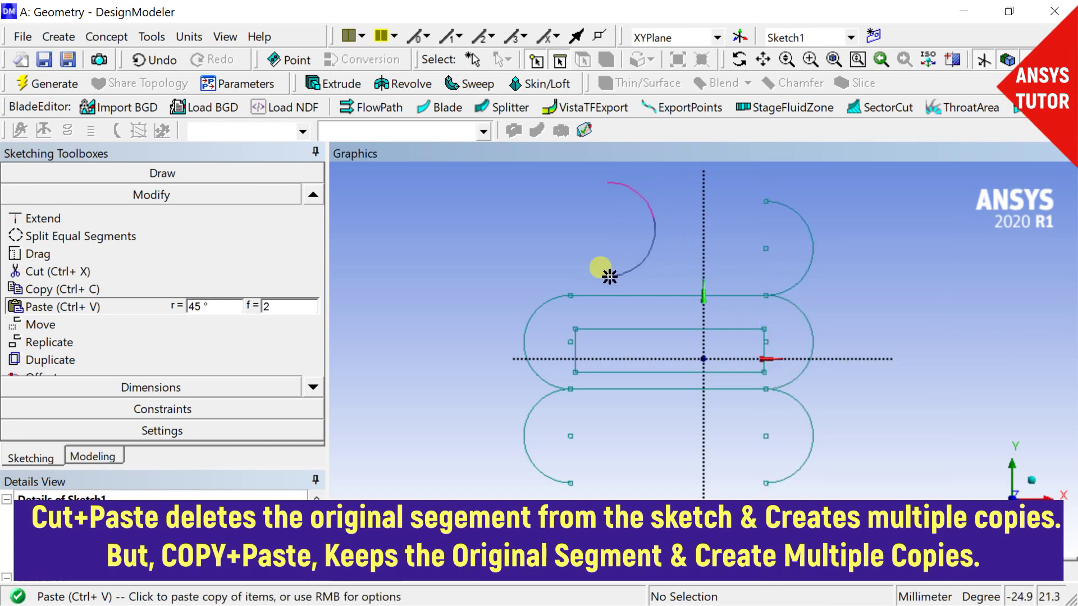
{"action": "right_click", "coordinate": [610, 277]}
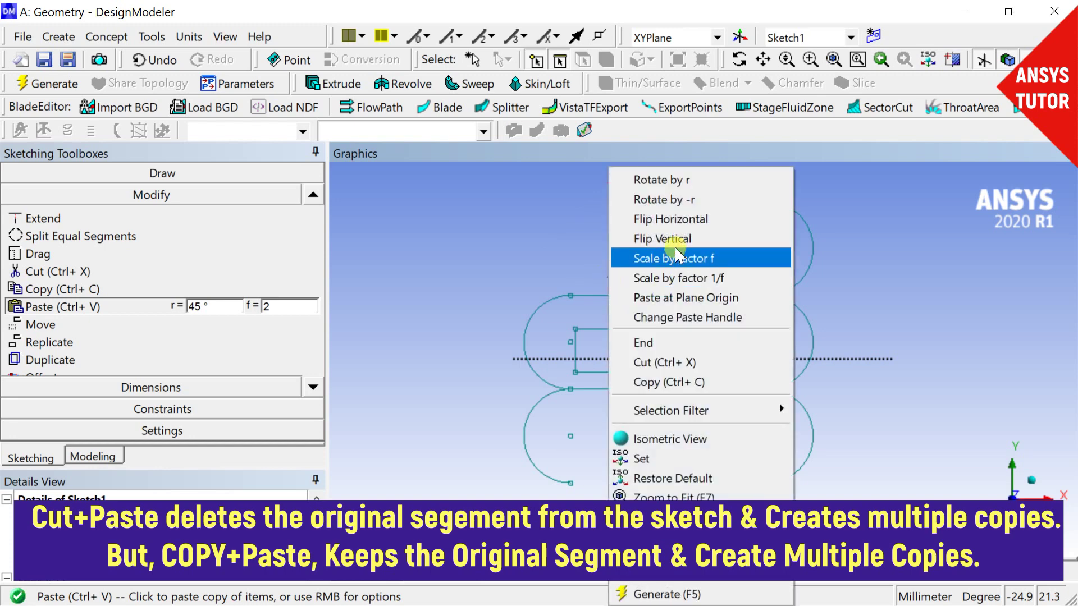
{"action": "left_click", "coordinate": [676, 219]}
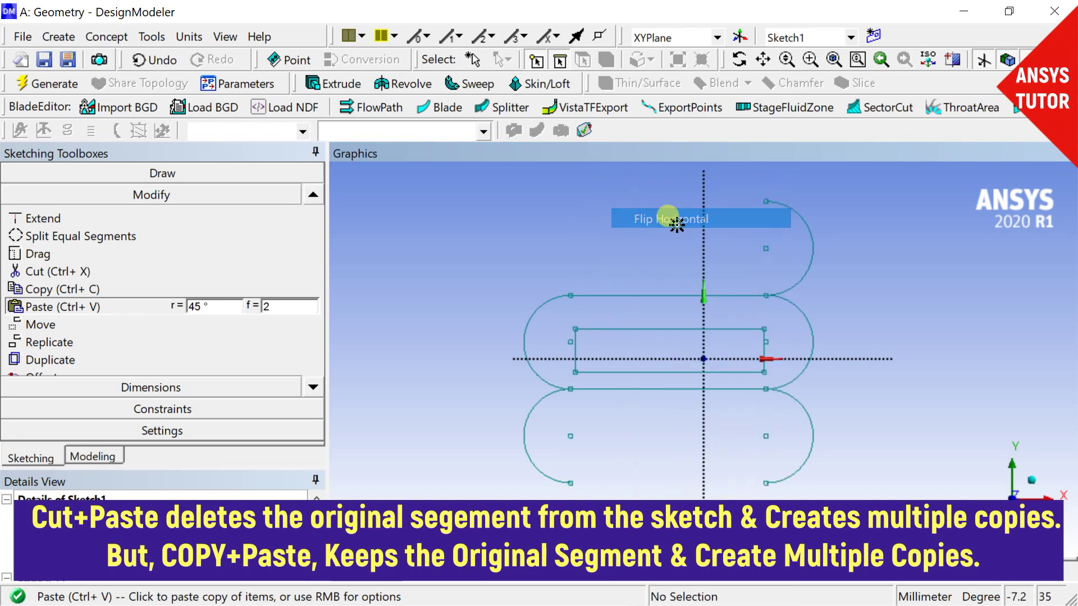
{"action": "left_click", "coordinate": [570, 293]}
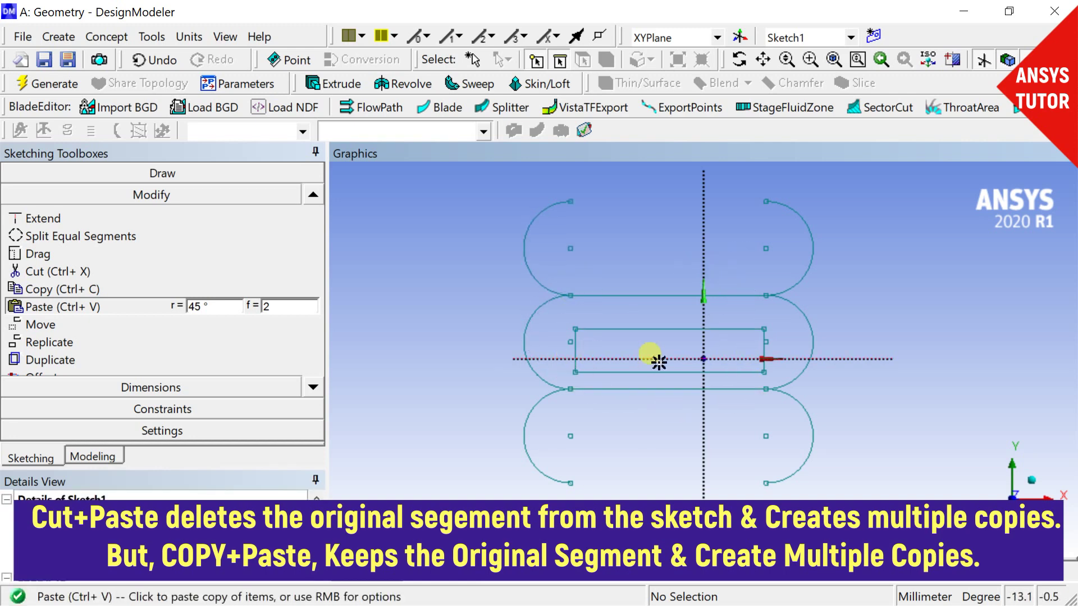
{"action": "key", "text": "Escape"}
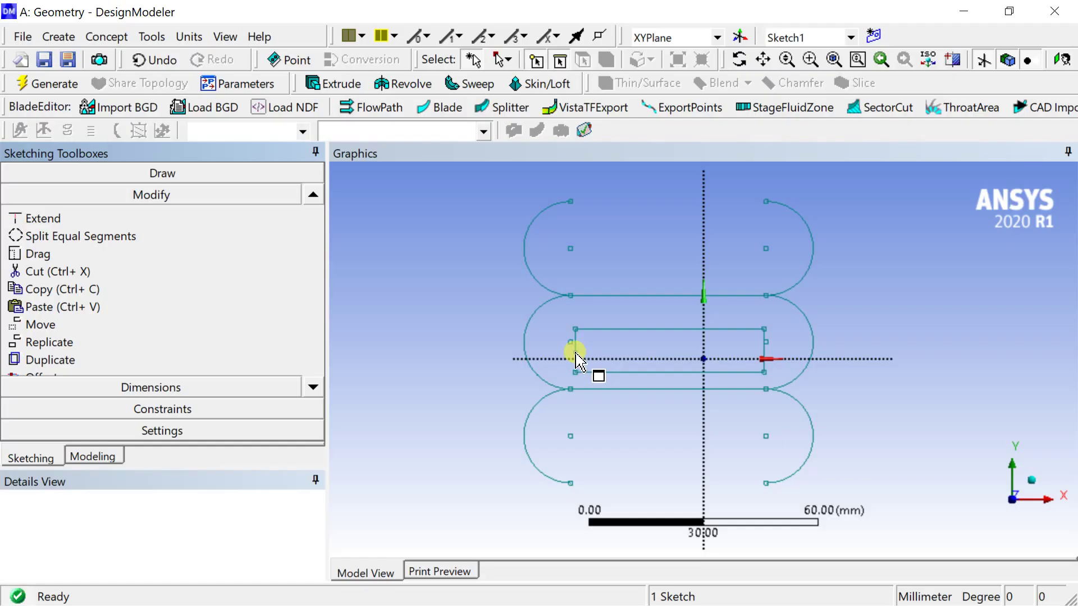
- Select the inner rectangle's left, top and right edges
{"action": "left_click", "coordinate": [576, 351]}
{"action": "left_click", "coordinate": [592, 329], "text": "ctrl"}
{"action": "left_click", "coordinate": [764, 353], "text": "ctrl"}
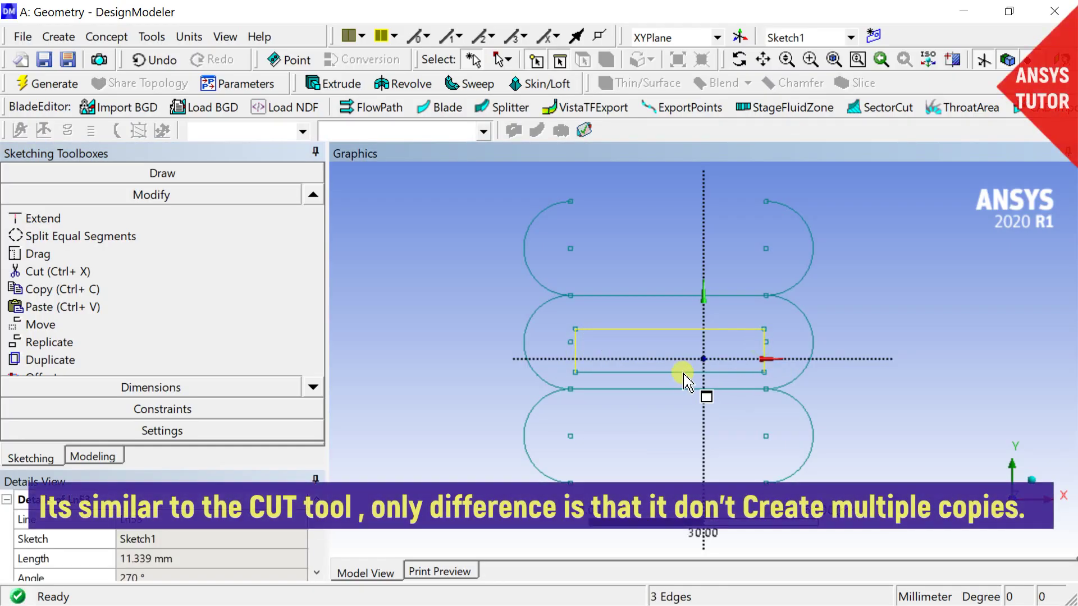
- Add the bottom edge and Move the rectangle, rotating it by -r (45°) to the upper left
{"action": "left_click", "coordinate": [681, 372], "text": "ctrl"}
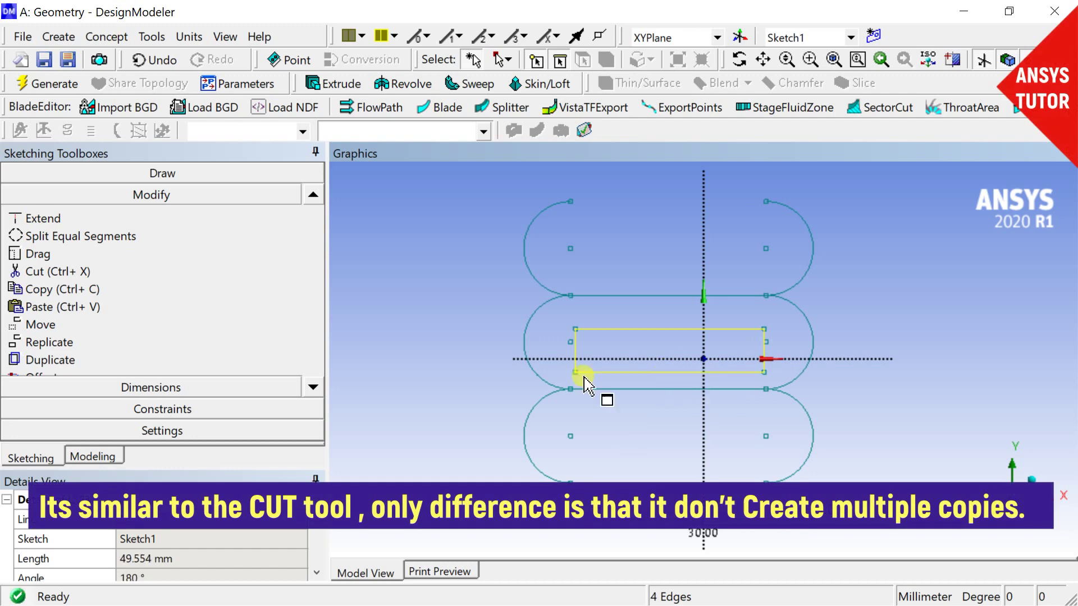
{"action": "left_click", "coordinate": [96, 326]}
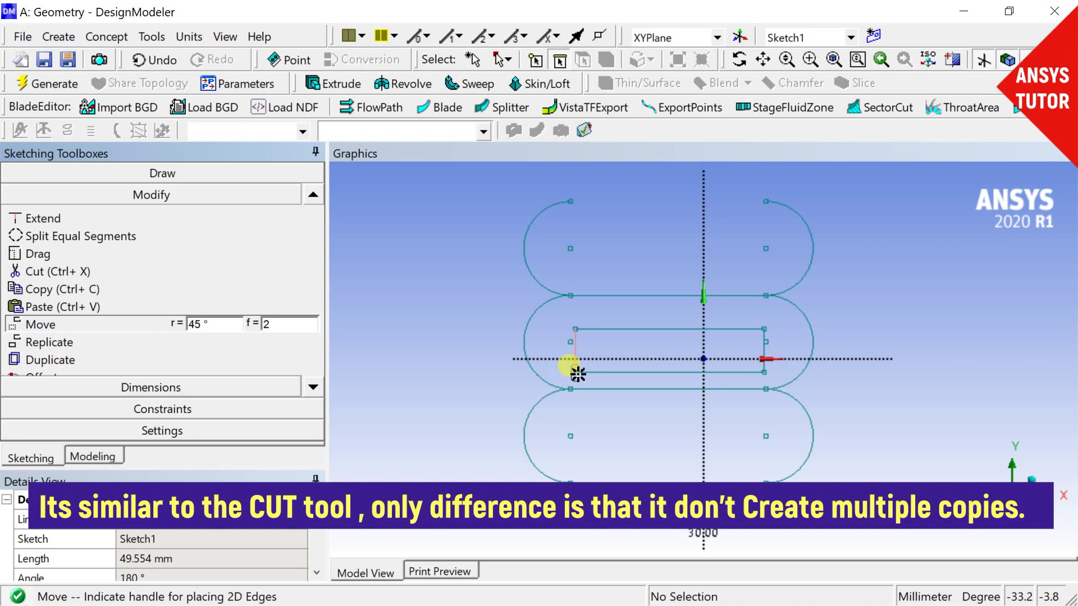
{"action": "left_click", "coordinate": [578, 373]}
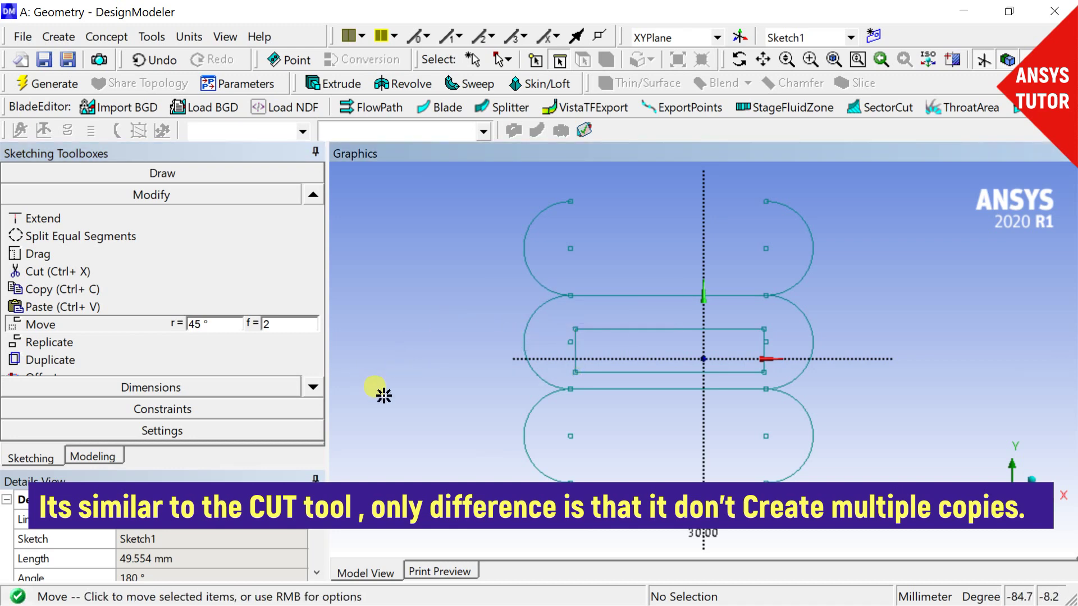
{"action": "scroll", "coordinate": [387, 362], "scroll_direction": "down", "scroll_amount": 2}
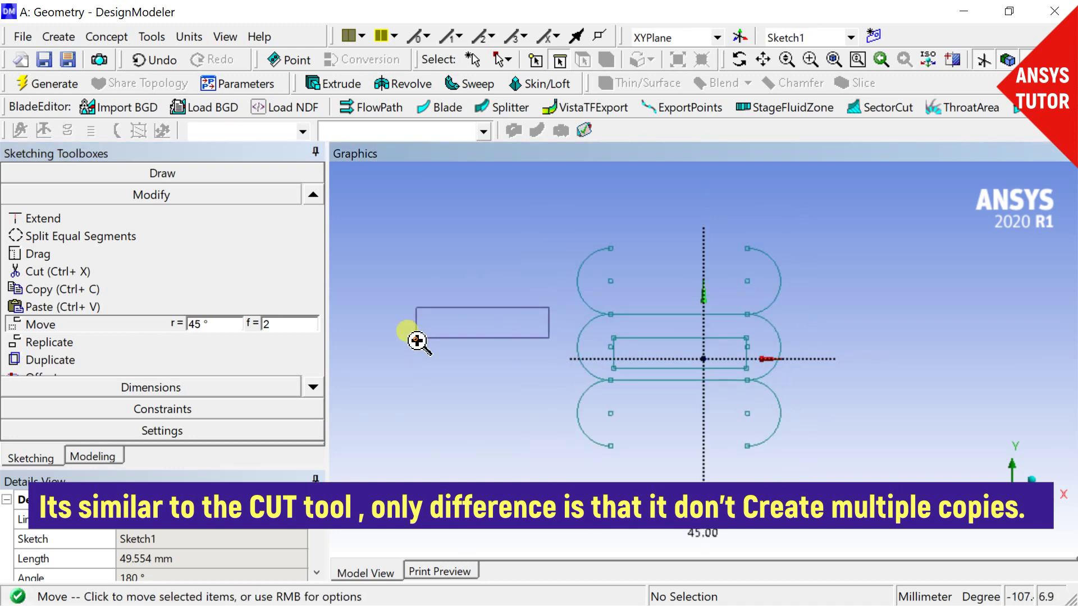
{"action": "right_click", "coordinate": [417, 340]}
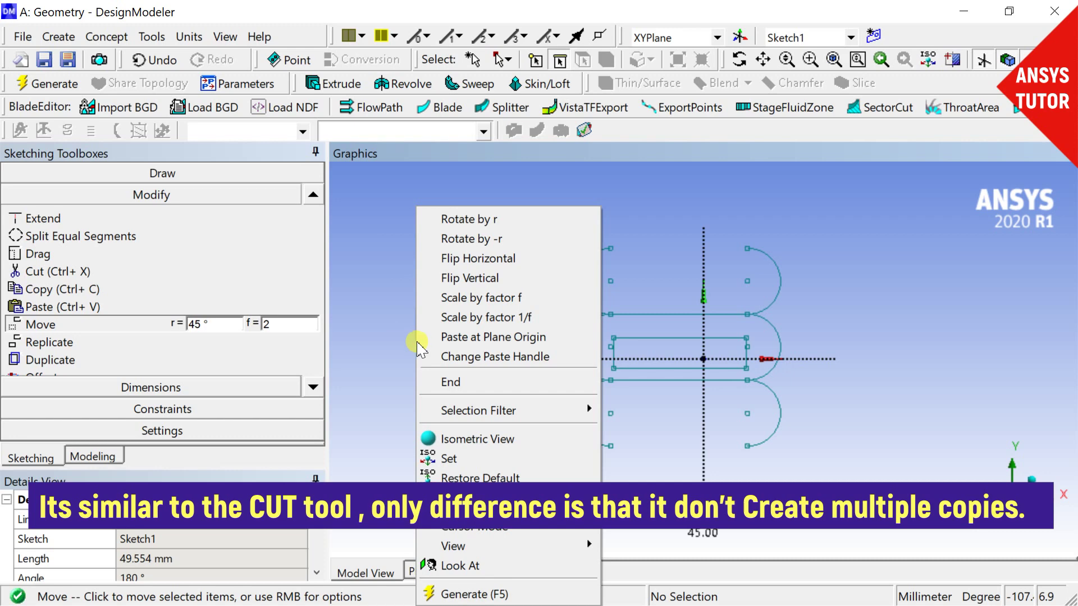
{"action": "right_click", "coordinate": [511, 337]}
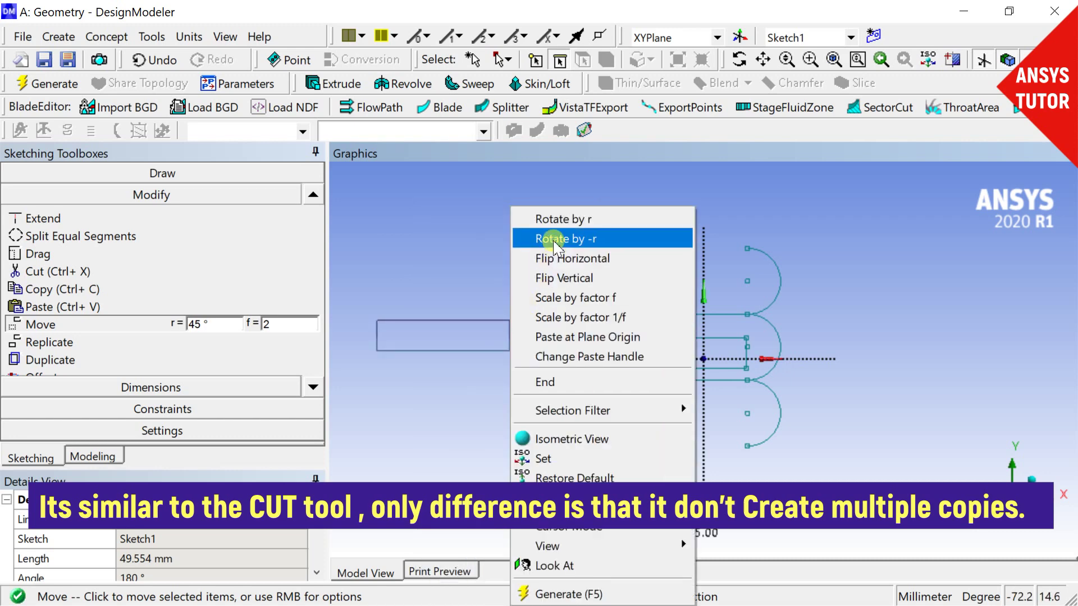
{"action": "left_click", "coordinate": [553, 219]}
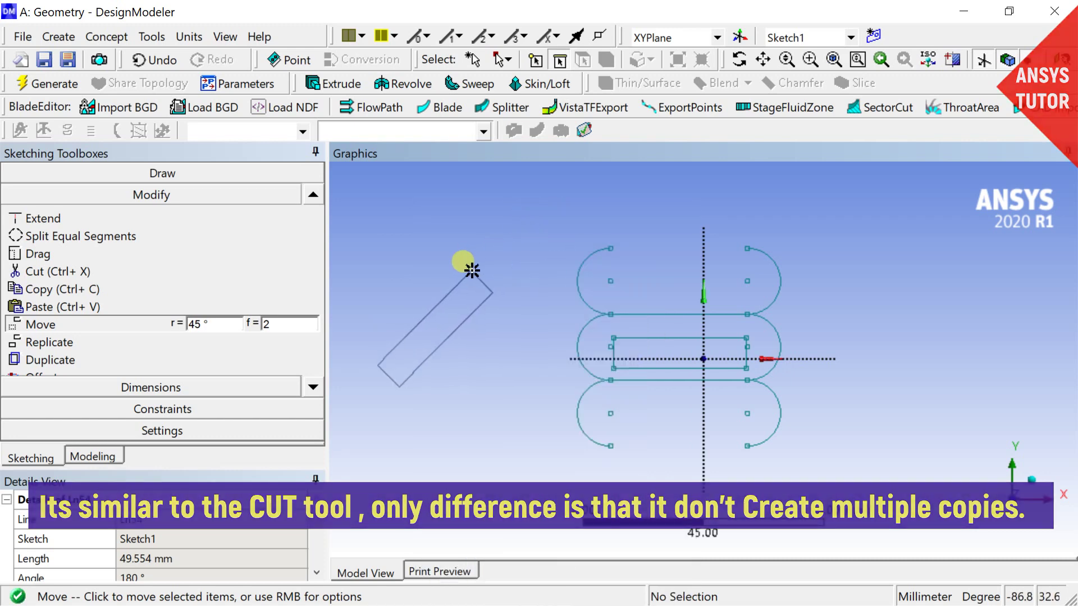
{"action": "left_click", "coordinate": [471, 271]}
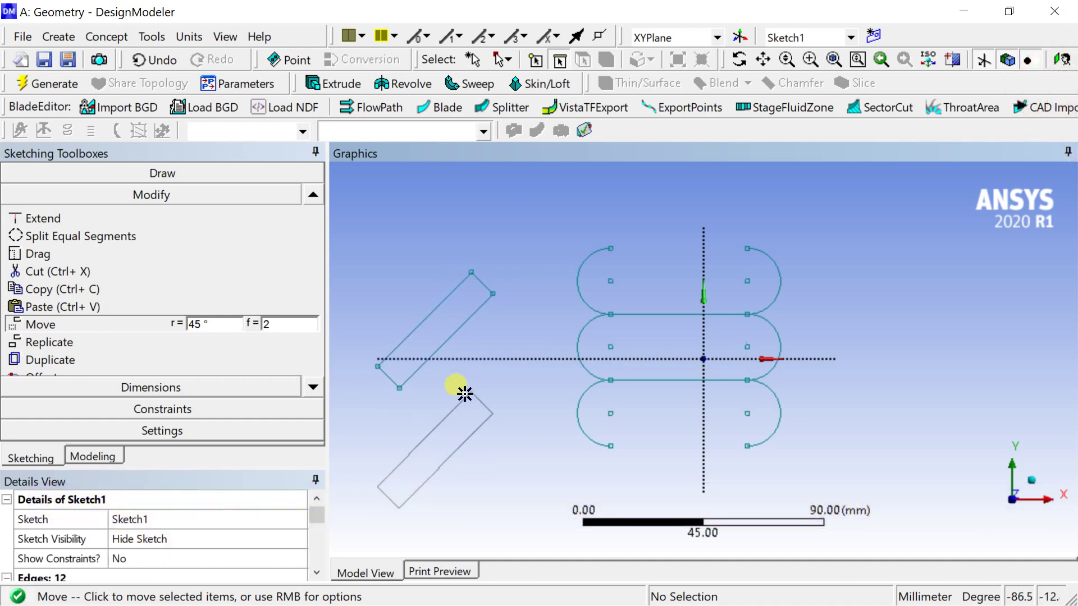
{"action": "scroll", "coordinate": [461, 393], "scroll_direction": "down", "scroll_amount": 2}
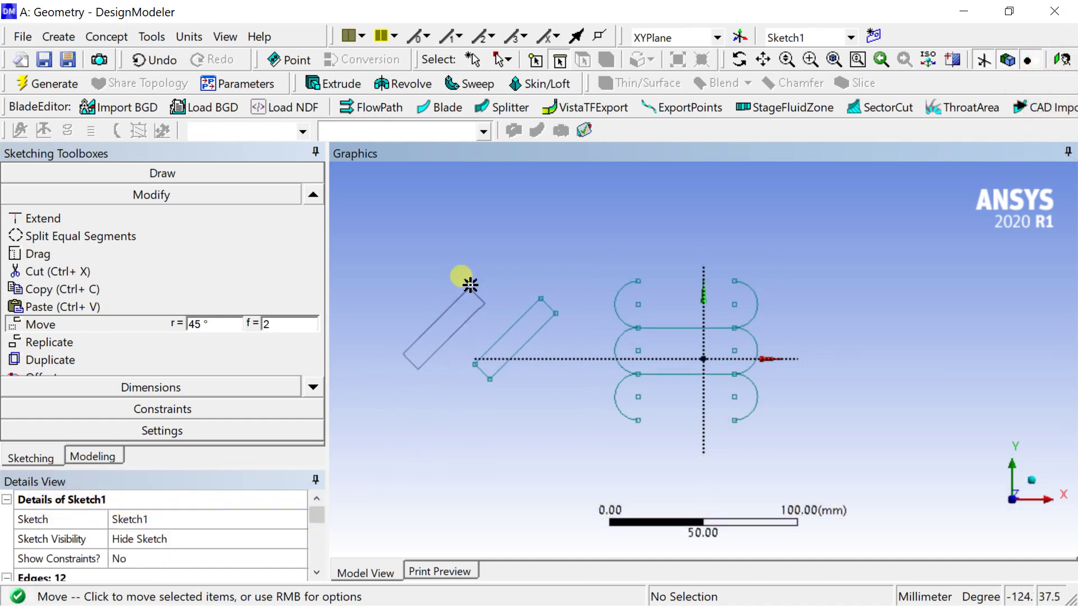
{"action": "scroll", "coordinate": [470, 283], "scroll_direction": "up", "scroll_amount": 2}
{"action": "scroll", "coordinate": [474, 219], "scroll_direction": "down", "scroll_amount": 2}
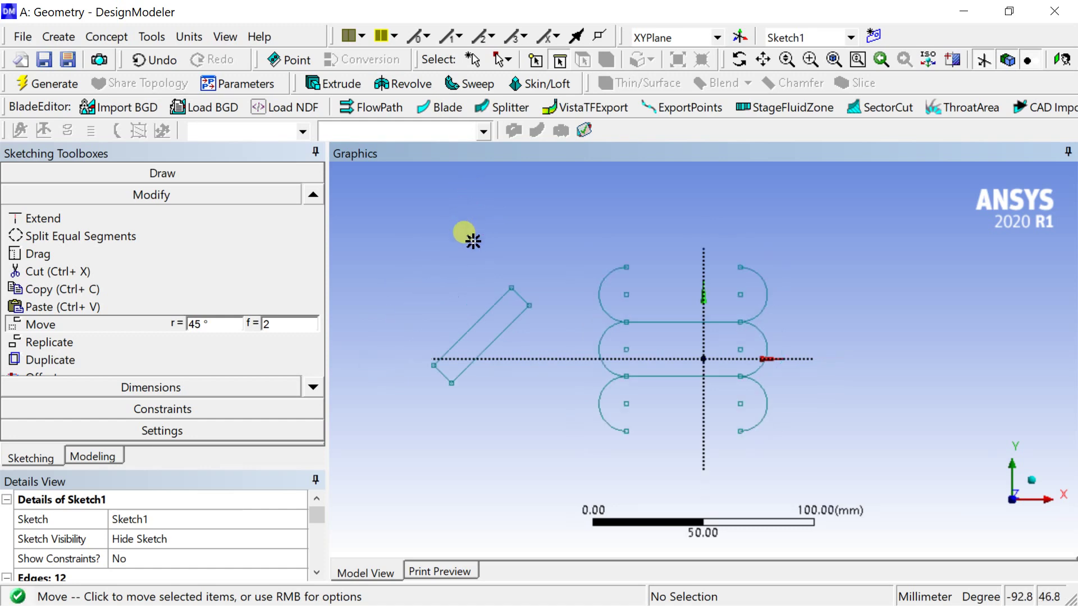
- Set the rotation angle r to 120, rotate by r and place the rectangle there
{"action": "right_click", "coordinate": [459, 245]}
{"action": "left_click", "coordinate": [208, 323]}
{"action": "type", "text": "120"}
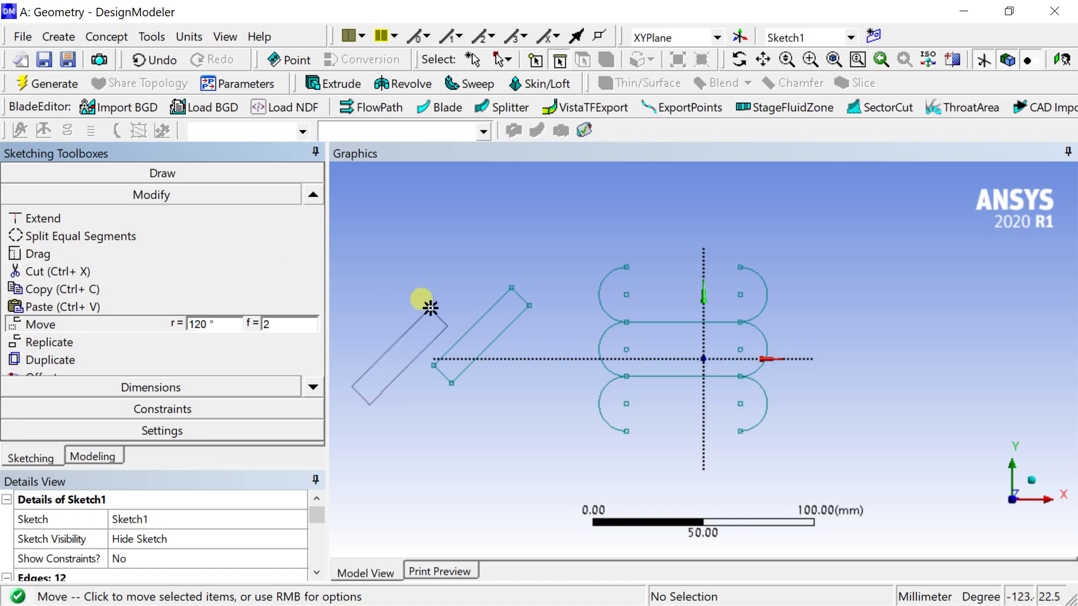
{"action": "right_click", "coordinate": [462, 243]}
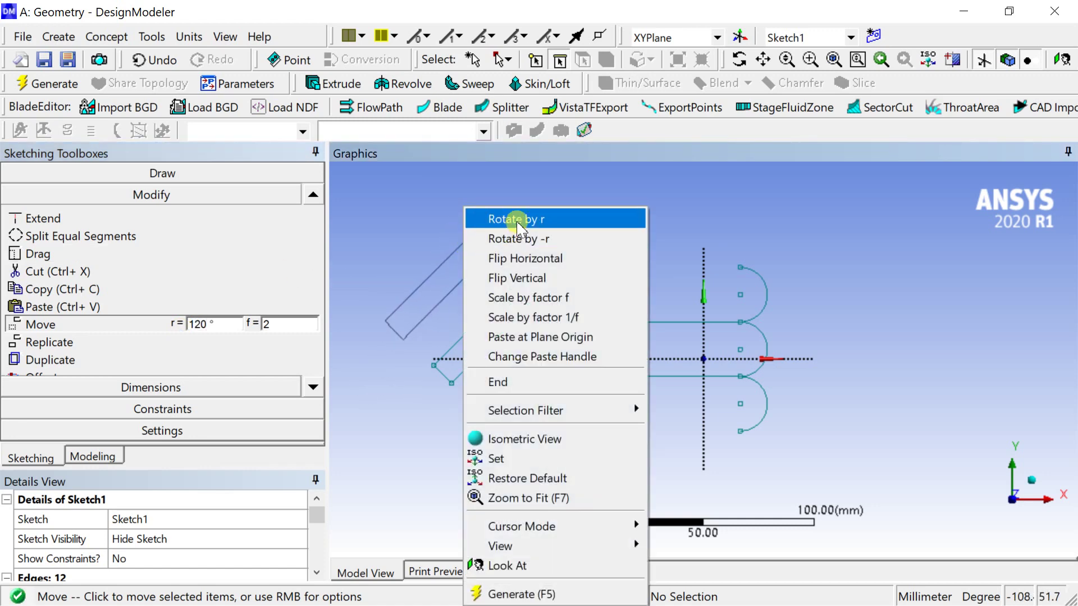
{"action": "left_click", "coordinate": [519, 220]}
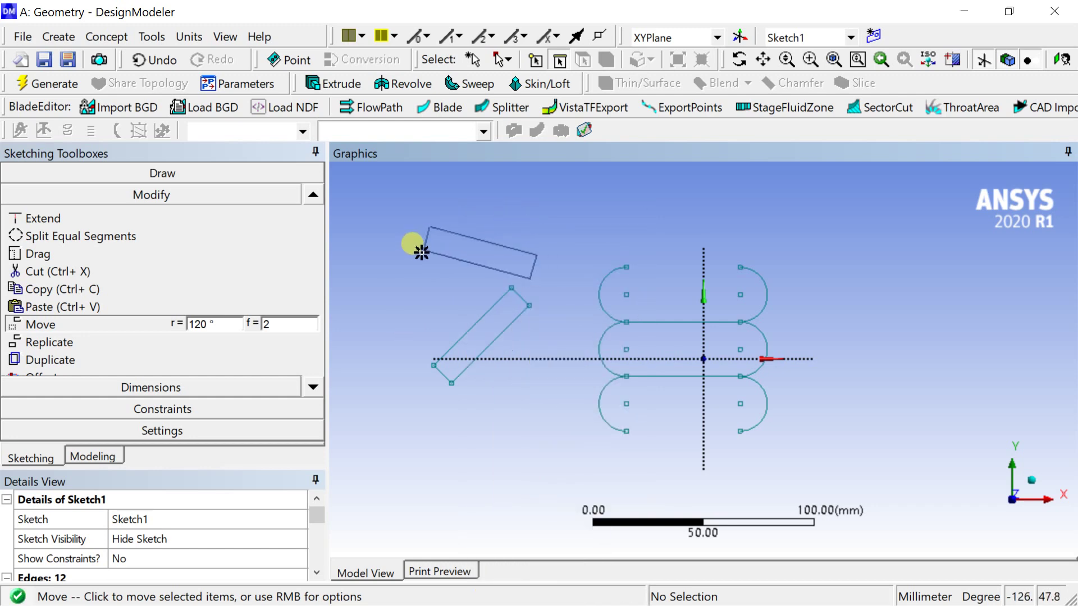
{"action": "left_click", "coordinate": [406, 247]}
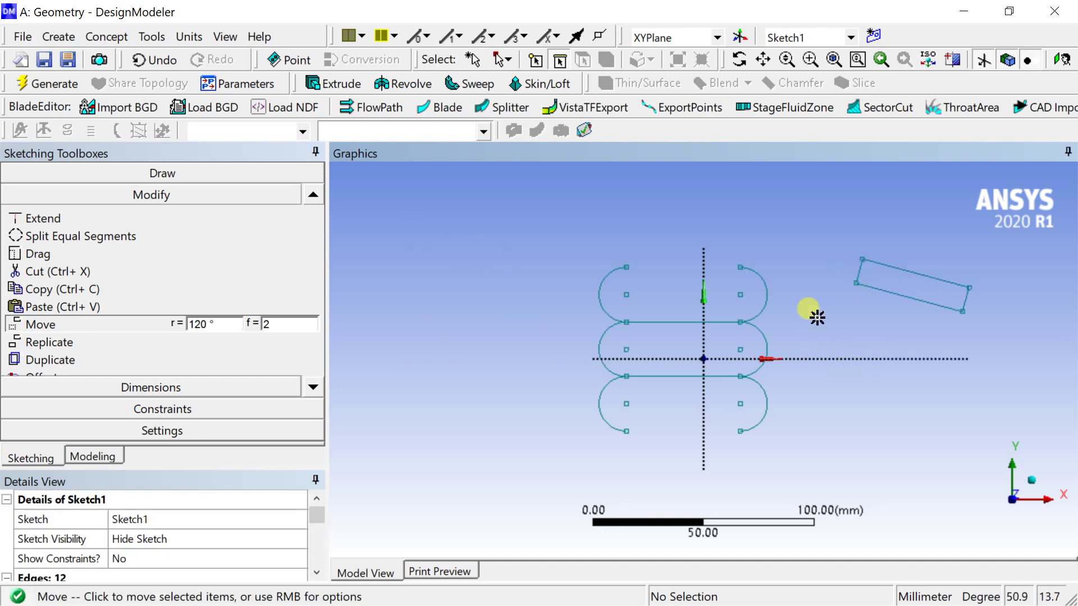
{"action": "scroll", "coordinate": [817, 318], "scroll_direction": "up", "scroll_amount": 2}
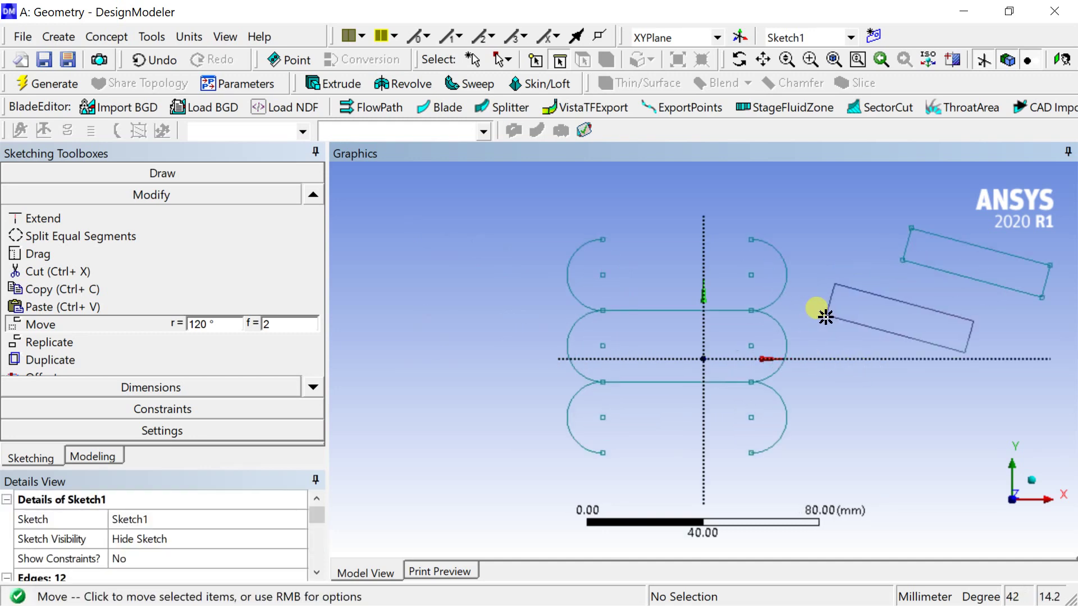
{"action": "key", "text": "Escape"}
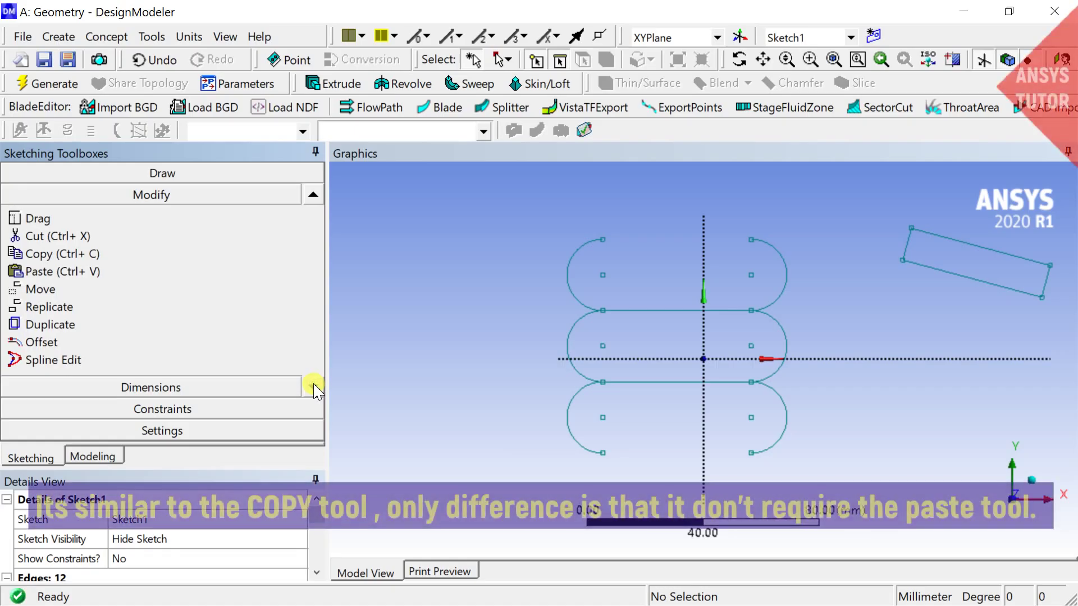
- Replicate the tilted rectangle, placing five copies on the right and left of the oval
{"action": "left_click", "coordinate": [905, 254]}
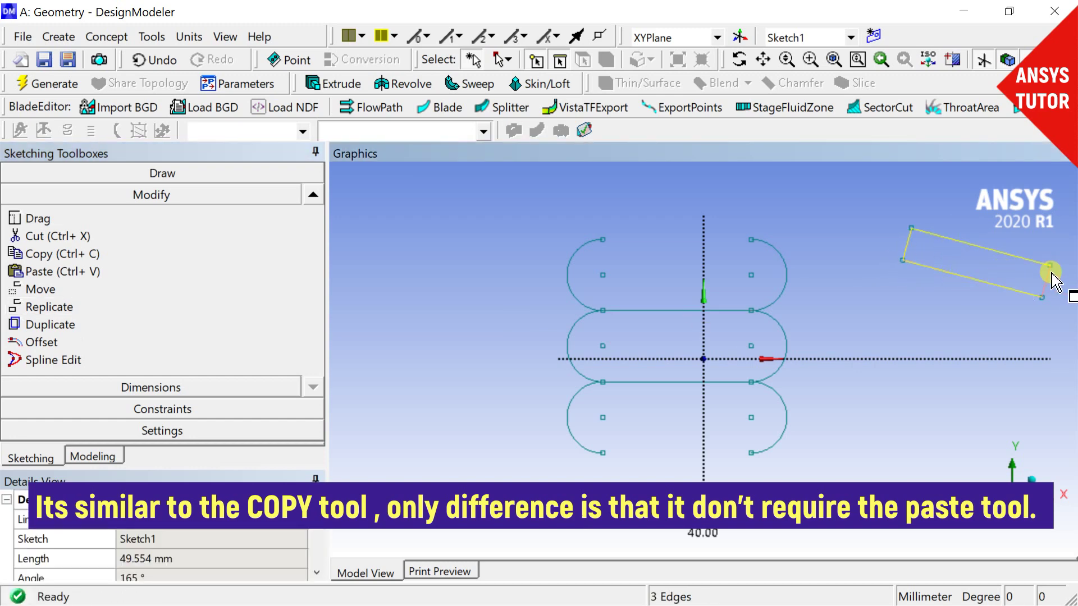
{"action": "left_click", "coordinate": [49, 307]}
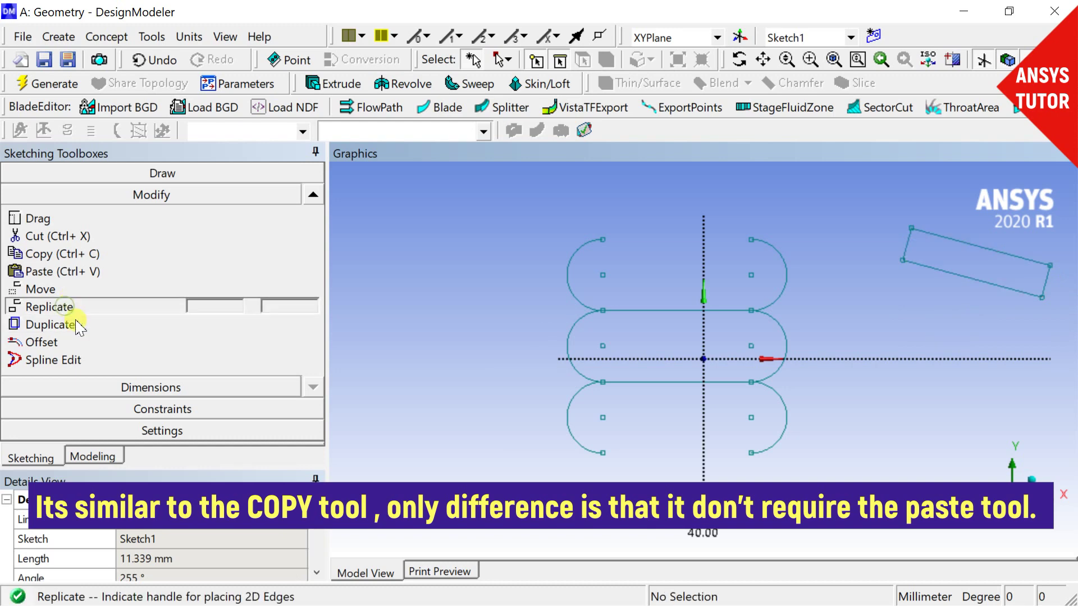
{"action": "left_click", "coordinate": [902, 261]}
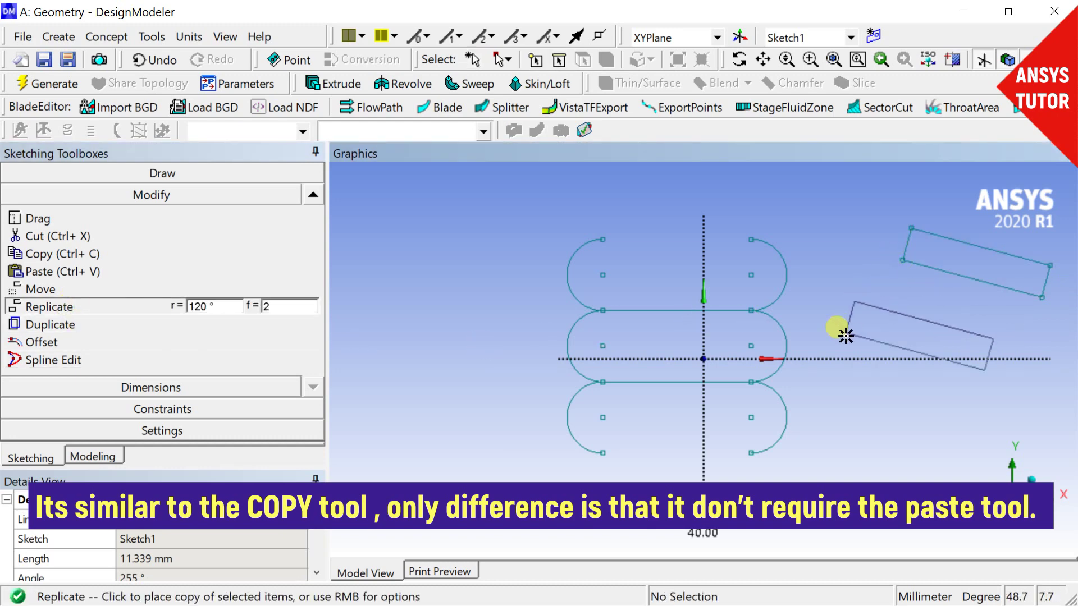
{"action": "left_click", "coordinate": [857, 401]}
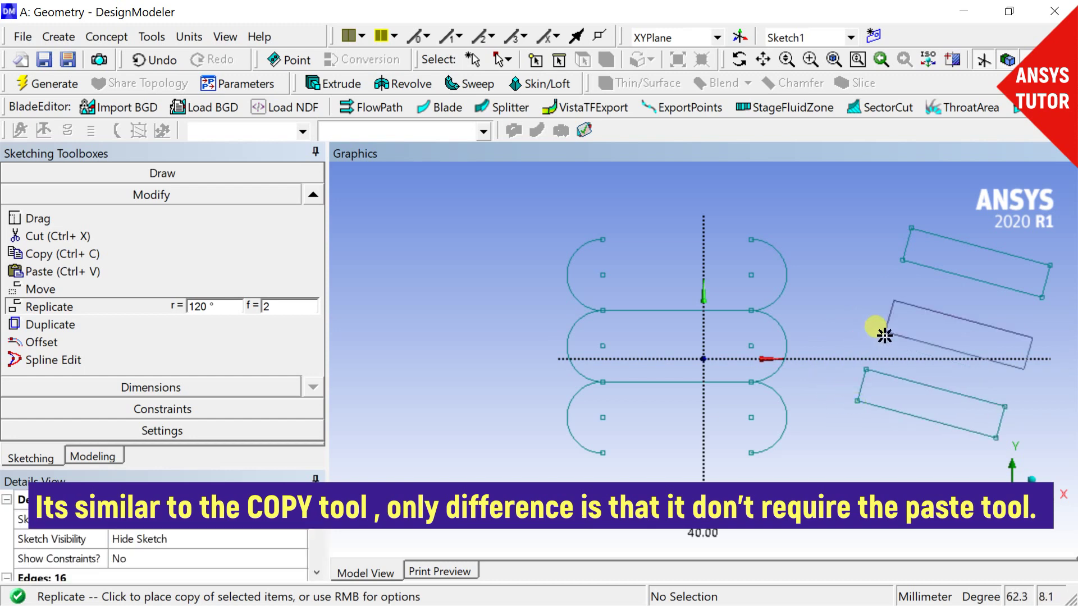
{"action": "left_click", "coordinate": [885, 335]}
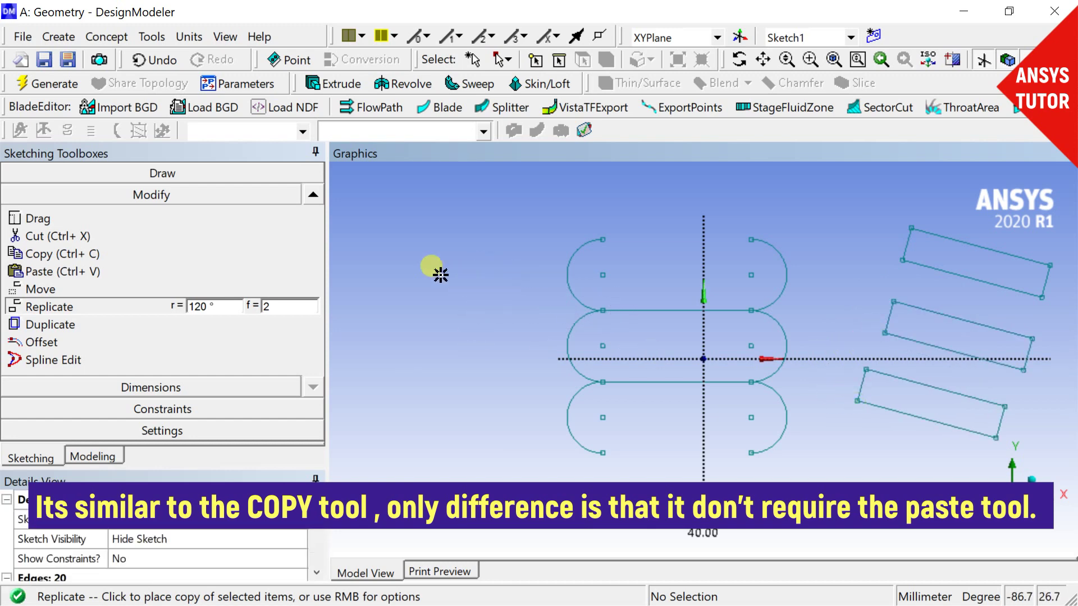
{"action": "left_click", "coordinate": [395, 253]}
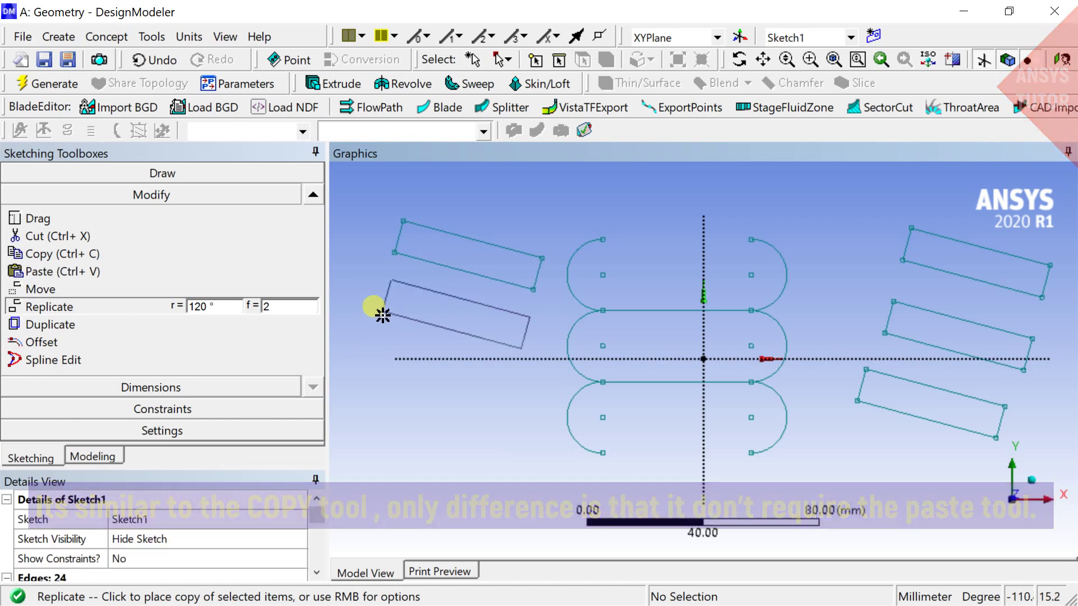
{"action": "left_click", "coordinate": [384, 371]}
{"action": "left_click", "coordinate": [381, 389]}
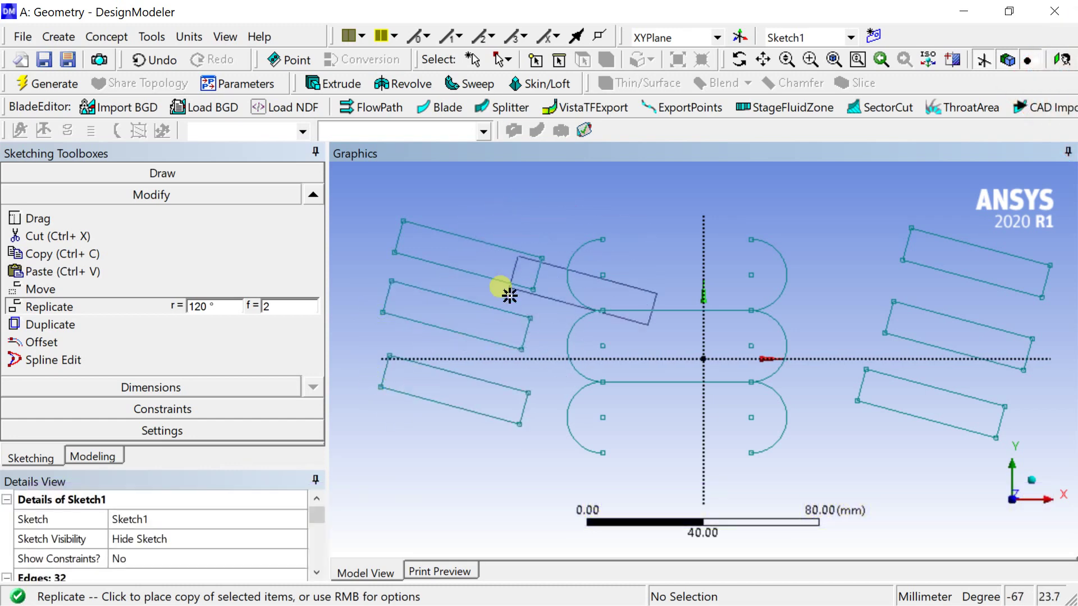
{"action": "scroll", "coordinate": [509, 286], "scroll_direction": "down", "scroll_amount": 3}
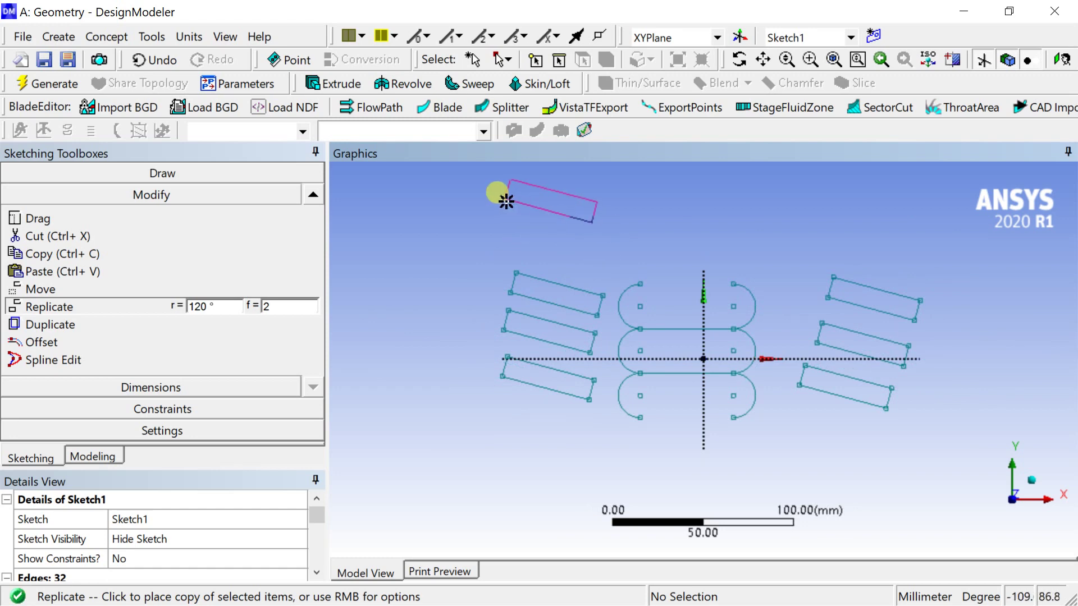
- Place one more copy rotated by -r at the upper left and finish replicating
{"action": "right_click", "coordinate": [506, 201]}
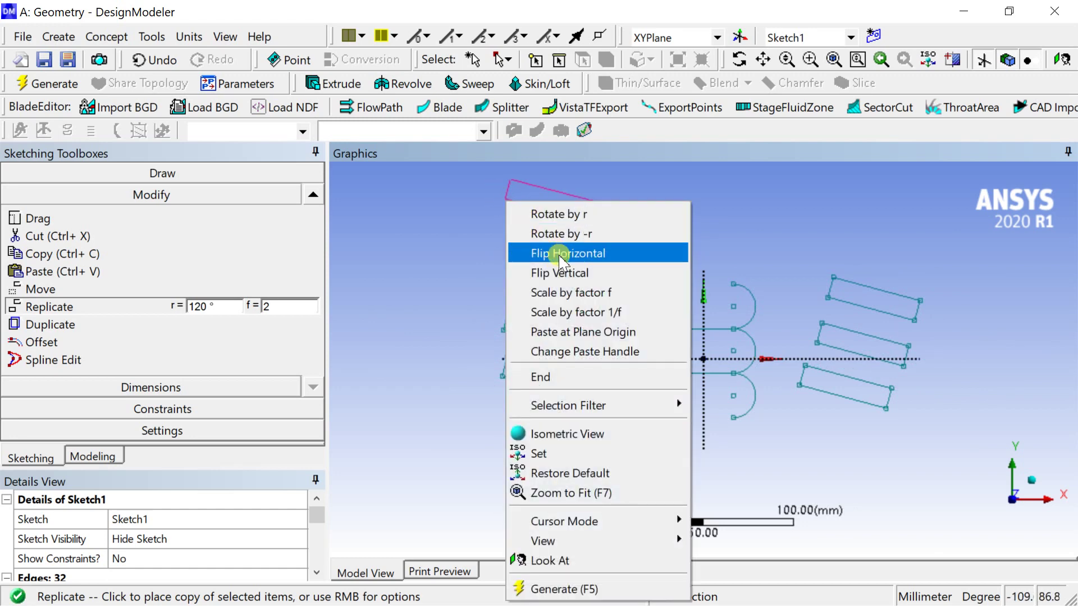
{"action": "left_click", "coordinate": [559, 233]}
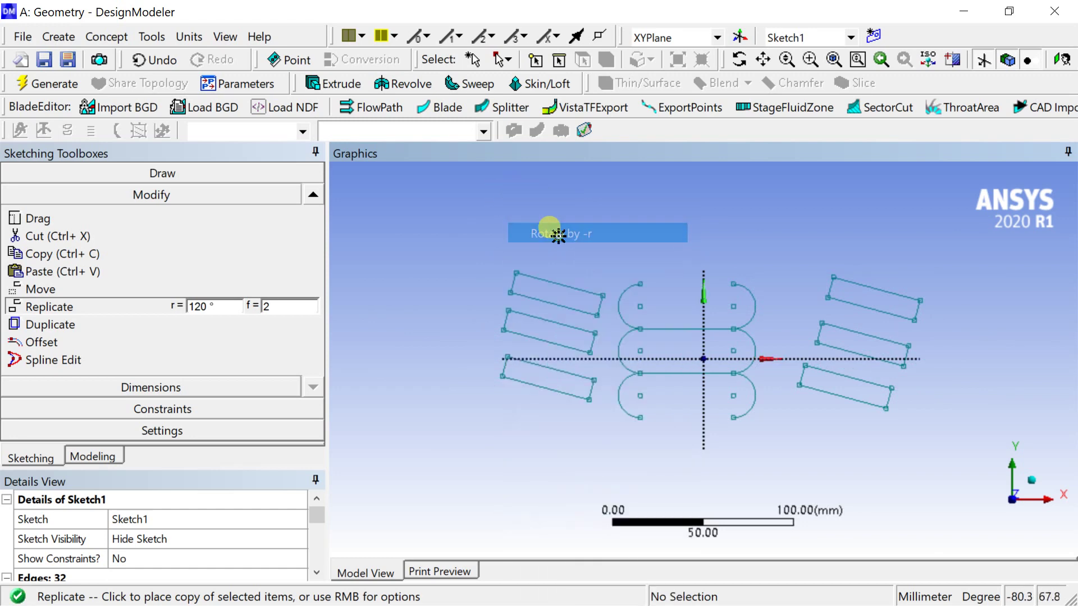
{"action": "left_click", "coordinate": [472, 256]}
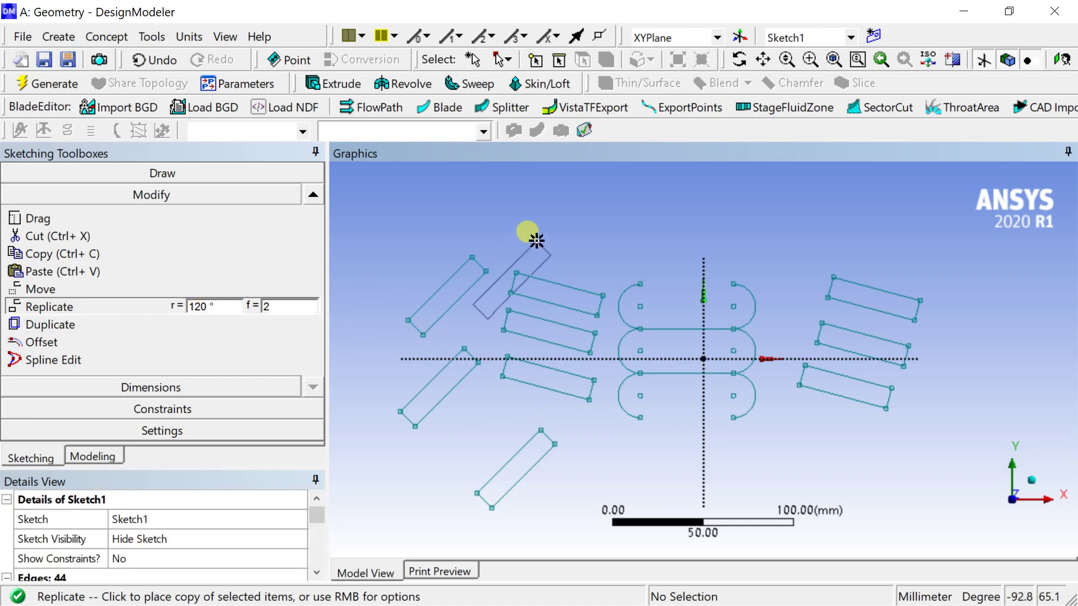
{"action": "key", "text": "Escape"}
{"action": "scroll", "coordinate": [577, 267], "scroll_direction": "up", "scroll_amount": 1}
{"action": "scroll", "coordinate": [575, 269], "scroll_direction": "up", "scroll_amount": 1}
{"action": "scroll", "coordinate": [575, 270], "scroll_direction": "down", "scroll_amount": 1}
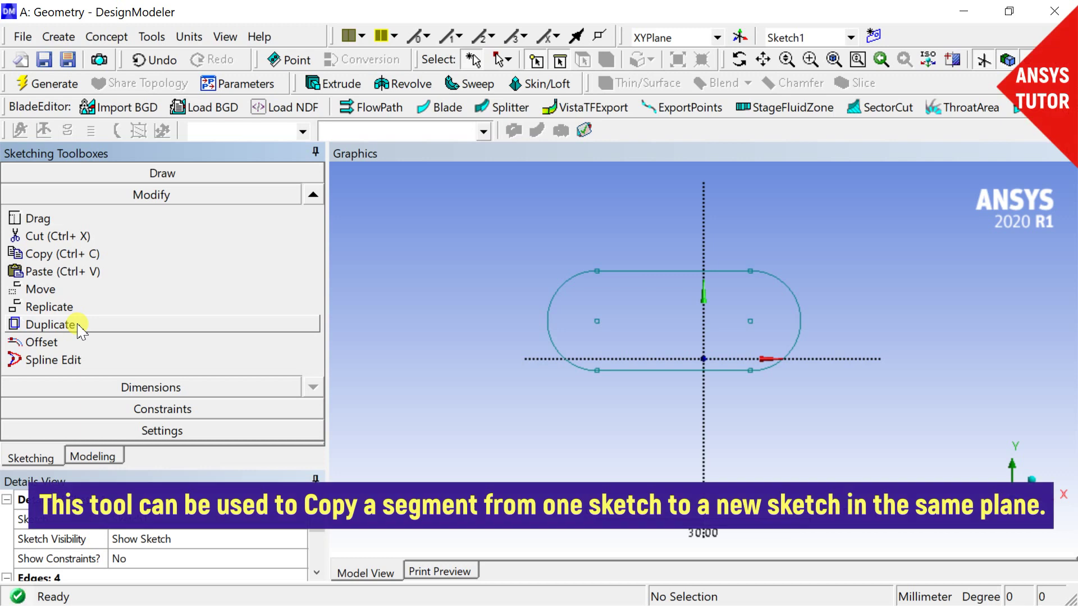
- Create a new Sketch2 on the XYPlane
{"action": "left_click", "coordinate": [92, 455]}
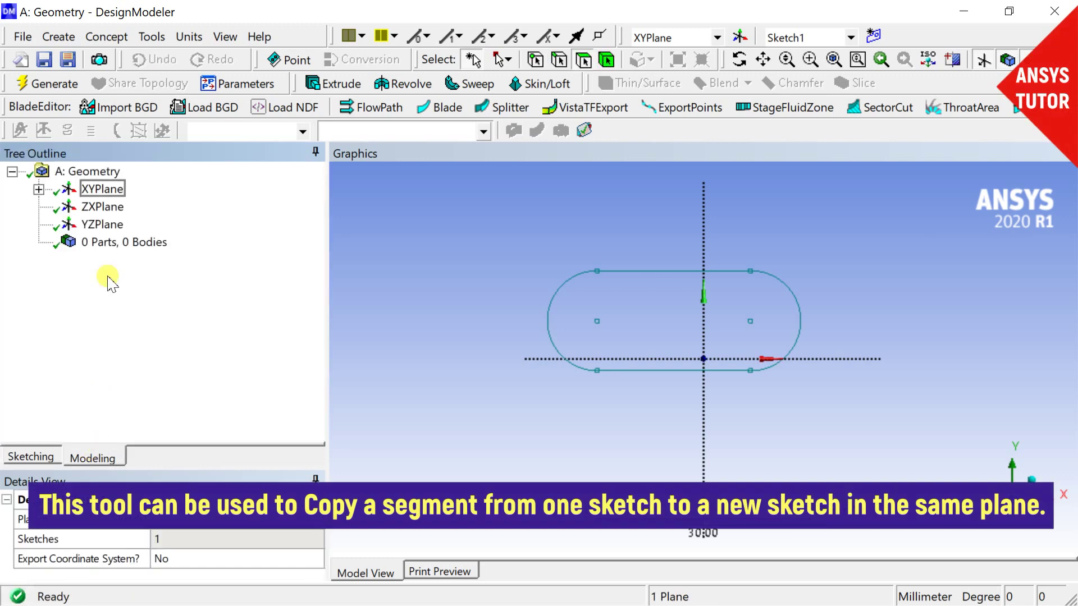
{"action": "left_click", "coordinate": [39, 189]}
{"action": "left_click", "coordinate": [104, 211]}
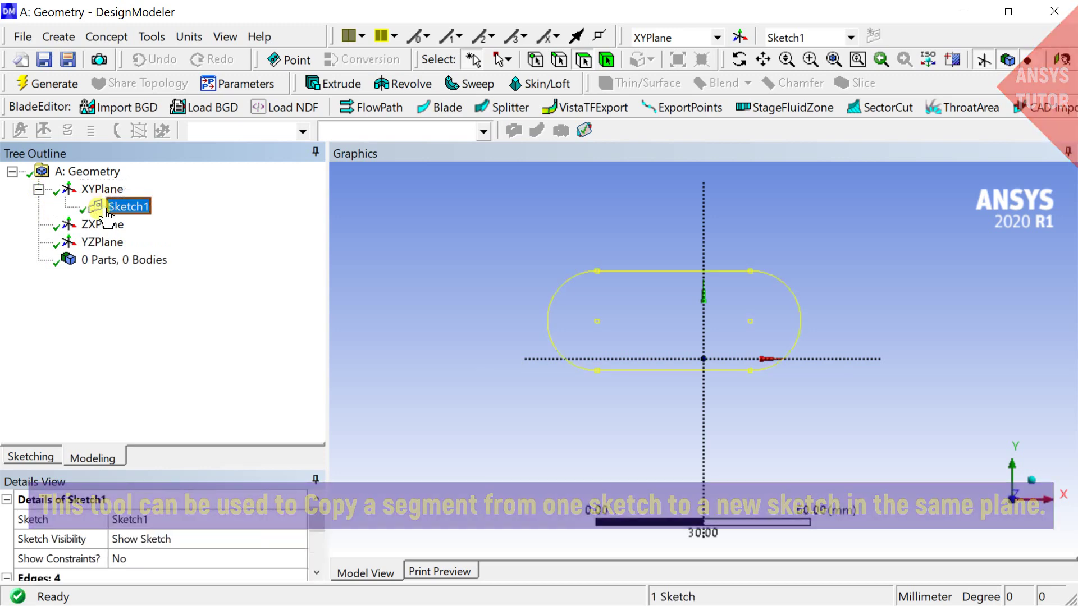
{"action": "left_click", "coordinate": [107, 192]}
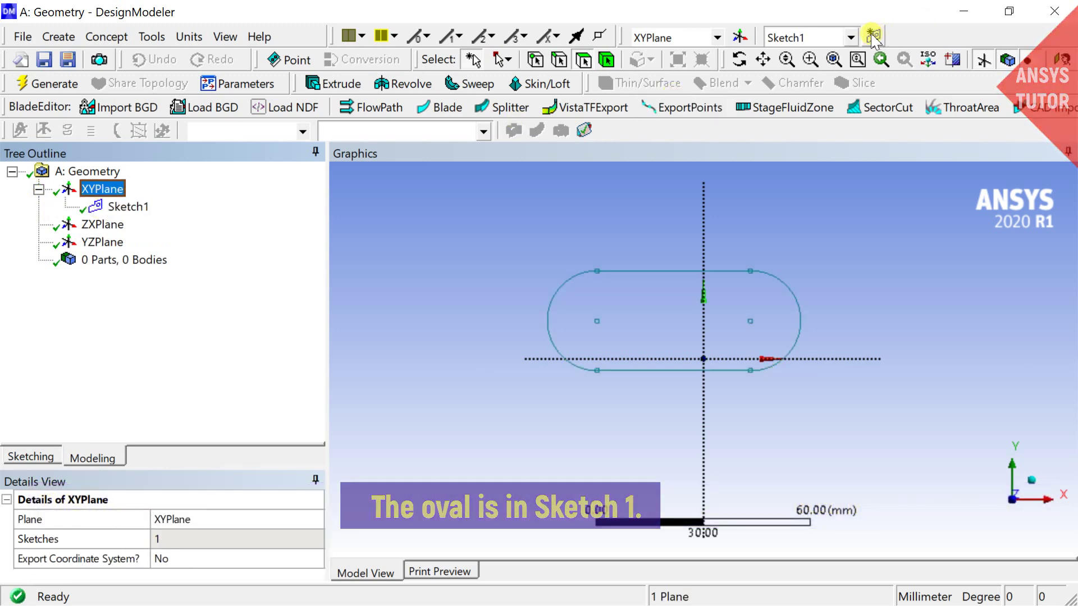
{"action": "left_click", "coordinate": [873, 37]}
{"action": "left_click", "coordinate": [129, 224]}
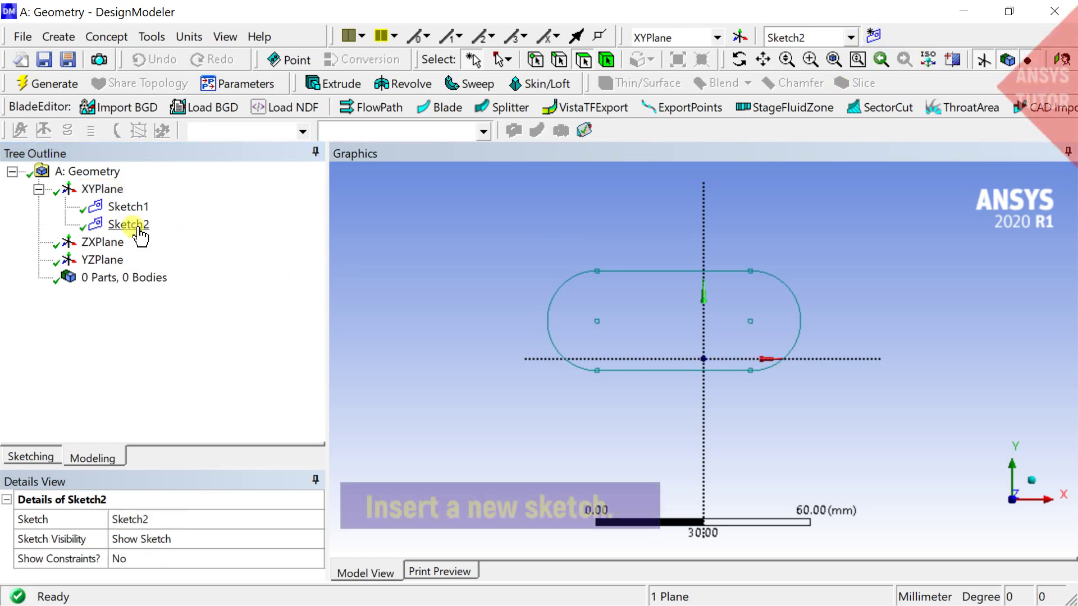
- Hide Sketch1, look at it, show it again, then make Sketch2 active for sketching
{"action": "left_click", "coordinate": [130, 207]}
{"action": "right_click", "coordinate": [135, 207]}
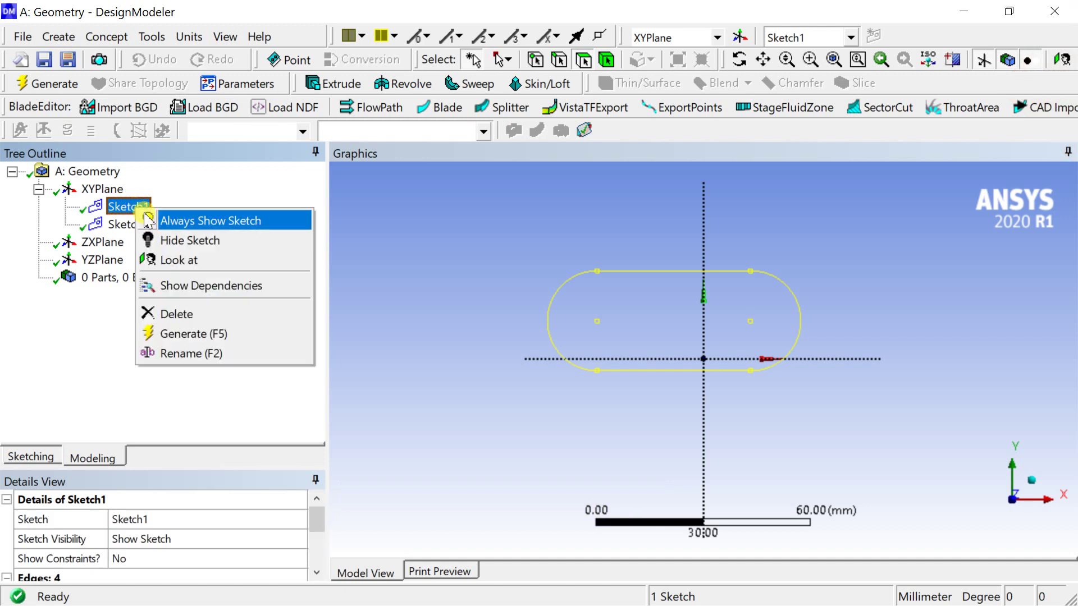
{"action": "left_click", "coordinate": [163, 241]}
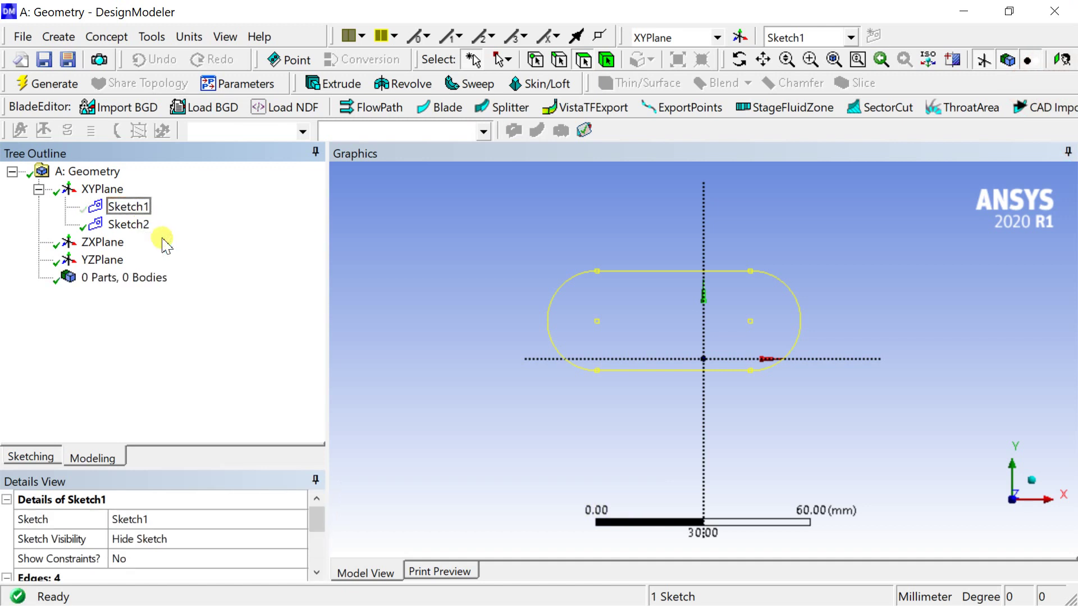
{"action": "left_click", "coordinate": [512, 264]}
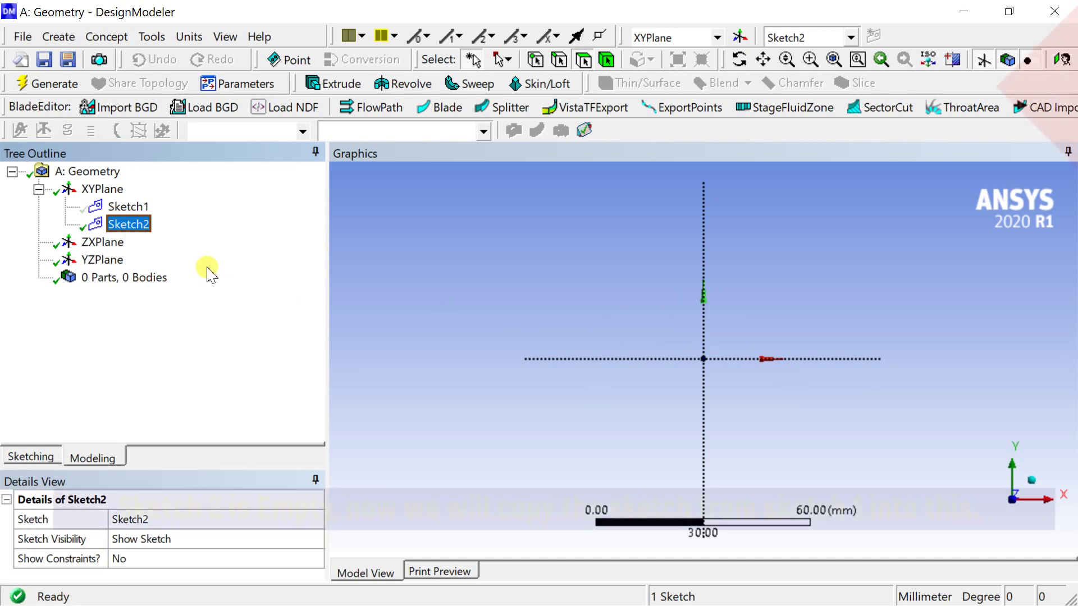
{"action": "left_click", "coordinate": [141, 209]}
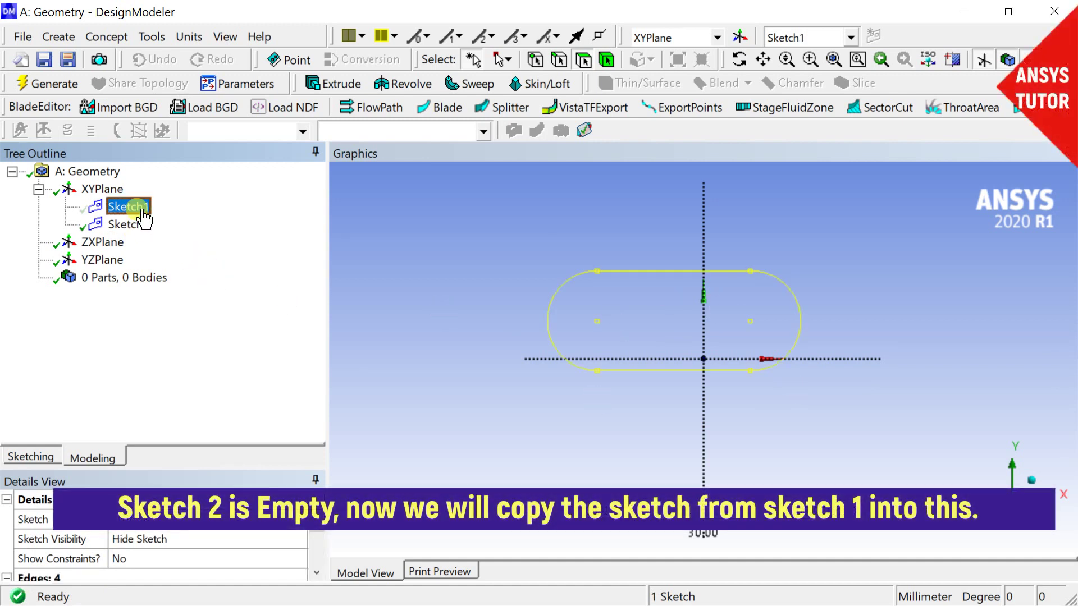
{"action": "right_click", "coordinate": [143, 211]}
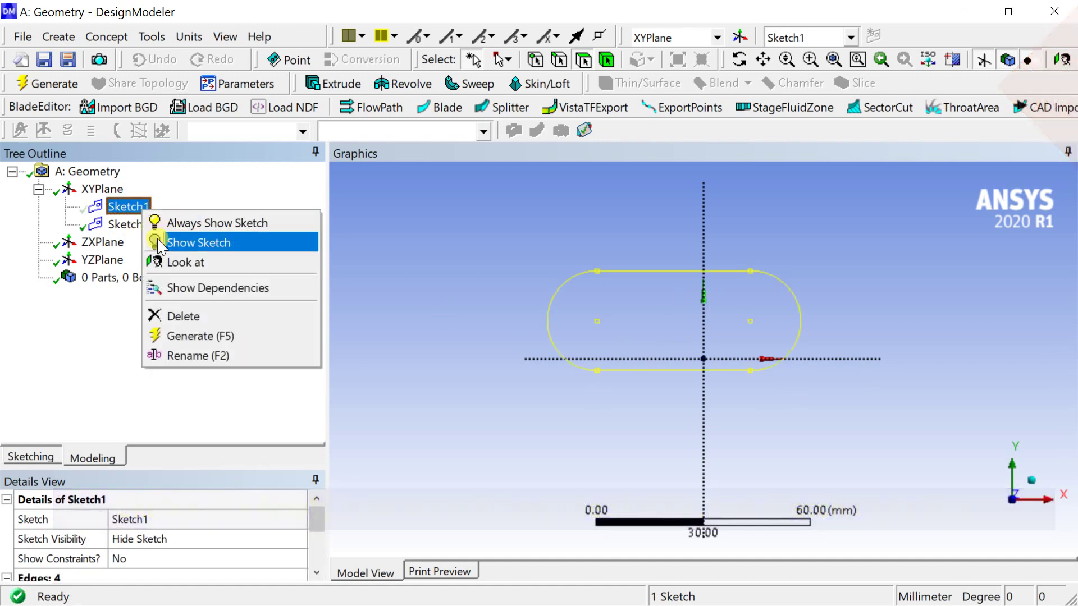
{"action": "left_click", "coordinate": [179, 263]}
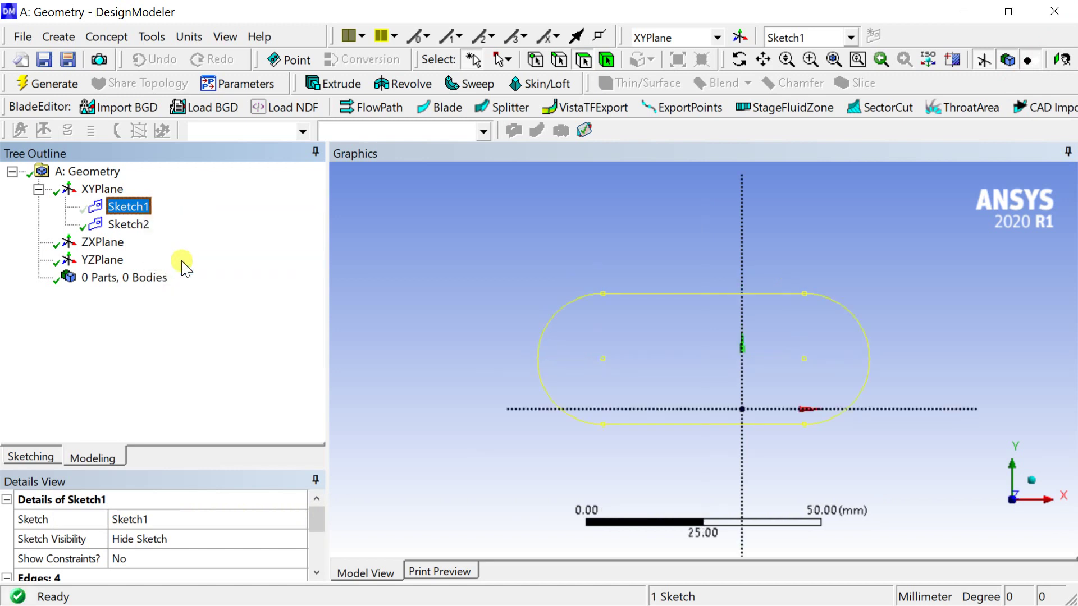
{"action": "left_click", "coordinate": [275, 230]}
{"action": "right_click", "coordinate": [130, 209]}
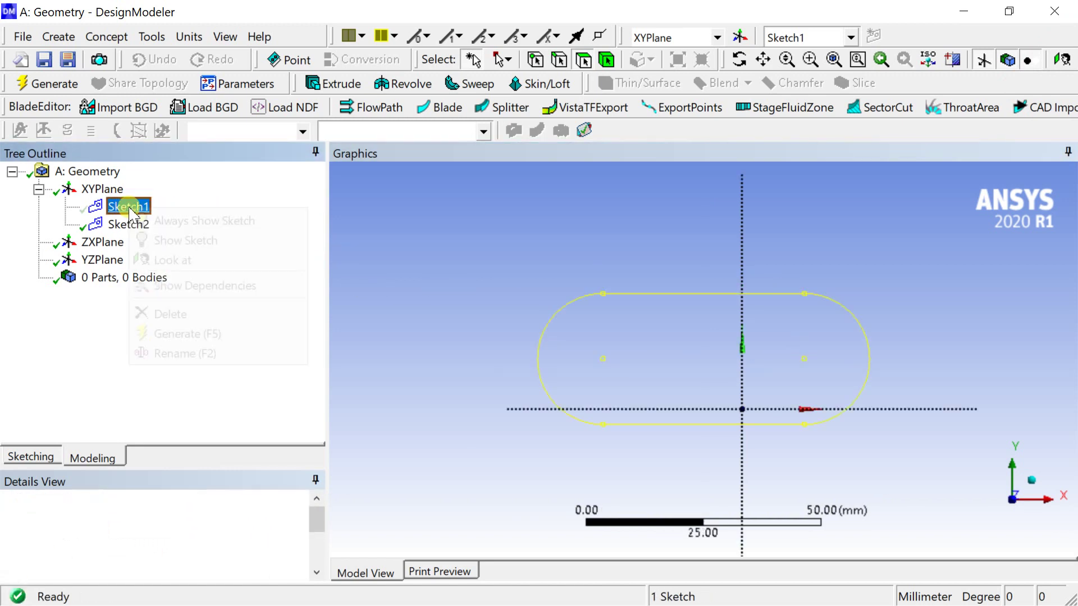
{"action": "left_click", "coordinate": [160, 241]}
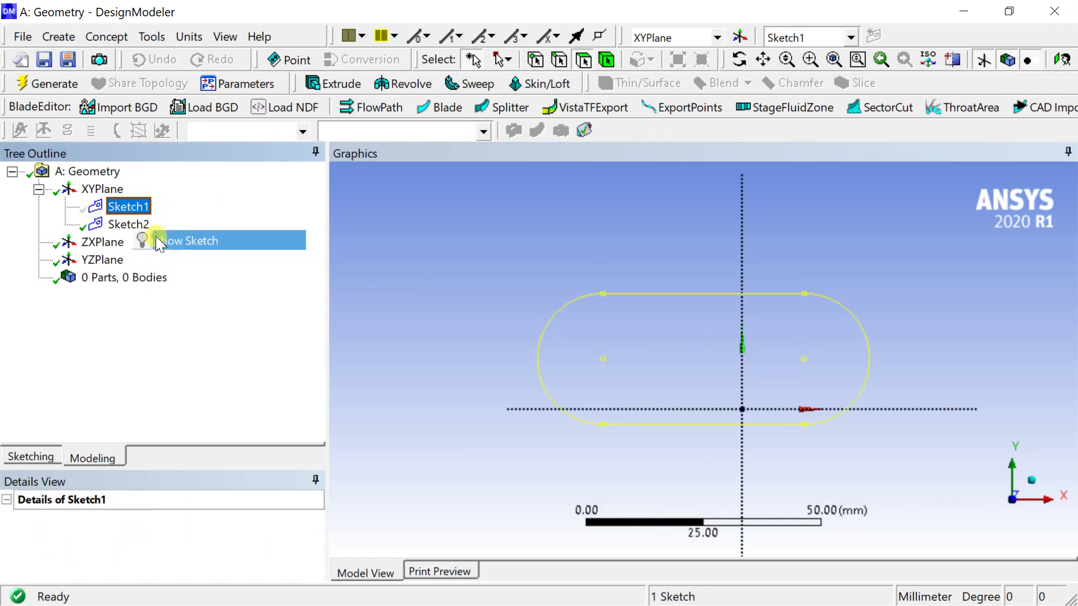
{"action": "left_click", "coordinate": [398, 261]}
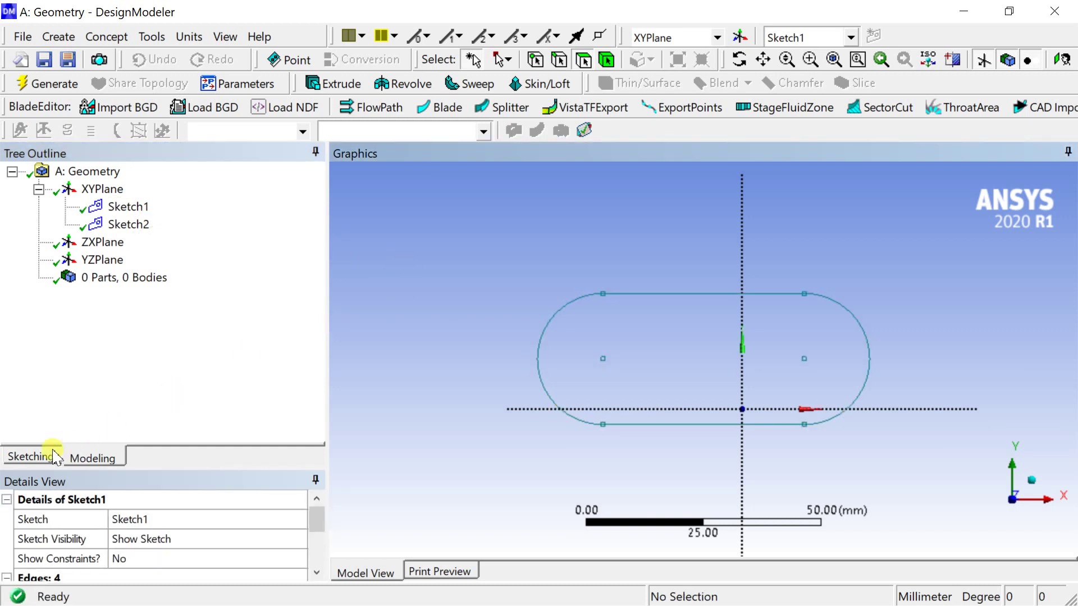
{"action": "left_click", "coordinate": [137, 226]}
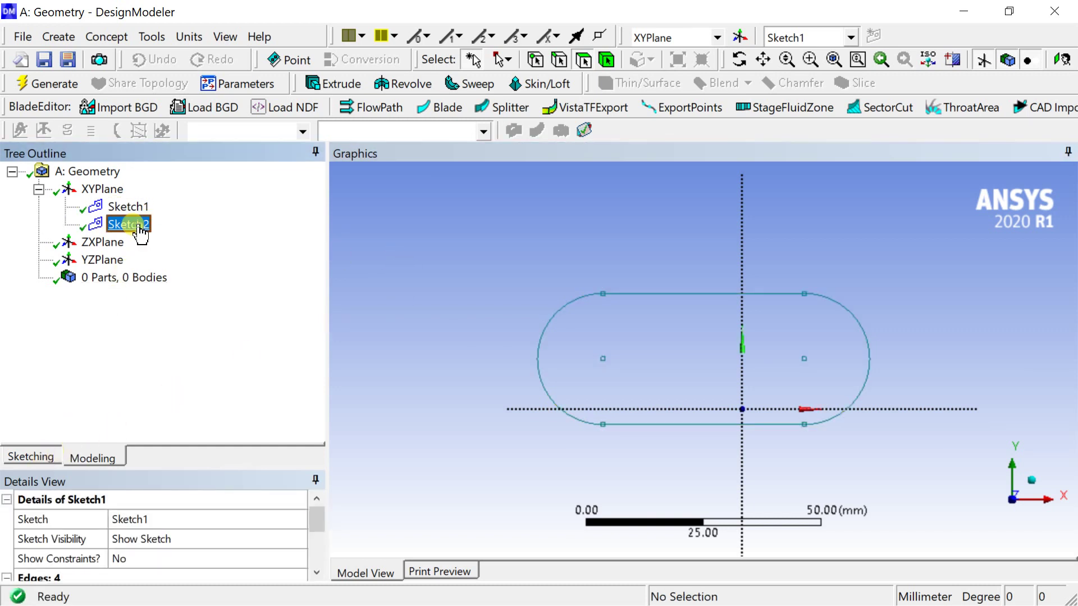
{"action": "left_click", "coordinate": [31, 457]}
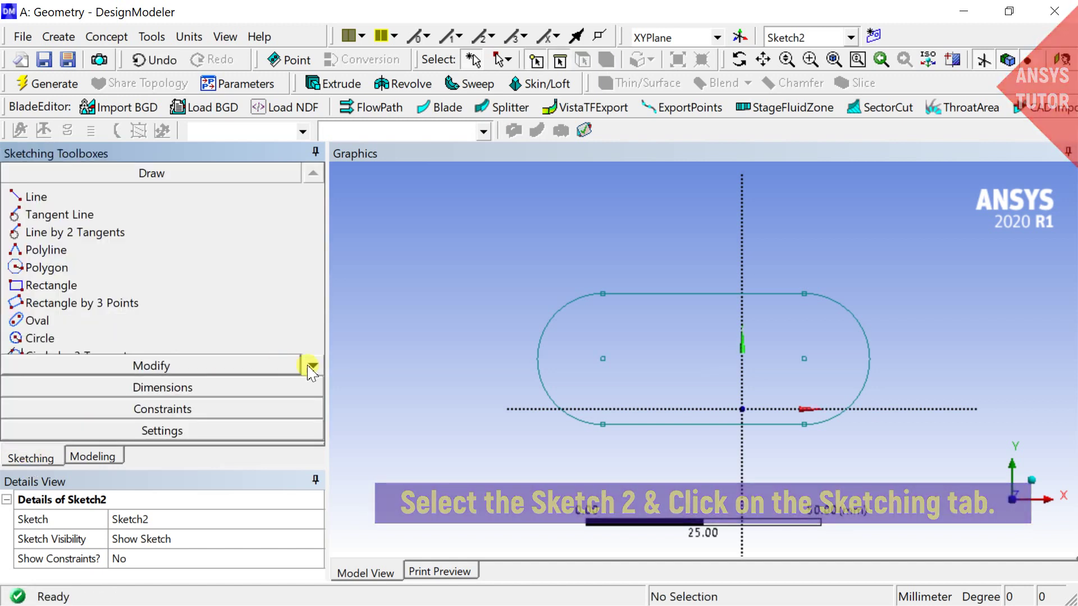
- Duplicate the oval's four edges from Sketch1 into Sketch2 with Modify > Duplicate
{"action": "left_click", "coordinate": [313, 365]}
{"action": "left_click", "coordinate": [213, 370]}
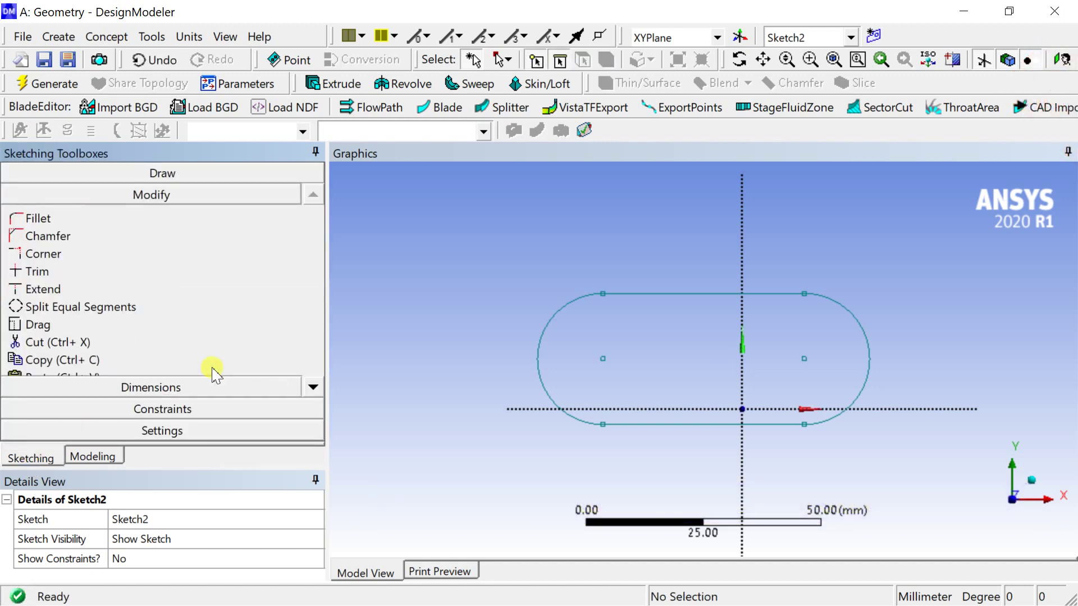
{"action": "left_click", "coordinate": [307, 389]}
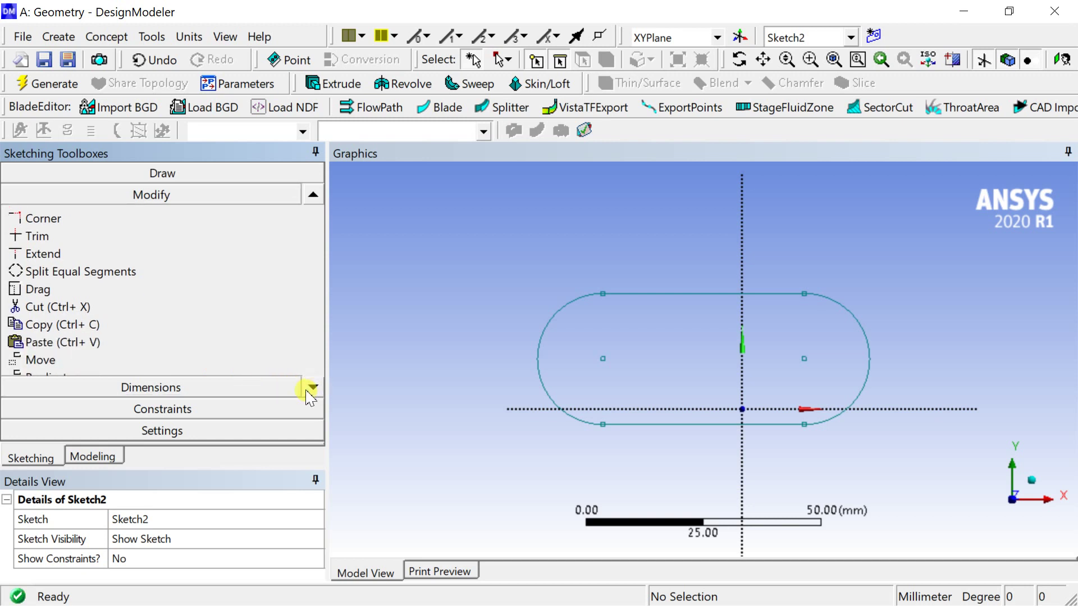
{"action": "left_click", "coordinate": [308, 390]}
{"action": "left_click", "coordinate": [308, 390]}
{"action": "left_click", "coordinate": [308, 390]}
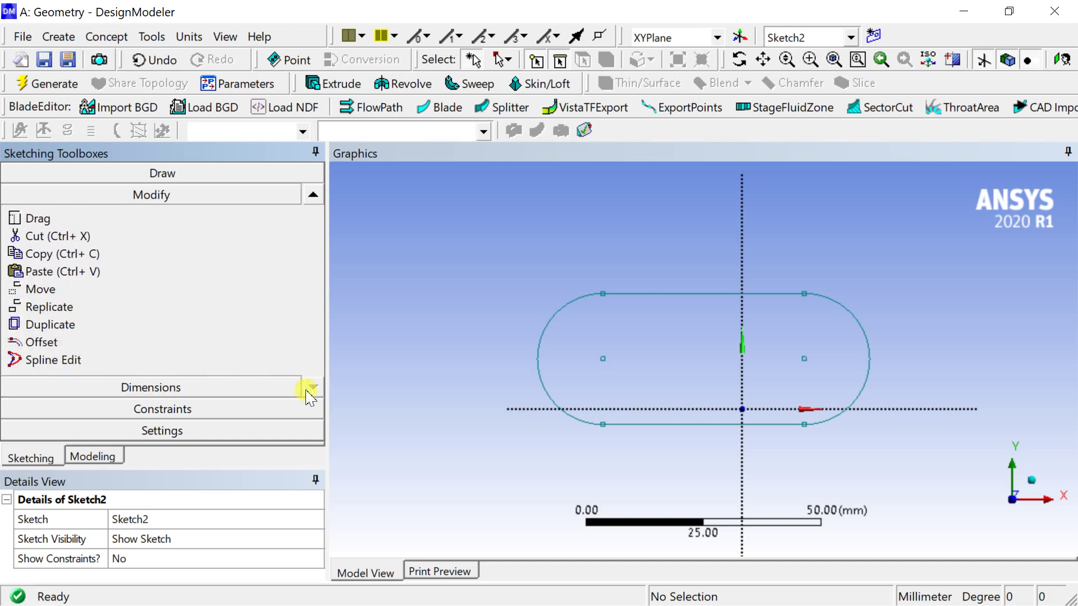
{"action": "left_click", "coordinate": [138, 331]}
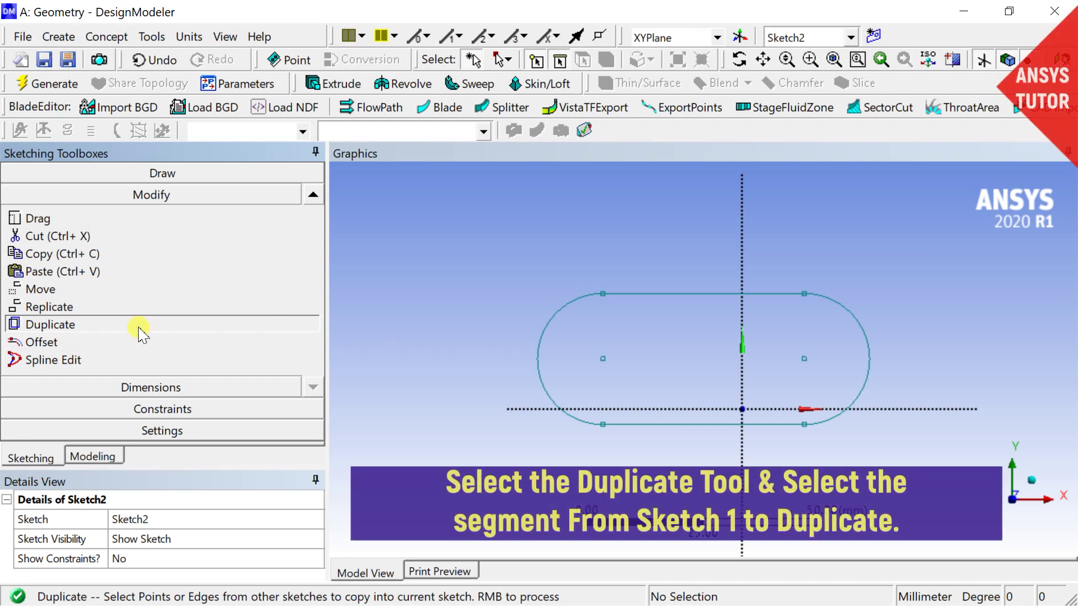
{"action": "left_click", "coordinate": [536, 347]}
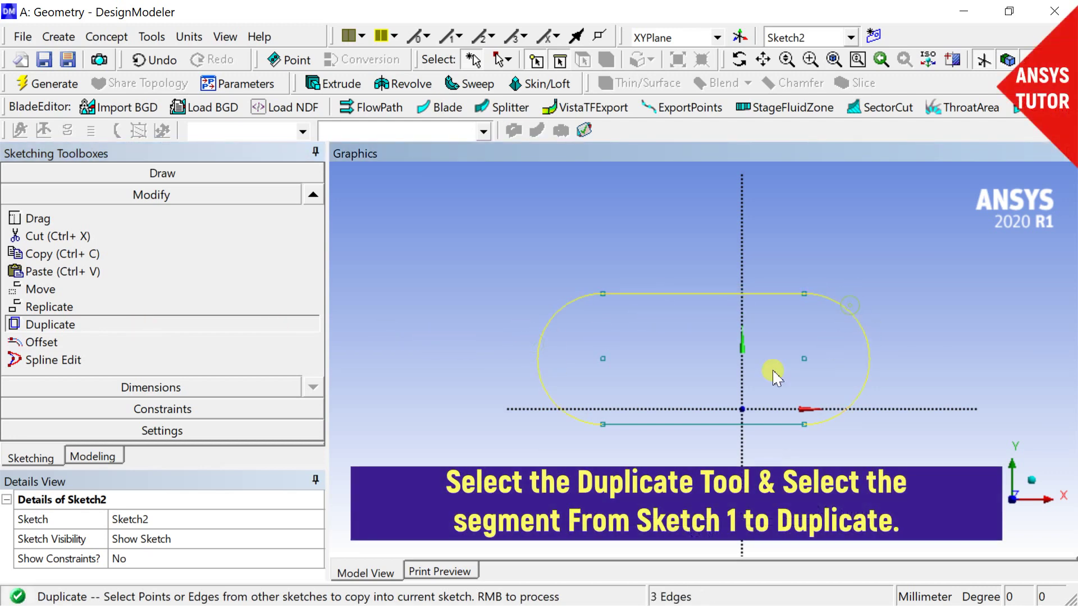
{"action": "right_click", "coordinate": [606, 311]}
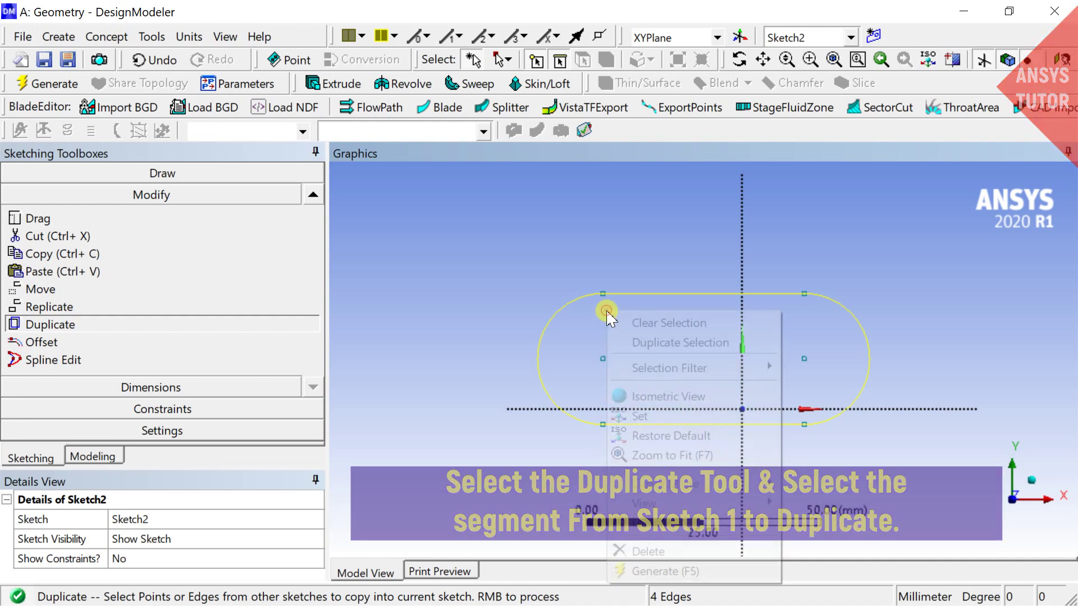
{"action": "left_click", "coordinate": [638, 343]}
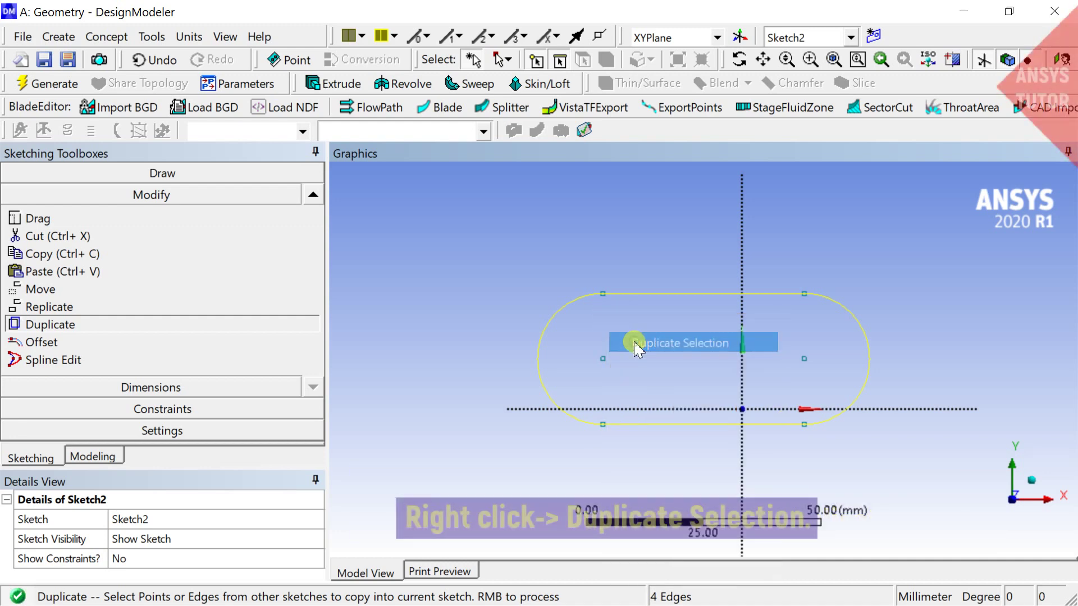
{"action": "left_click", "coordinate": [85, 458]}
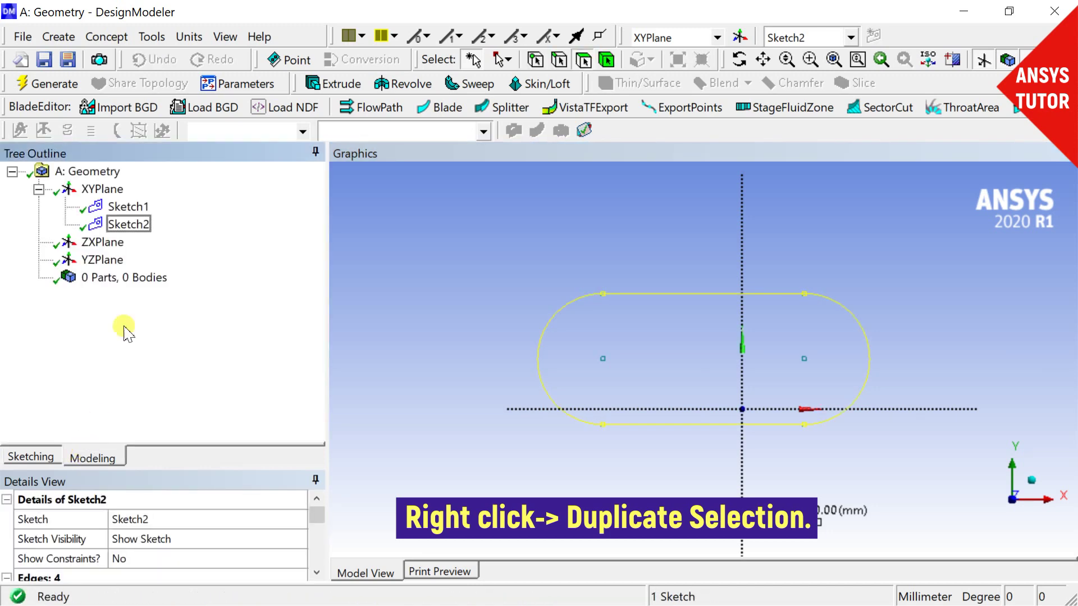
- Delete Sketch1 from the Tree Outline and confirm, leaving only Sketch2
{"action": "left_click", "coordinate": [129, 224]}
{"action": "left_click", "coordinate": [133, 208]}
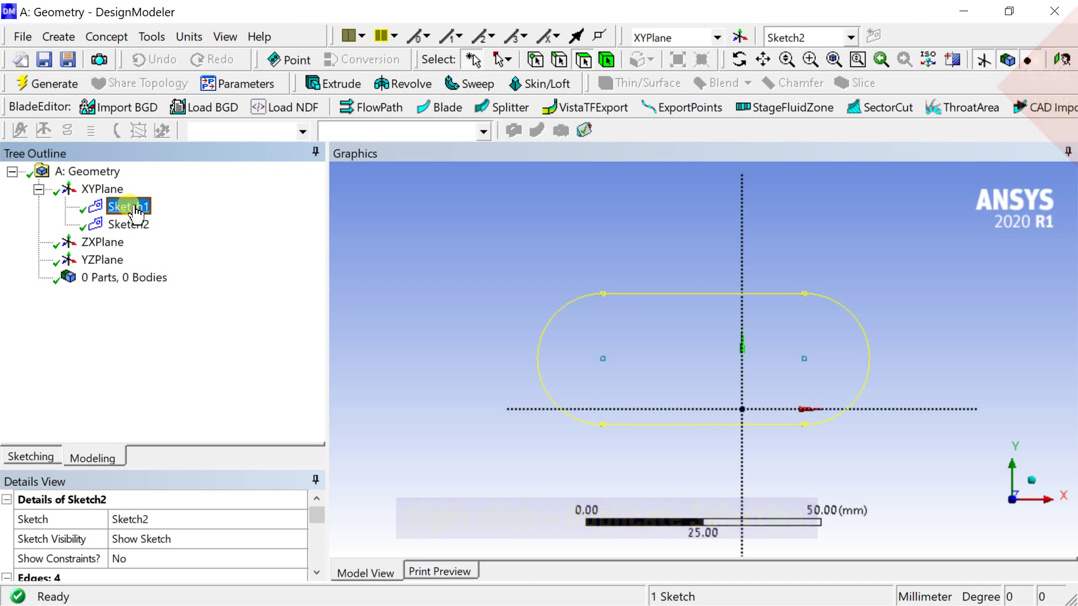
{"action": "right_click", "coordinate": [135, 206]}
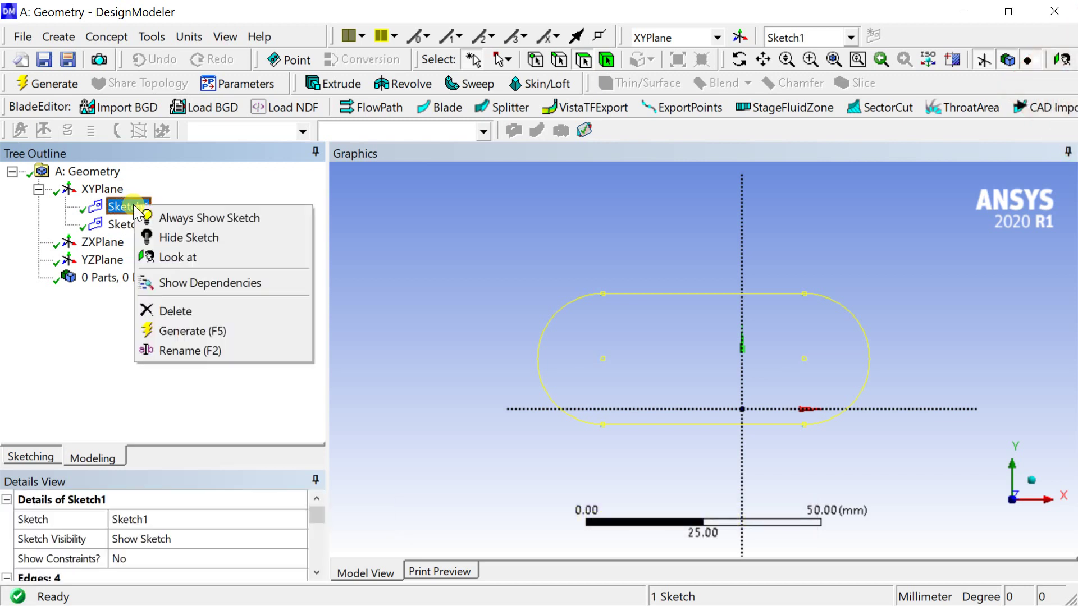
{"action": "left_click", "coordinate": [175, 313]}
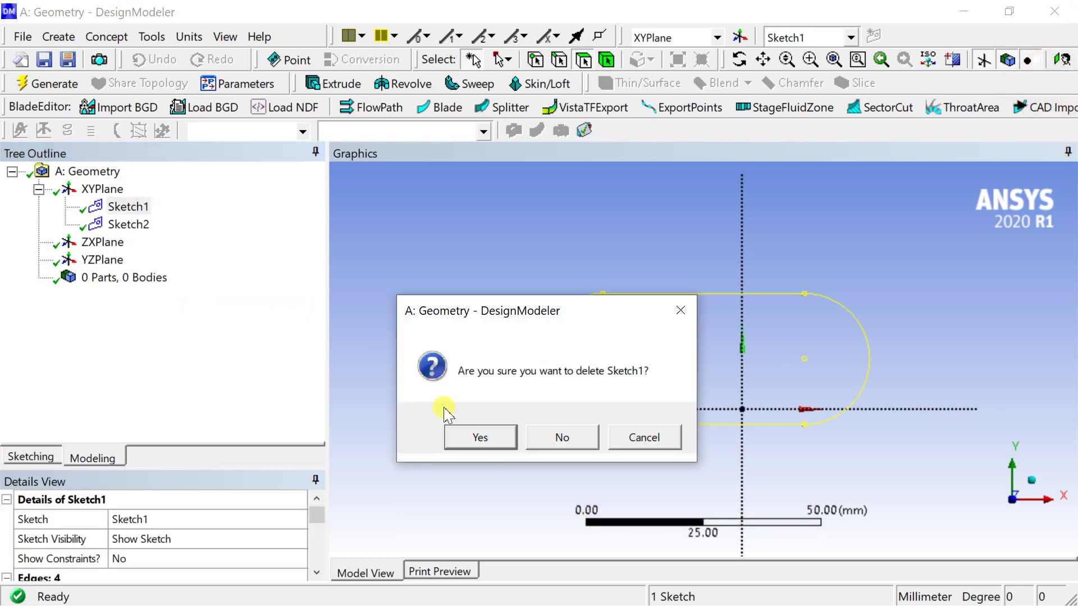
{"action": "left_click", "coordinate": [470, 444]}
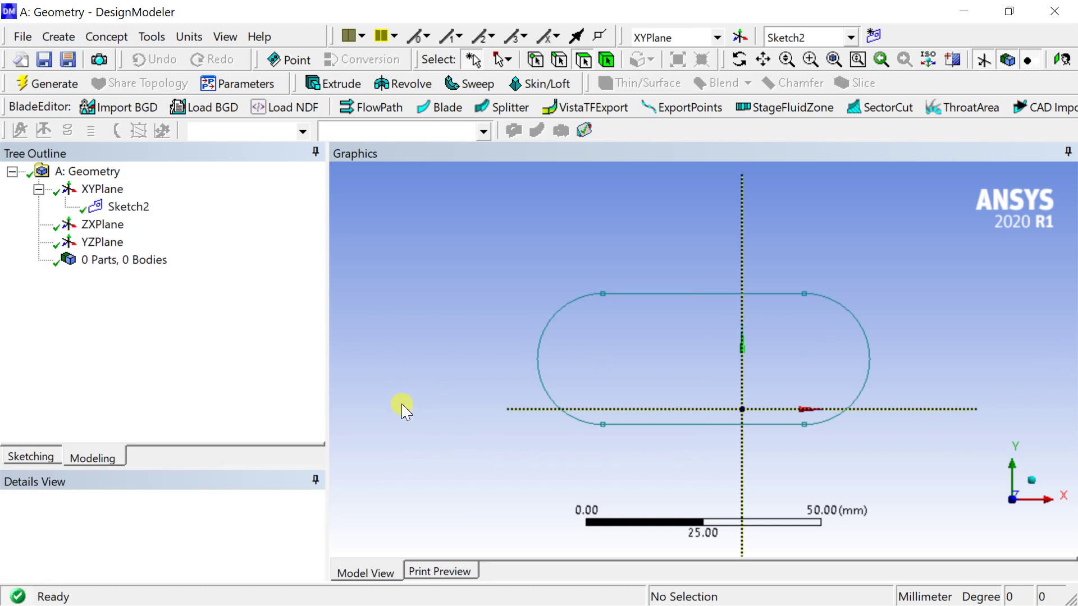
{"action": "left_click", "coordinate": [142, 214]}
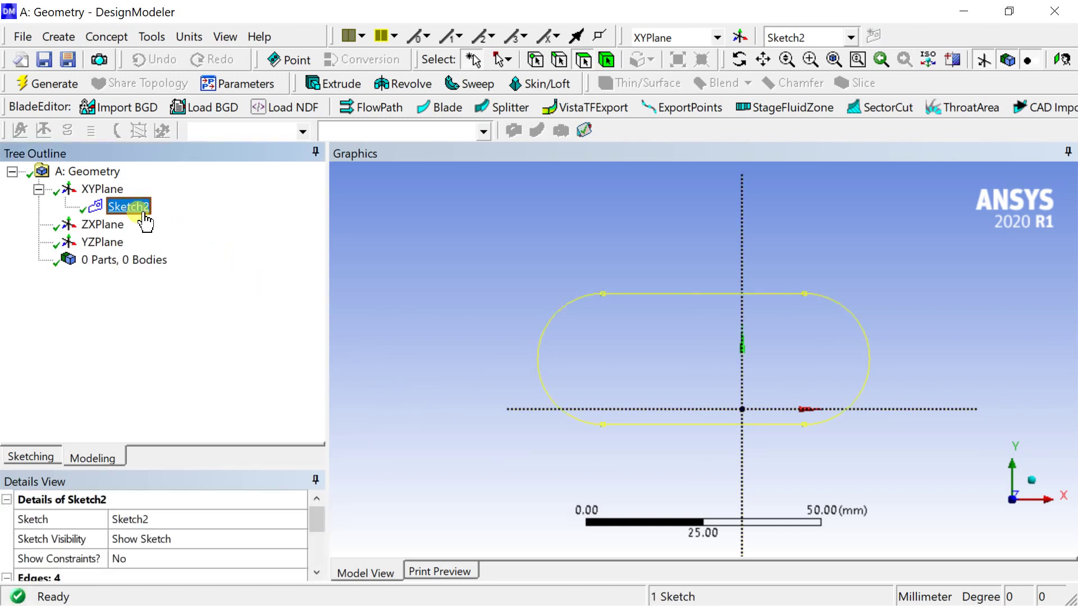
{"action": "left_click", "coordinate": [428, 304]}
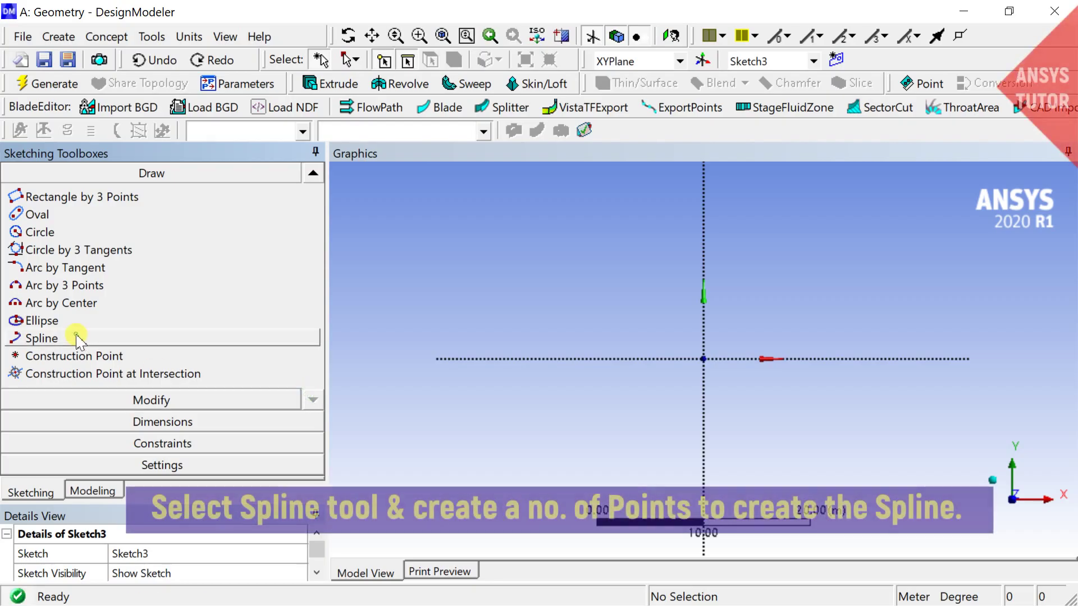
- Draw an open flexible spline through four points, arching over the origin and looping back underneath
{"action": "left_click", "coordinate": [42, 338]}
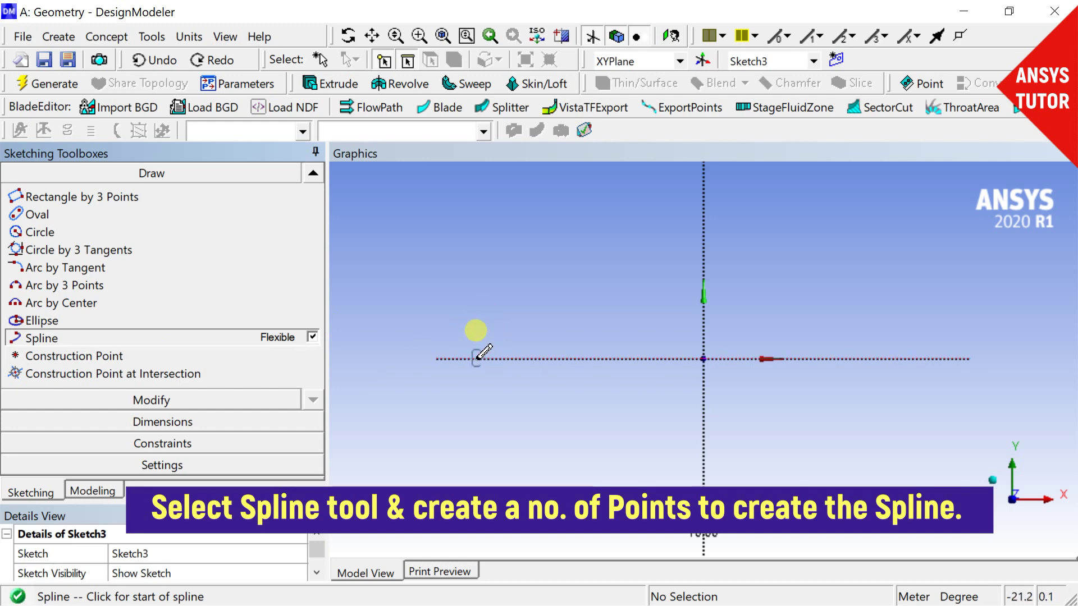
{"action": "left_click", "coordinate": [476, 356]}
{"action": "left_click", "coordinate": [557, 285]}
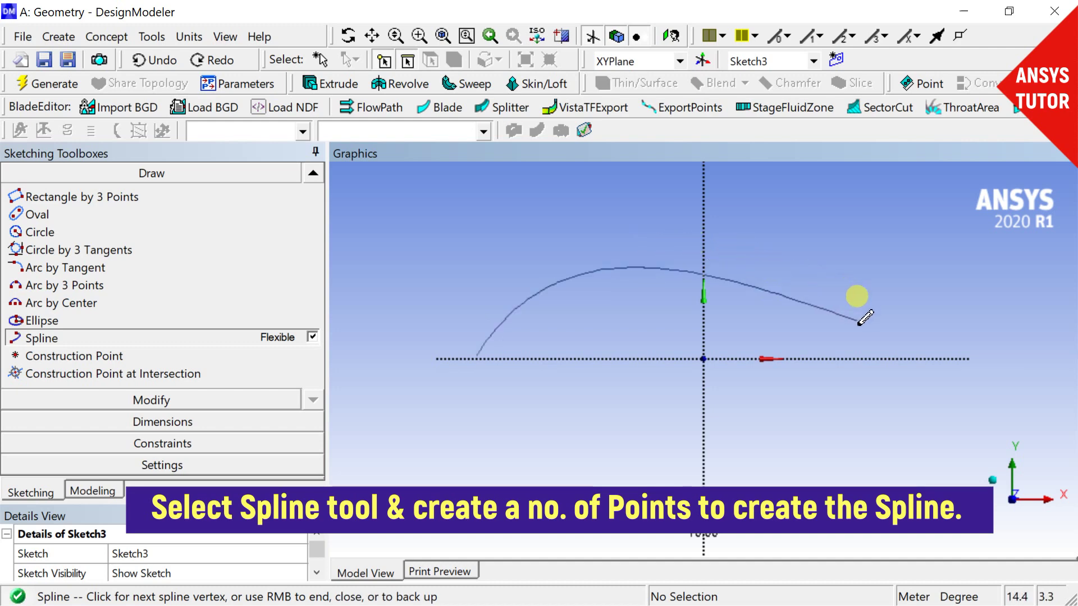
{"action": "left_click", "coordinate": [931, 387]}
{"action": "left_click", "coordinate": [627, 433]}
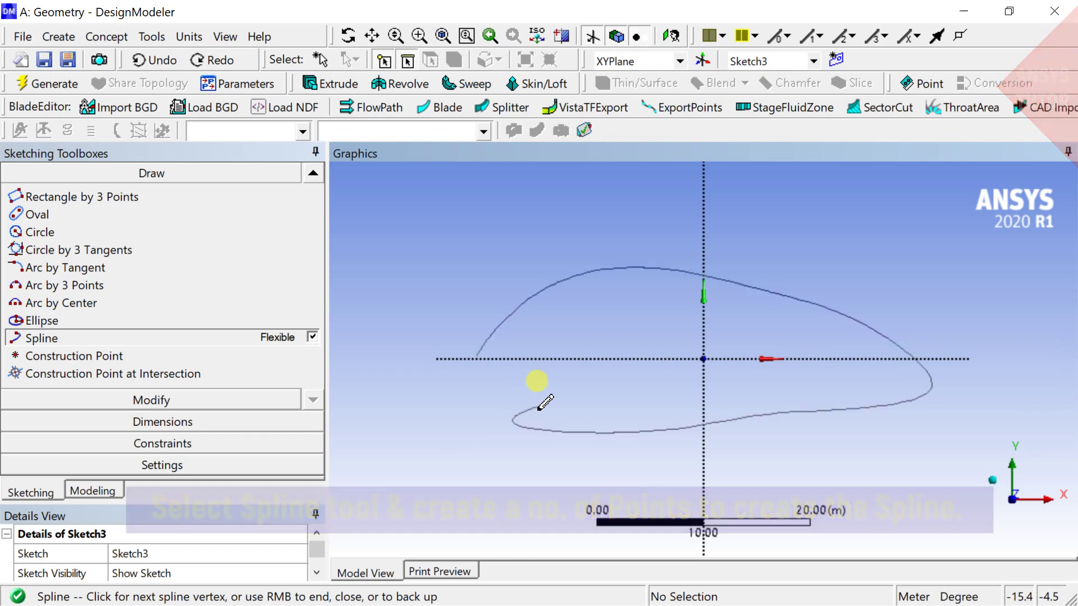
{"action": "right_click", "coordinate": [500, 402]}
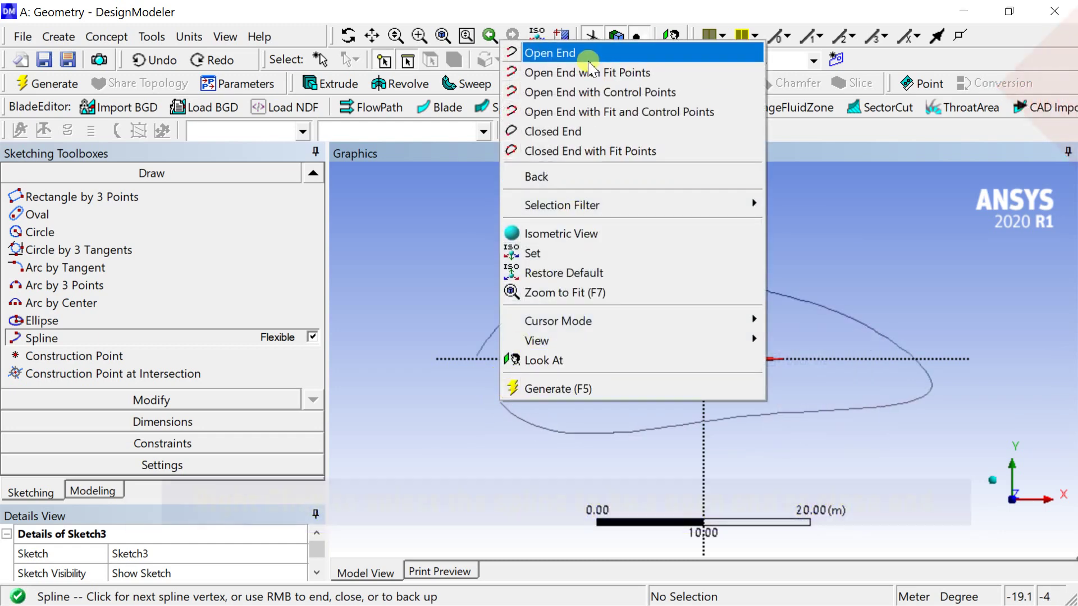
{"action": "left_click", "coordinate": [573, 48]}
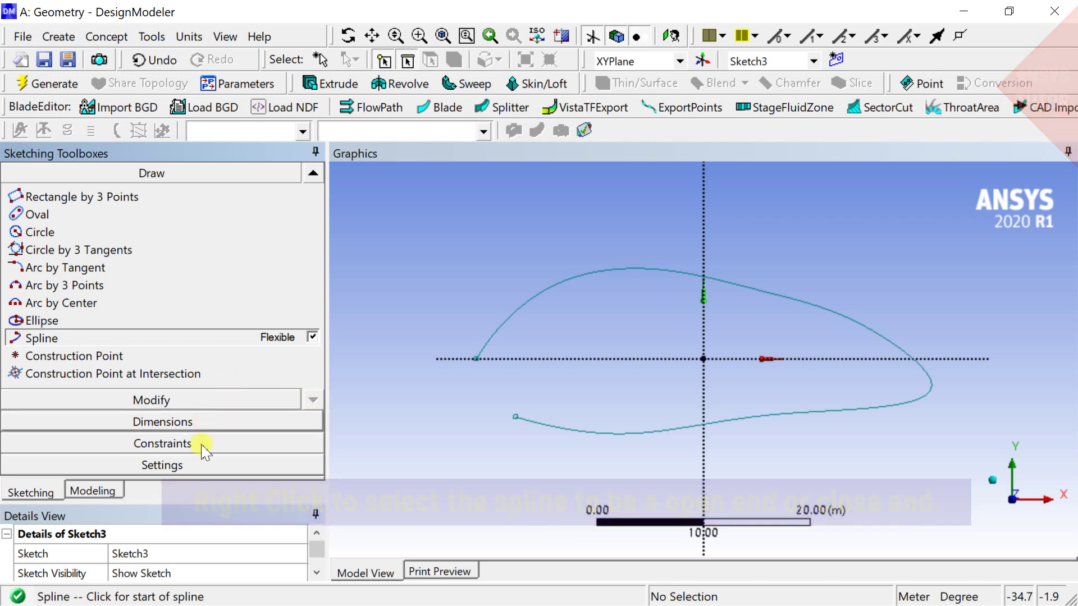
{"action": "left_click", "coordinate": [205, 400]}
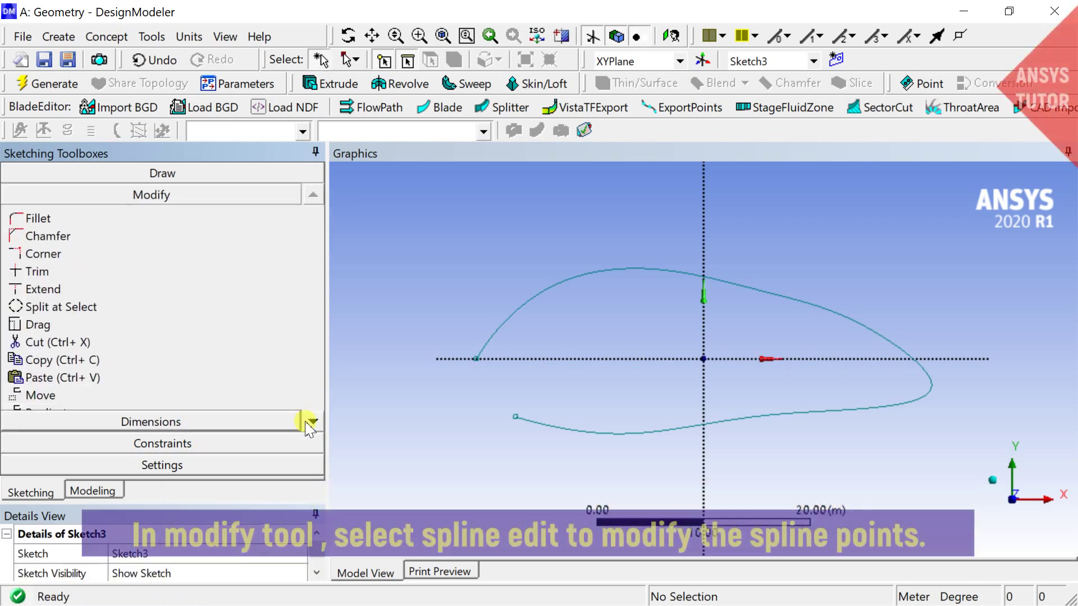
- Select the Sketch3 spline for editing and drag its lower and upper-right fit points toward the tail
{"action": "left_click", "coordinate": [313, 424]}
{"action": "left_click", "coordinate": [313, 422]}
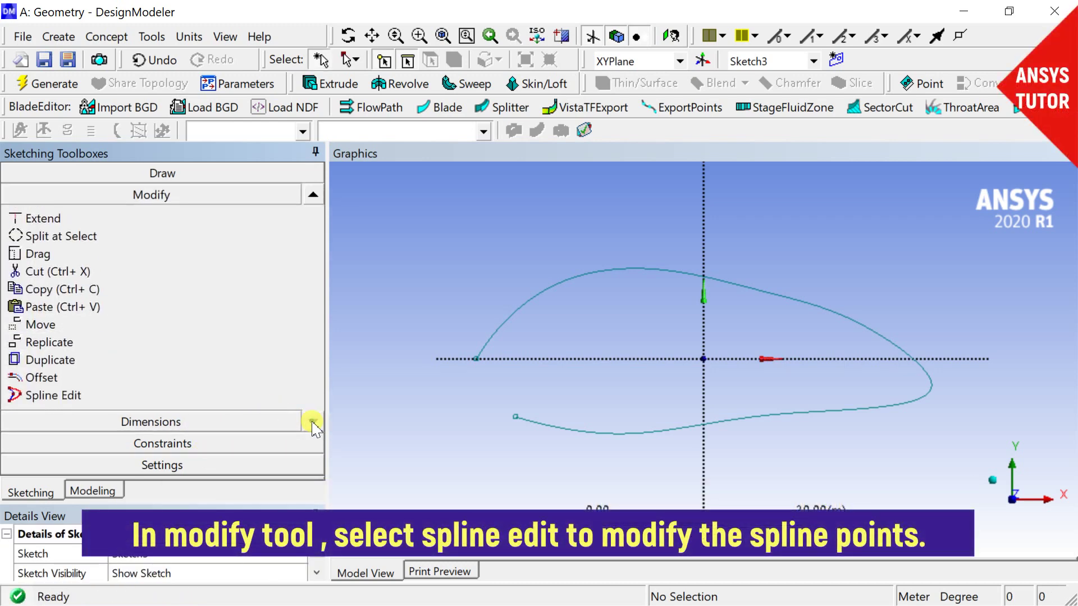
{"action": "left_click", "coordinate": [173, 398]}
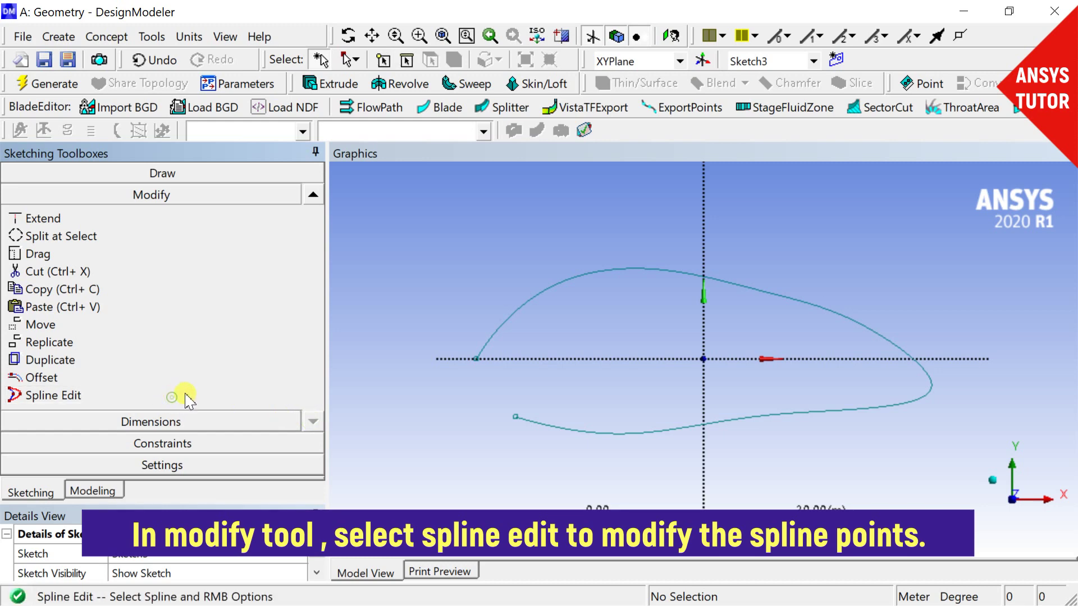
{"action": "left_click", "coordinate": [482, 343]}
{"action": "mouse_move", "coordinate": [611, 433]}
{"action": "left_mouse_down"}
{"action": "mouse_move", "coordinate": [640, 463]}
{"action": "mouse_move", "coordinate": [636, 419]}
{"action": "left_mouse_up"}
{"action": "left_click_drag", "start_coordinate": [778, 413], "coordinate": [1033, 380]}
{"action": "left_click_drag", "start_coordinate": [770, 291], "coordinate": [859, 336]}
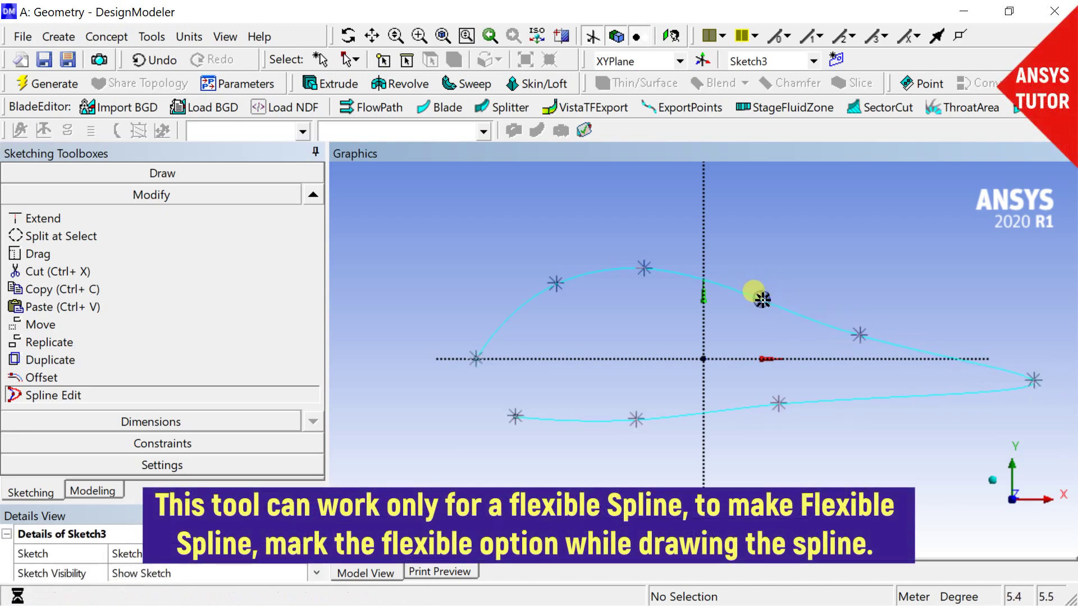
- Lower the upper fit points to flatten the top and move the lower-left point near the leading edge
{"action": "left_click", "coordinate": [648, 275]}
{"action": "left_click", "coordinate": [651, 292]}
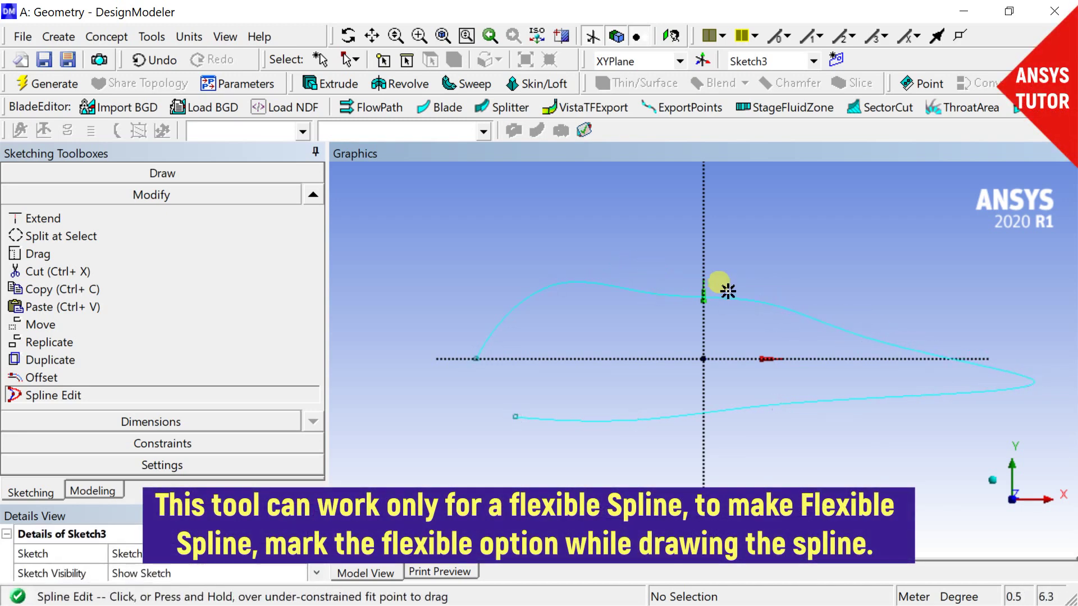
{"action": "left_click", "coordinate": [755, 301]}
{"action": "left_click", "coordinate": [755, 314]}
{"action": "left_click", "coordinate": [554, 286]}
{"action": "left_click", "coordinate": [568, 302]}
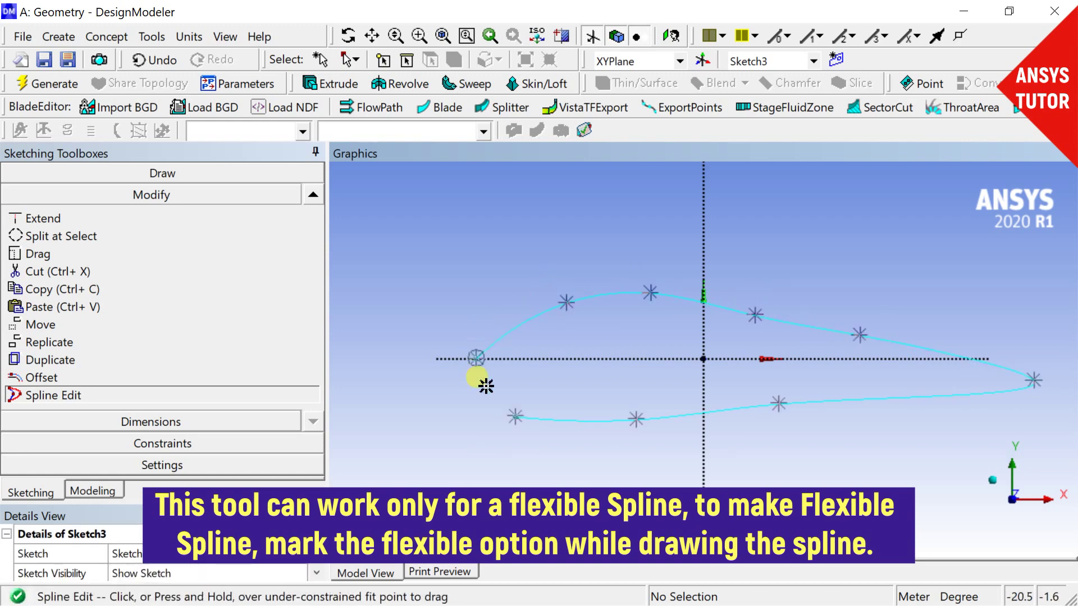
{"action": "left_click", "coordinate": [513, 415]}
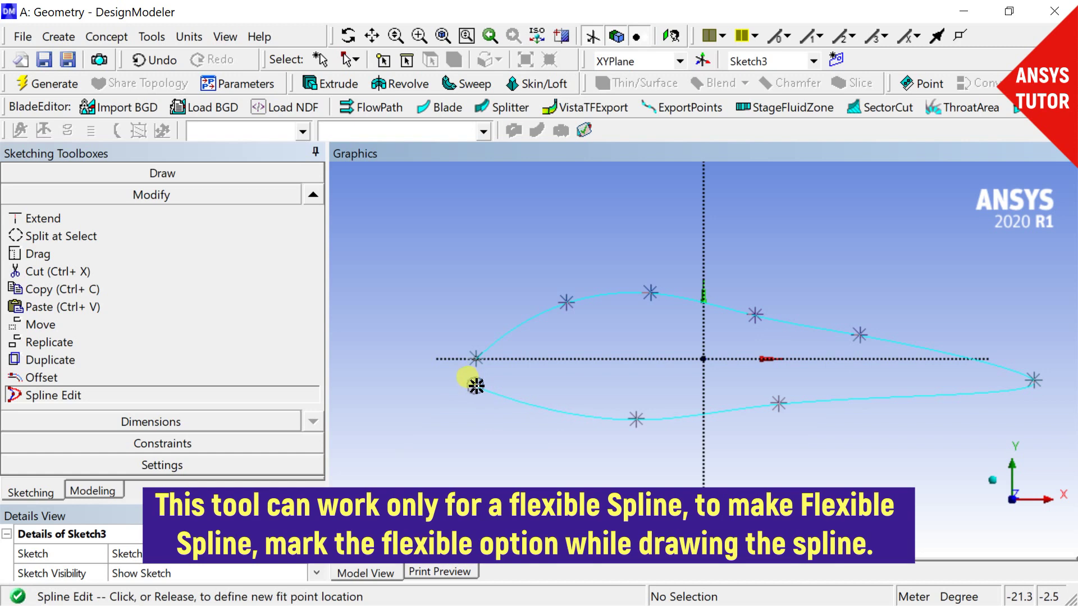
{"action": "left_click", "coordinate": [473, 392]}
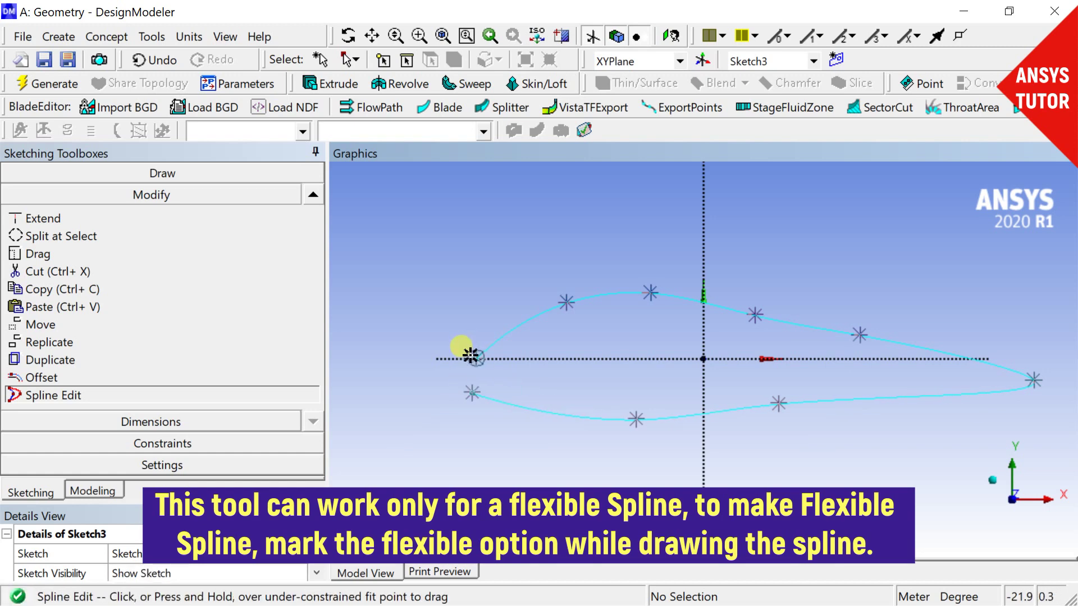
- Shift the leading-edge point left and pull the lower fit points down to deepen the underside
{"action": "left_click", "coordinate": [476, 358]}
{"action": "left_click", "coordinate": [436, 379]}
{"action": "left_click_drag", "start_coordinate": [479, 398], "coordinate": [431, 359]}
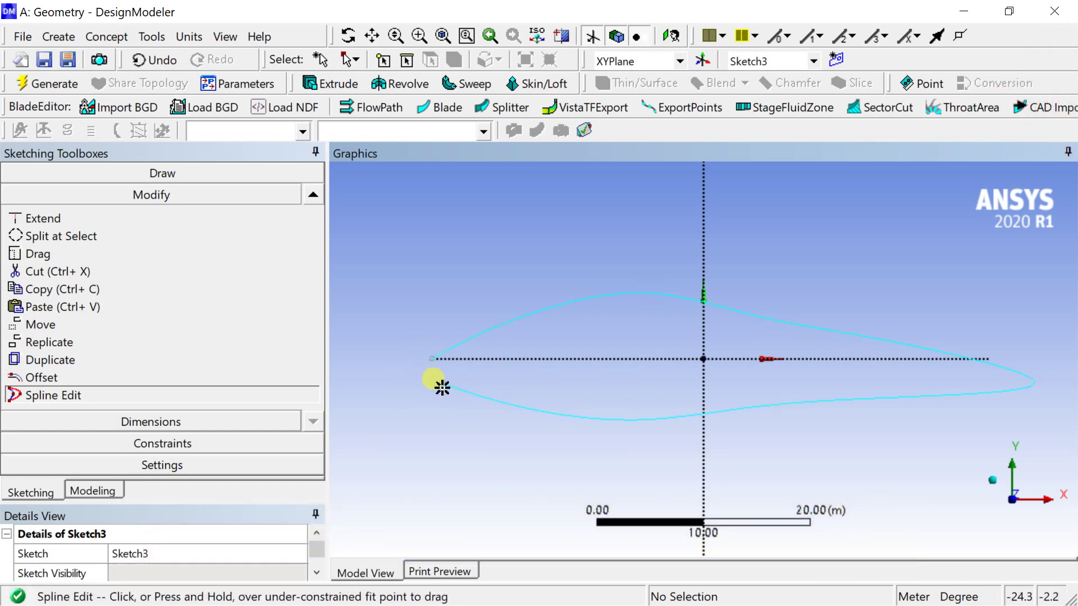
{"action": "left_click", "coordinate": [453, 359]}
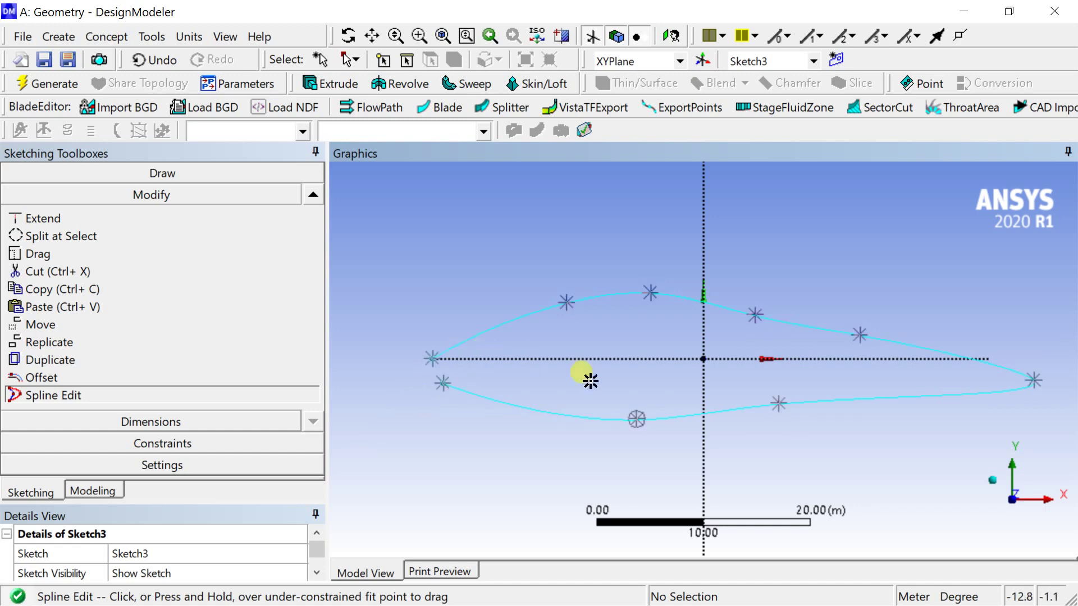
{"action": "left_click_drag", "start_coordinate": [635, 425], "coordinate": [626, 439]}
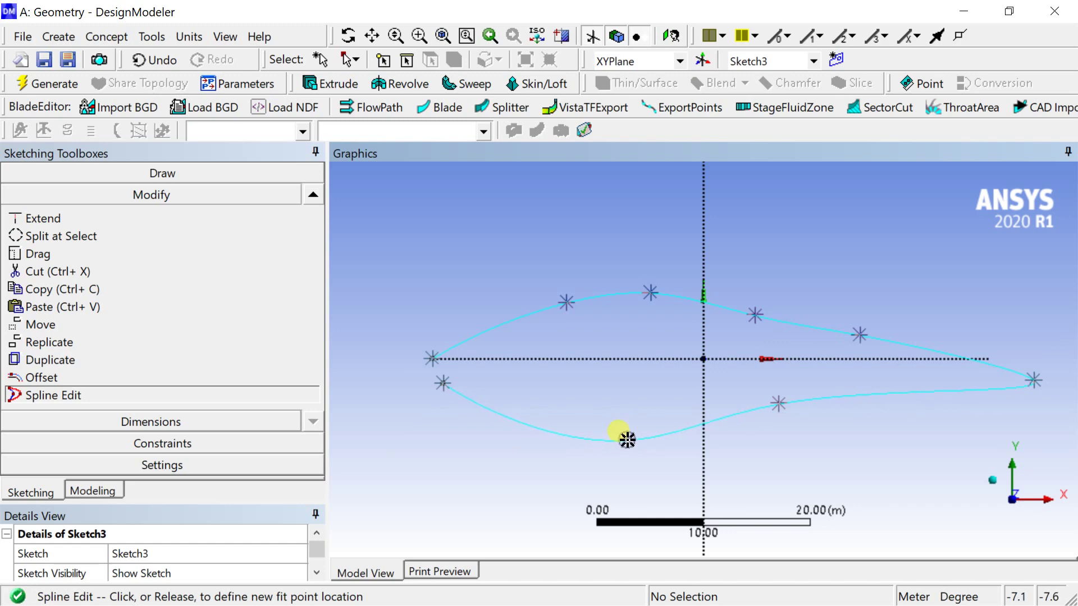
{"action": "left_click", "coordinate": [778, 402]}
{"action": "left_click", "coordinate": [790, 428]}
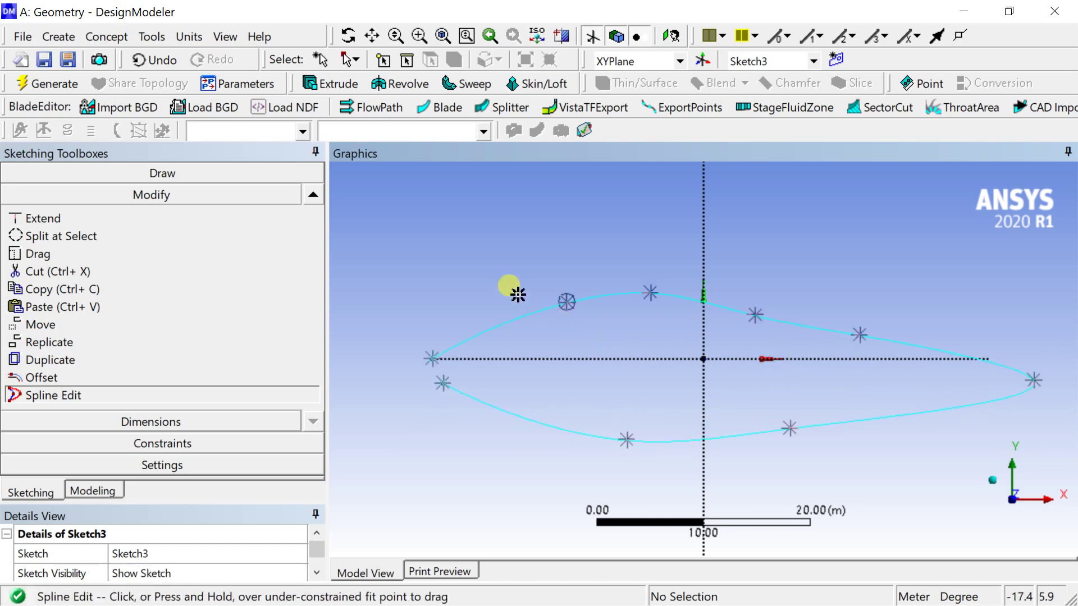
- Re-fit the airfoil spline through its edited points and exit Spline Edit
{"action": "right_click", "coordinate": [517, 293]}
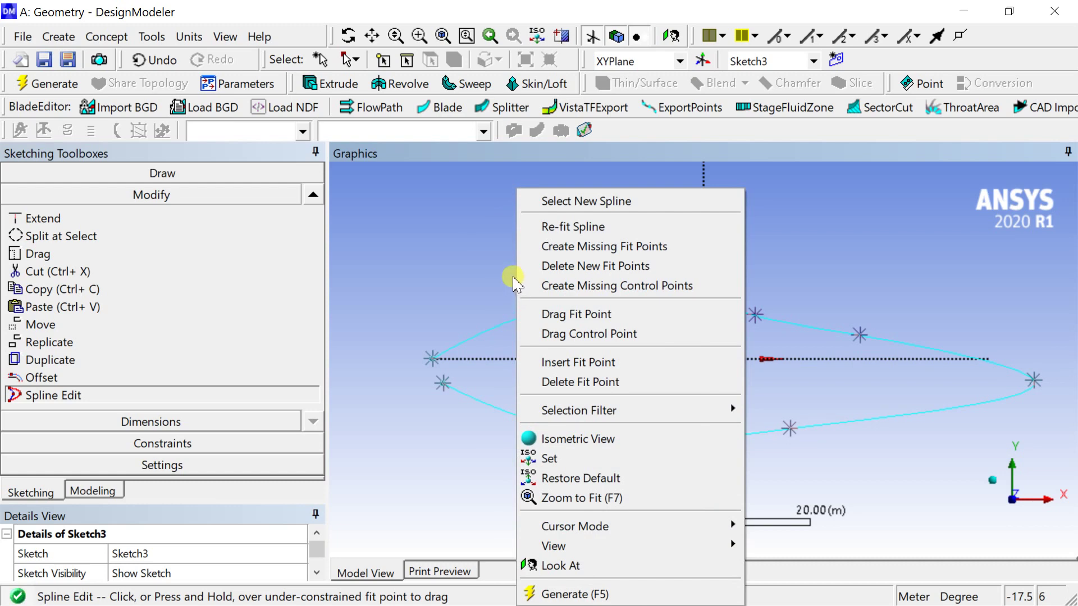
{"action": "left_click", "coordinate": [560, 227]}
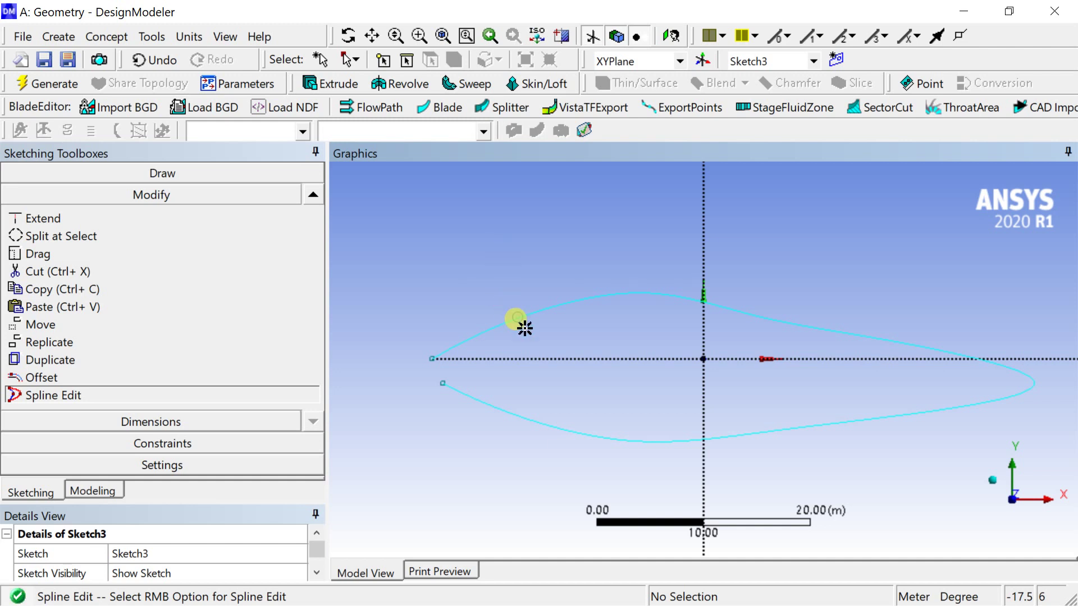
{"action": "key", "text": "Escape"}
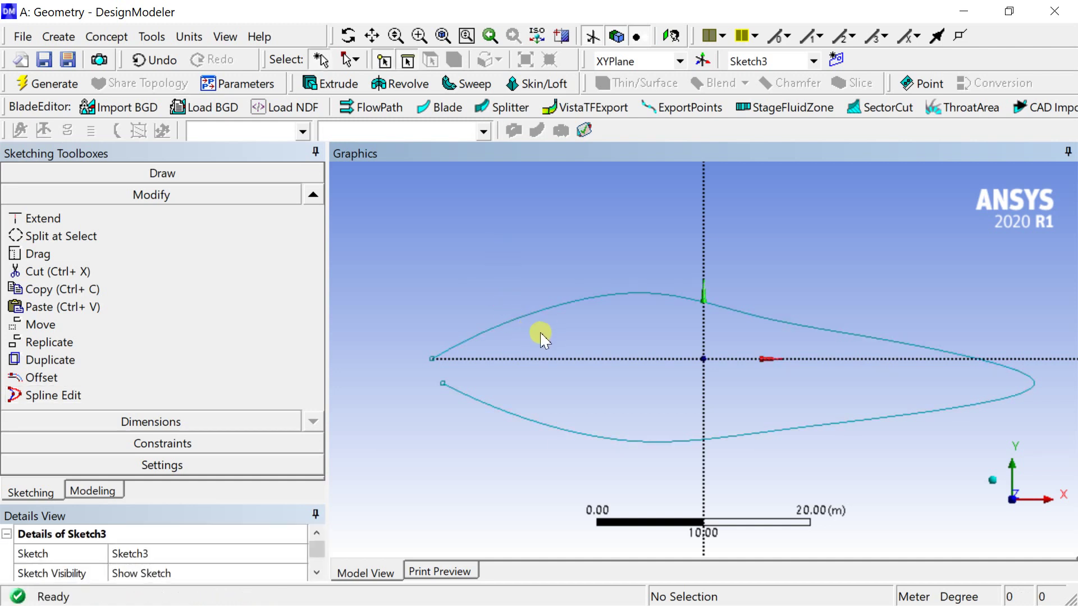